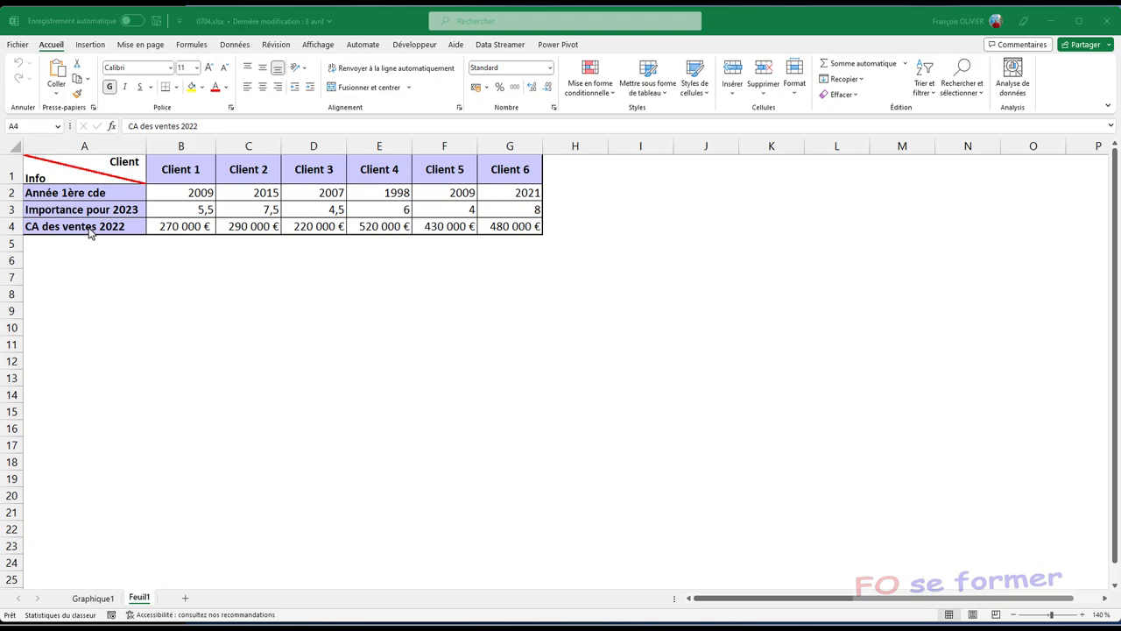
Show the Graphique1 sheet with the finished six-client 3D bubble chart.
left_click(92, 598)
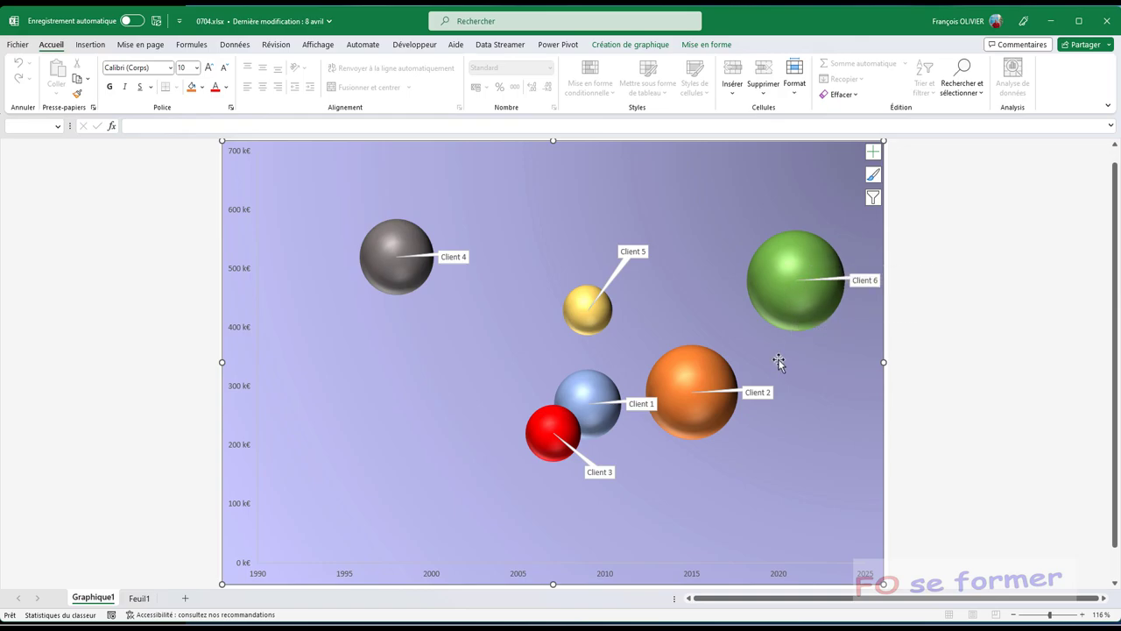
Compare Feuil1 with Graphique1, ending on the Feuil1 client data table.
left_click(151, 597)
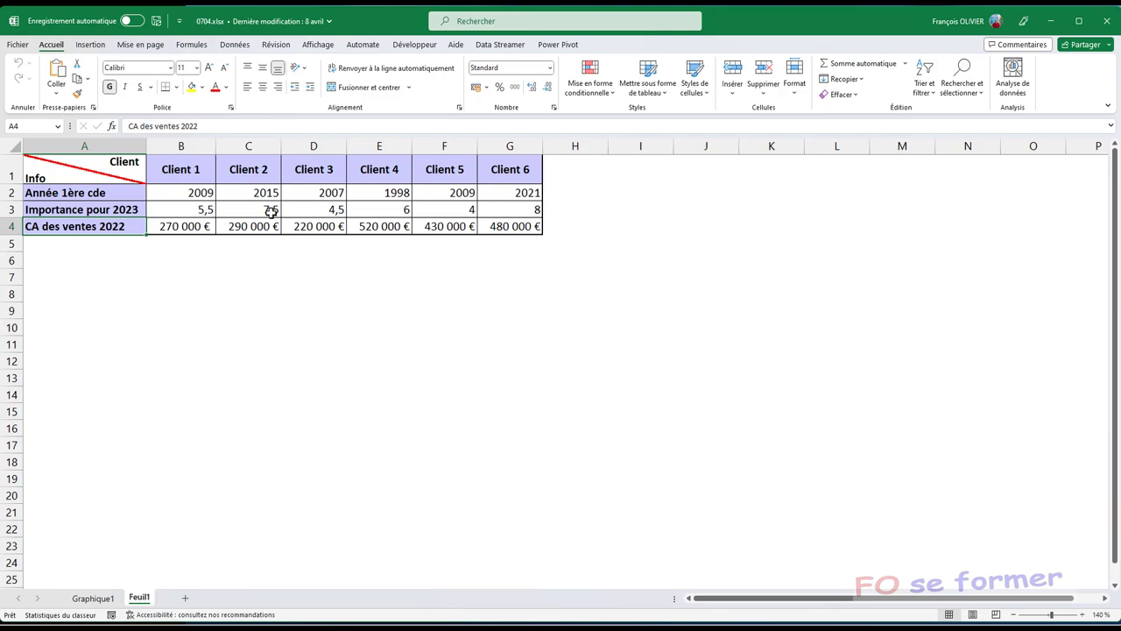
left_click(94, 598)
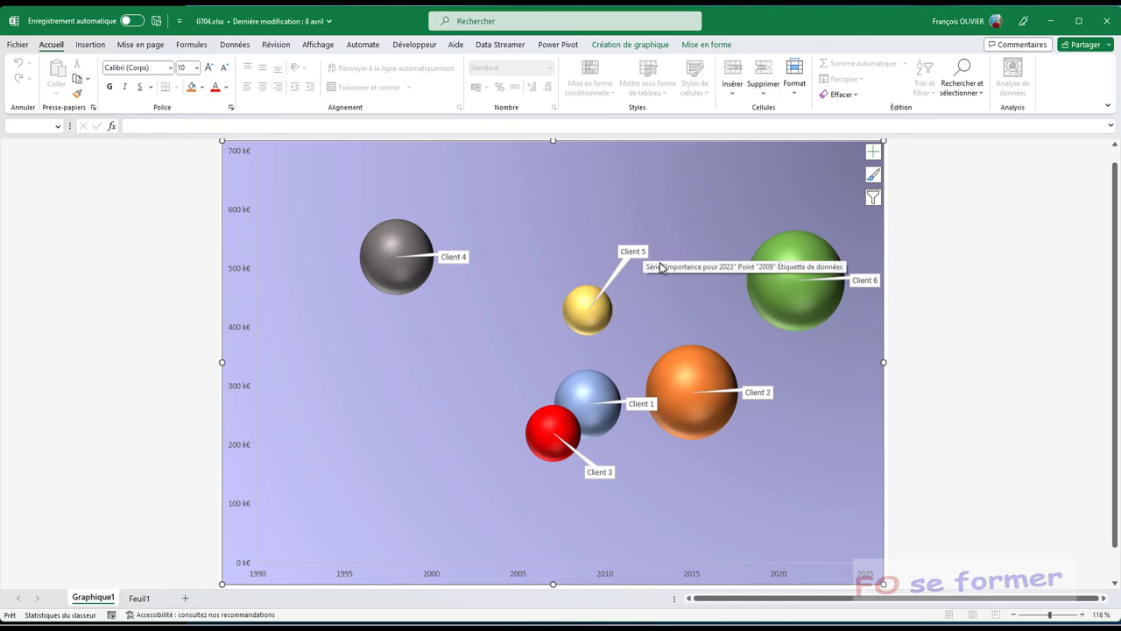
left_click(138, 599)
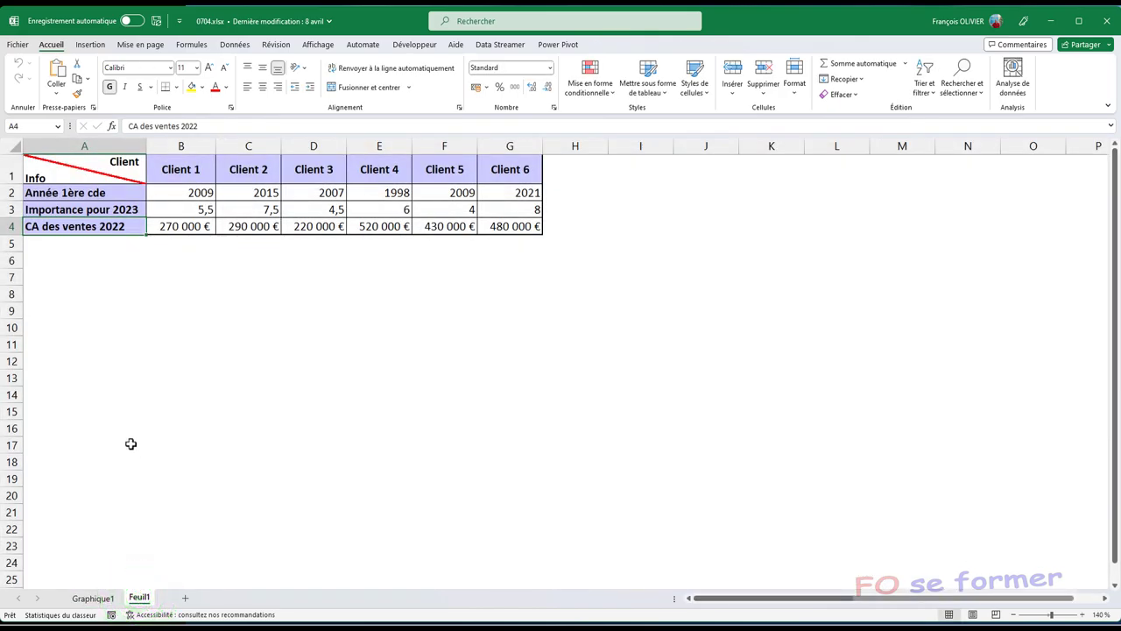
Select the whole client table from A1 and insert a 3D bubble chart.
left_click(72, 176)
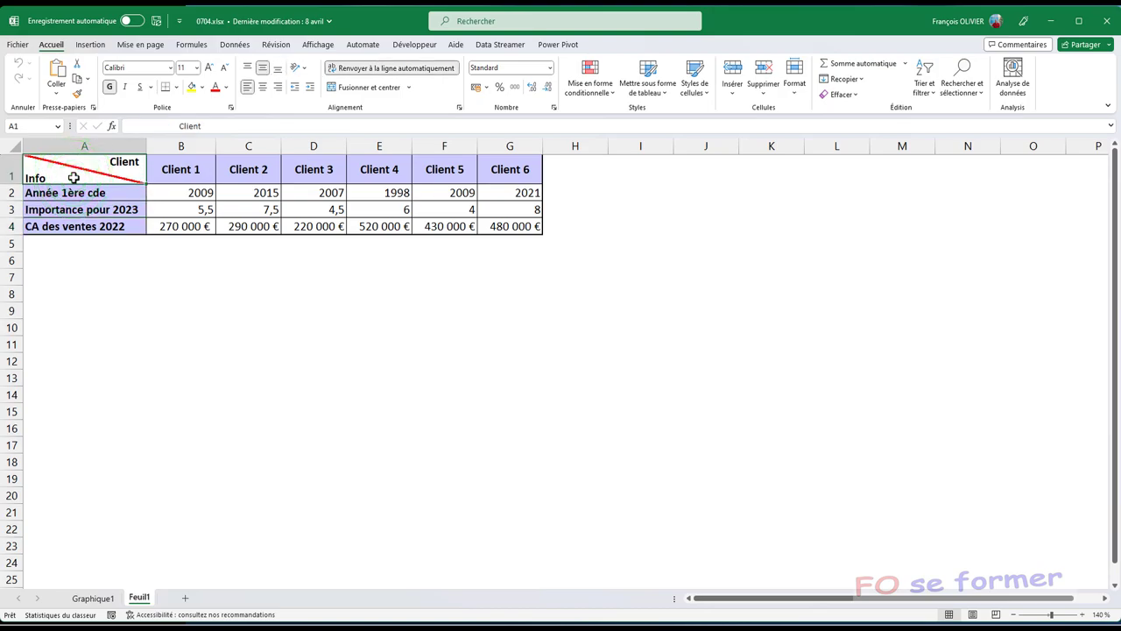
key("ctrl+a")
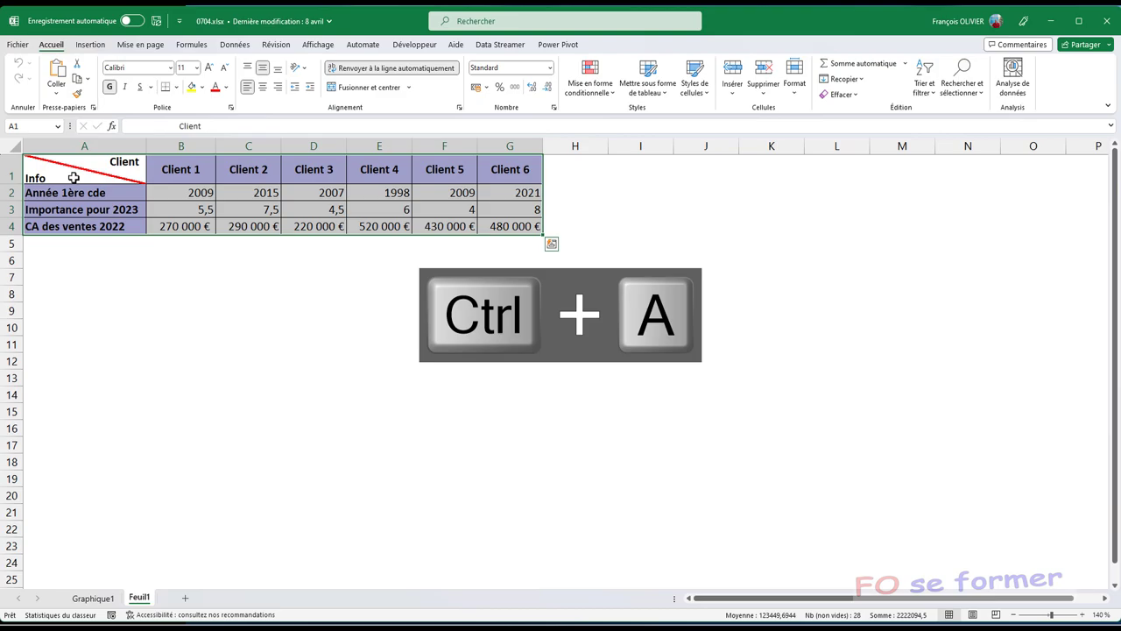
left_click(92, 45)
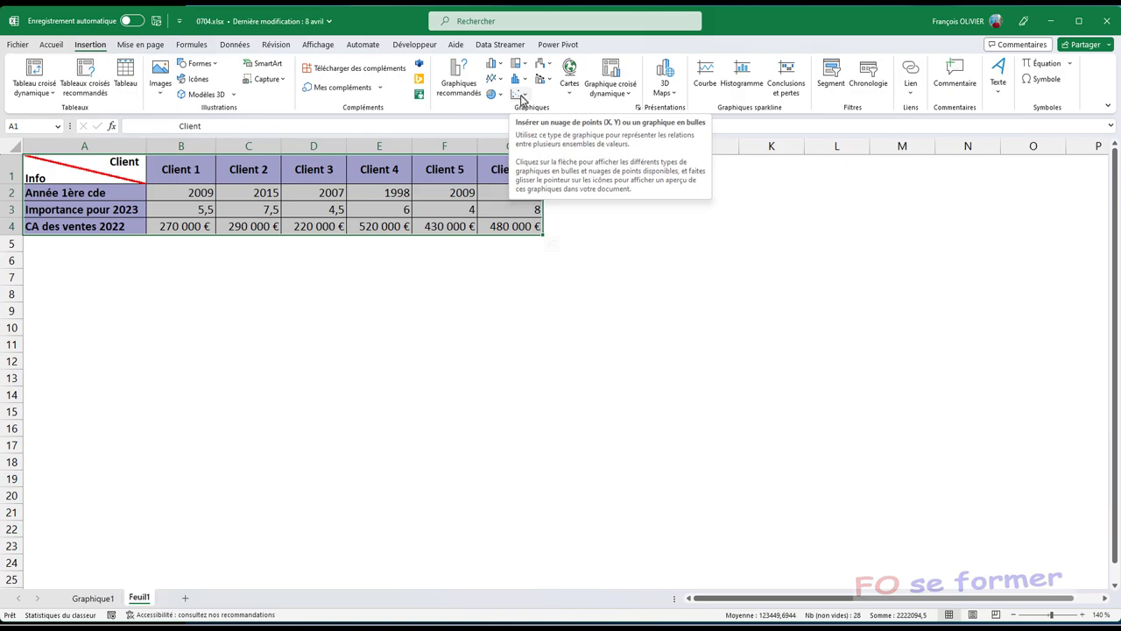
left_click(521, 97)
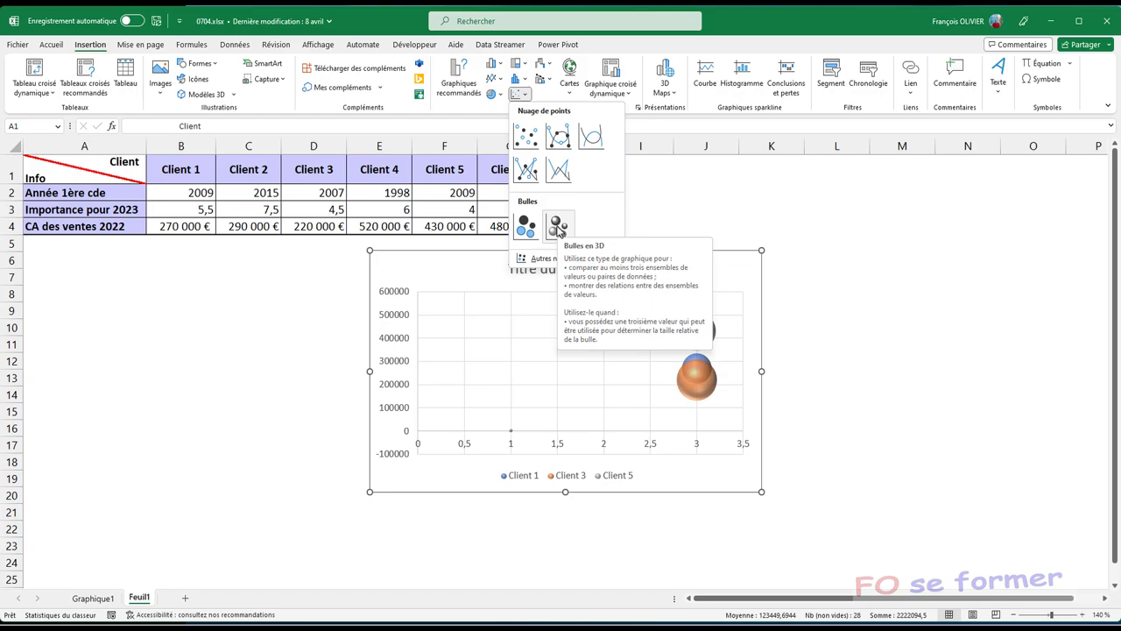
left_click(558, 227)
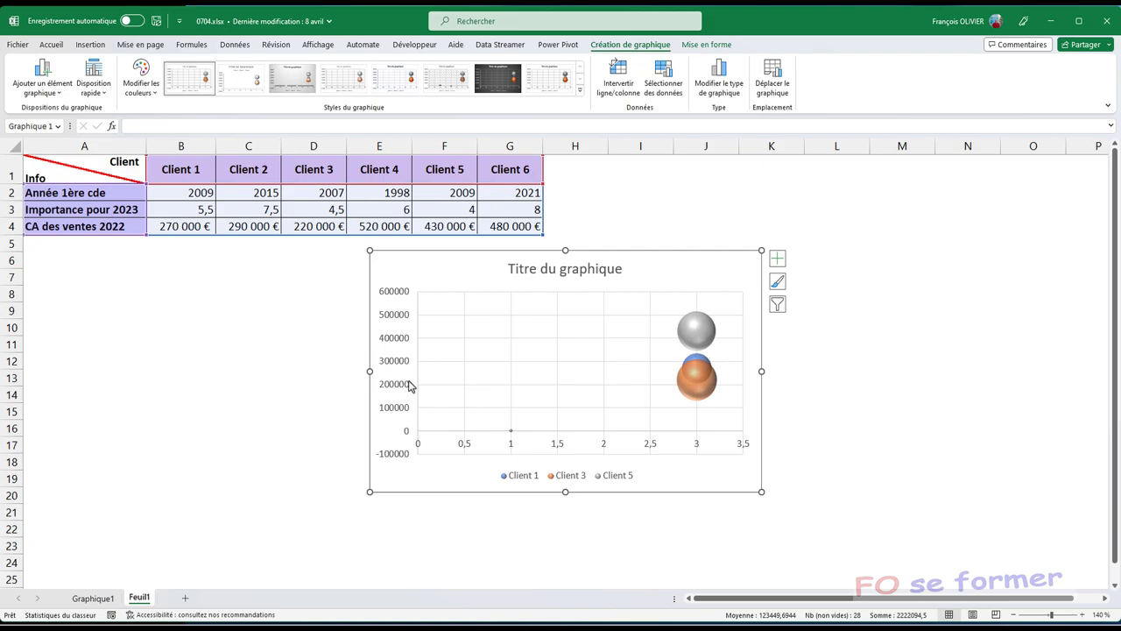
Delete the chart's default title.
left_click(579, 275)
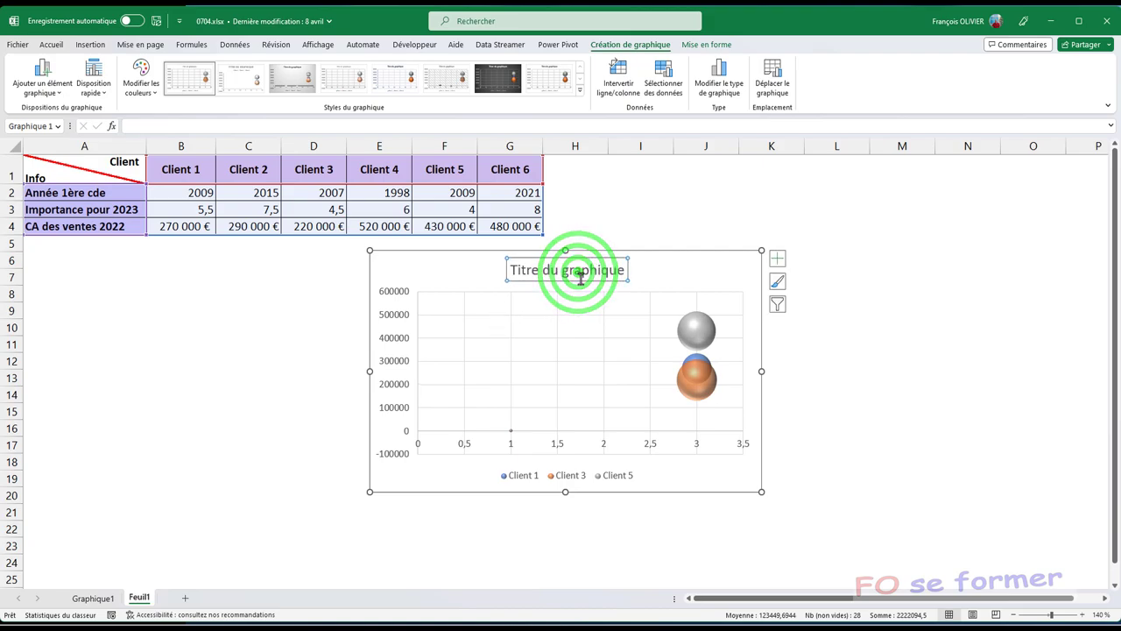
left_click(580, 281)
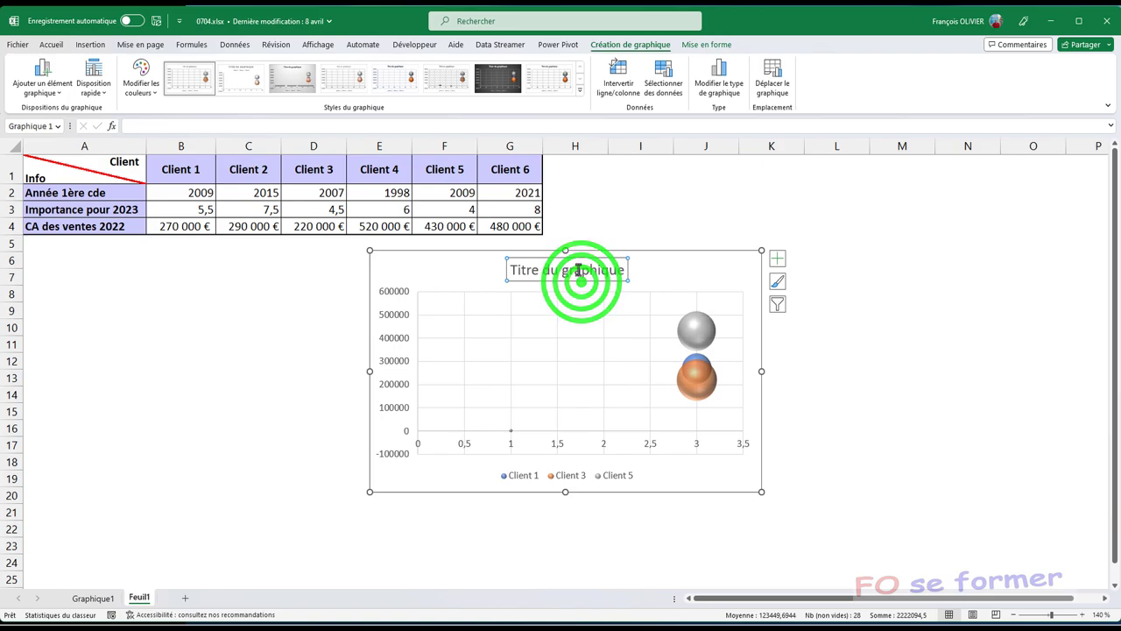
key("Delete")
key("Delete")
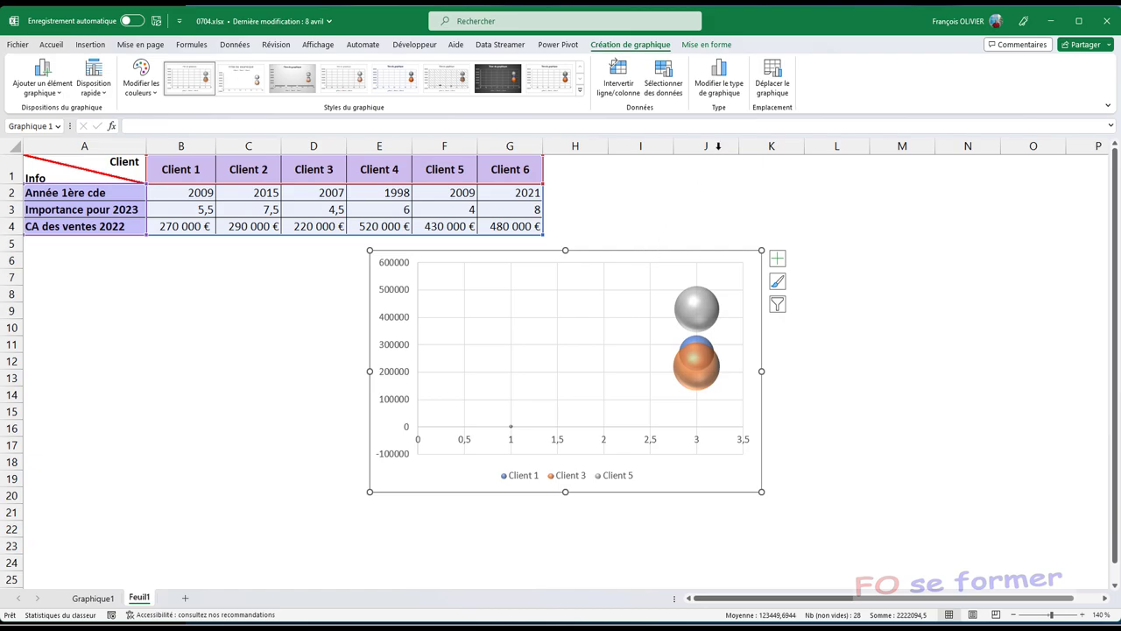
In the chart's data source, remove the Client 1, Client 3 and Client 5 series.
left_click(666, 88)
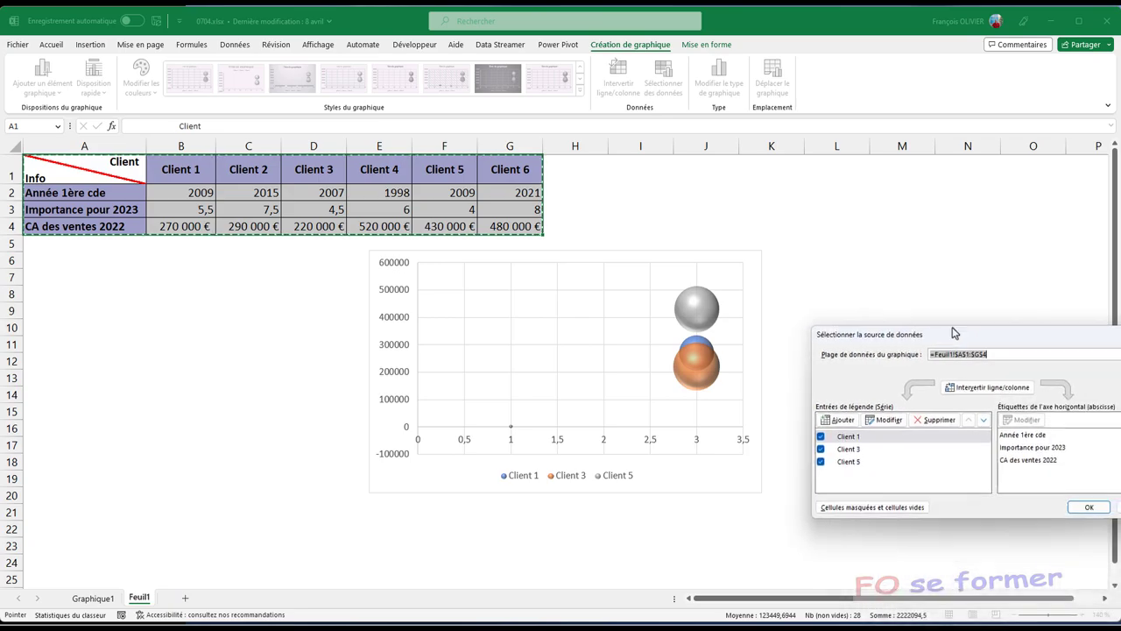
left_click(504, 250)
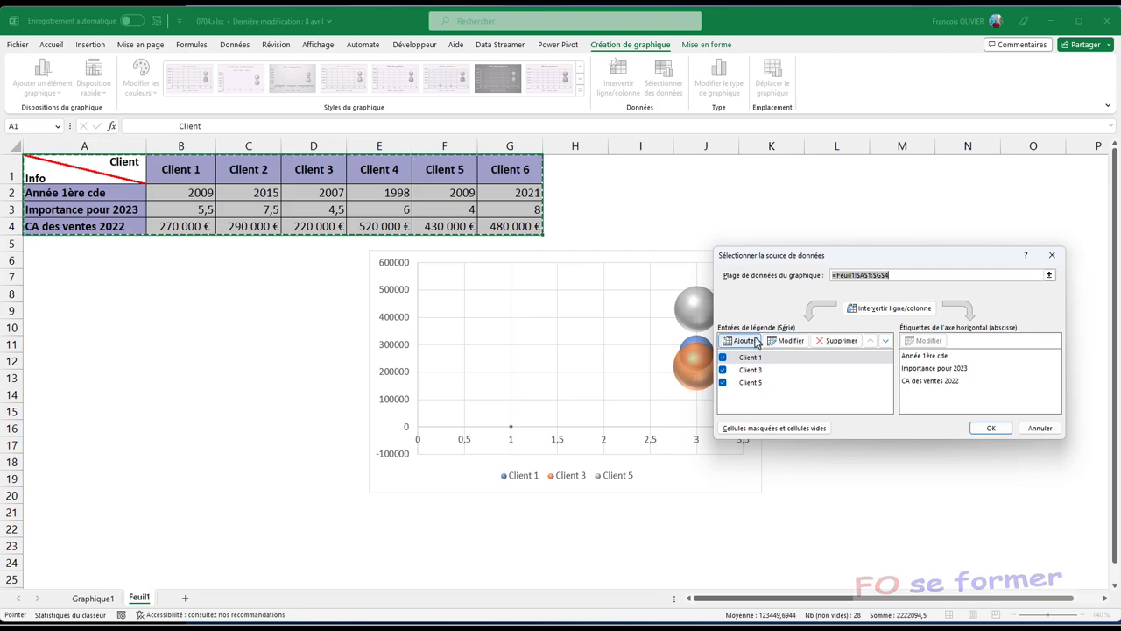
left_click(826, 341)
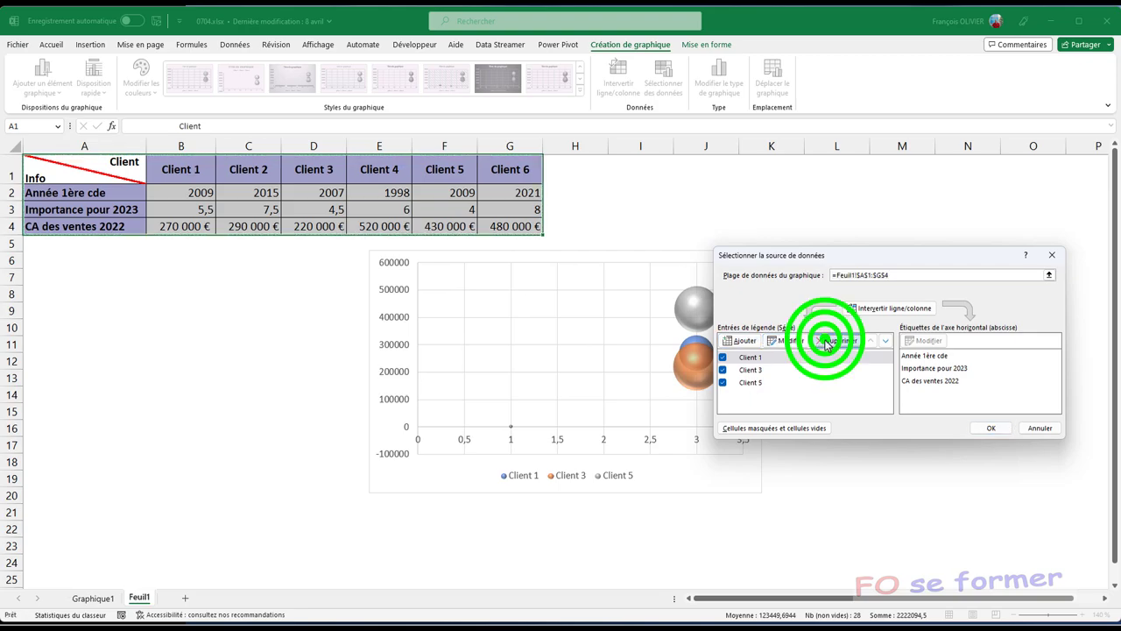
left_click(826, 342)
left_click(826, 342)
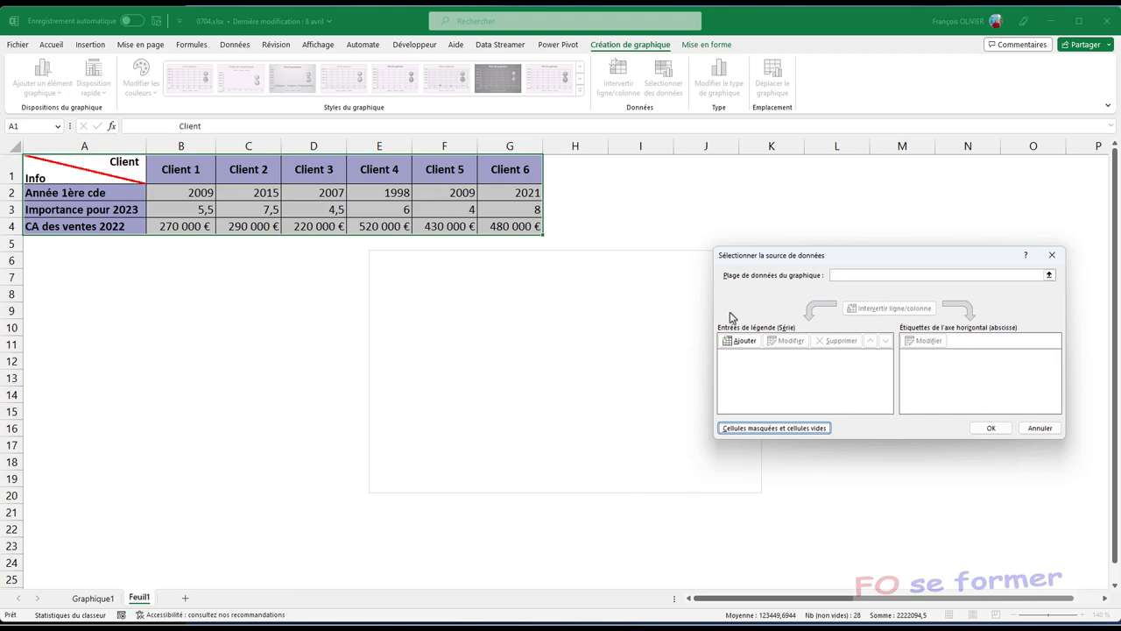
Add a Clients series with X = B2:G2, Y = B4:G4, bubble sizes = B3:G3, and apply.
left_click(742, 344)
type("Clients")
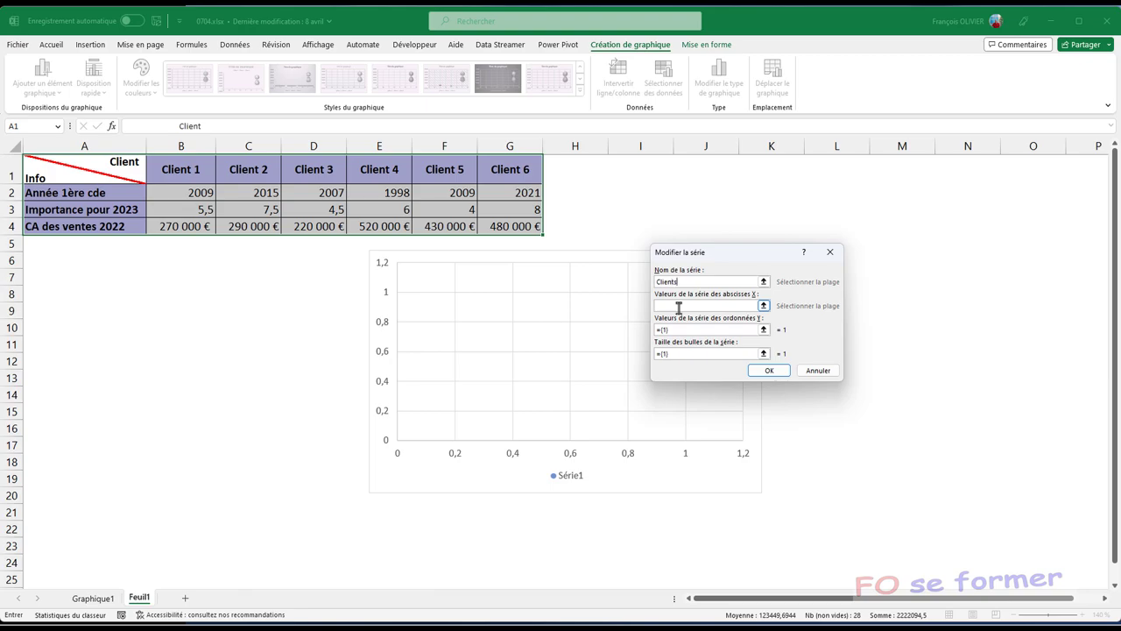
left_click(681, 313)
left_click(684, 305)
mouse_move(178, 192)
left_mouse_down()
mouse_move(366, 209)
mouse_move(524, 193)
left_mouse_up()
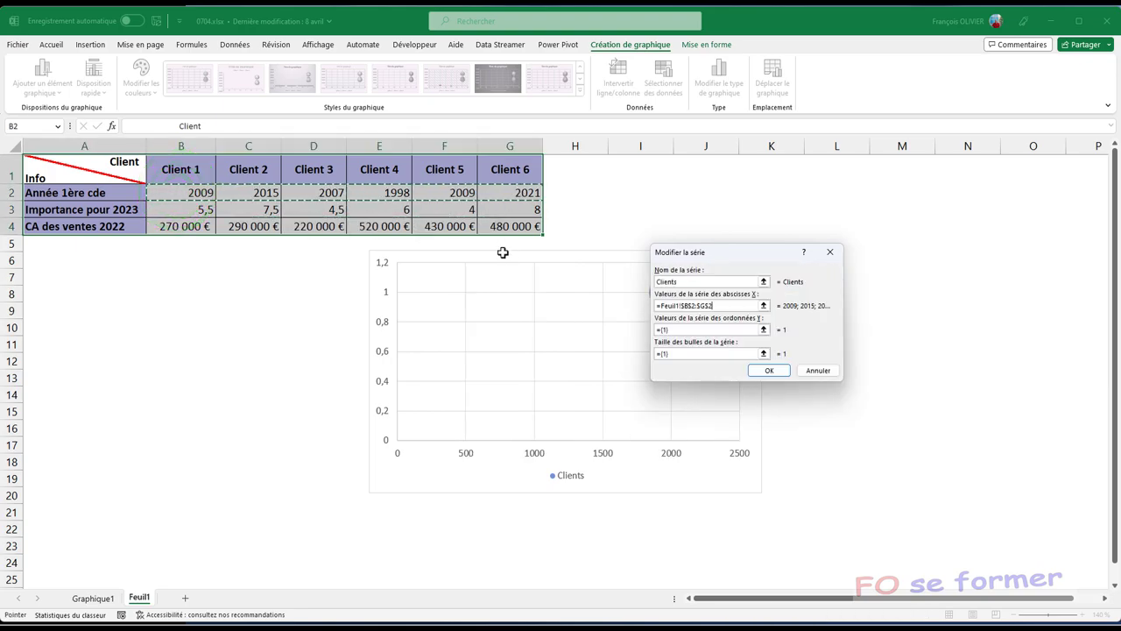
left_click(679, 331)
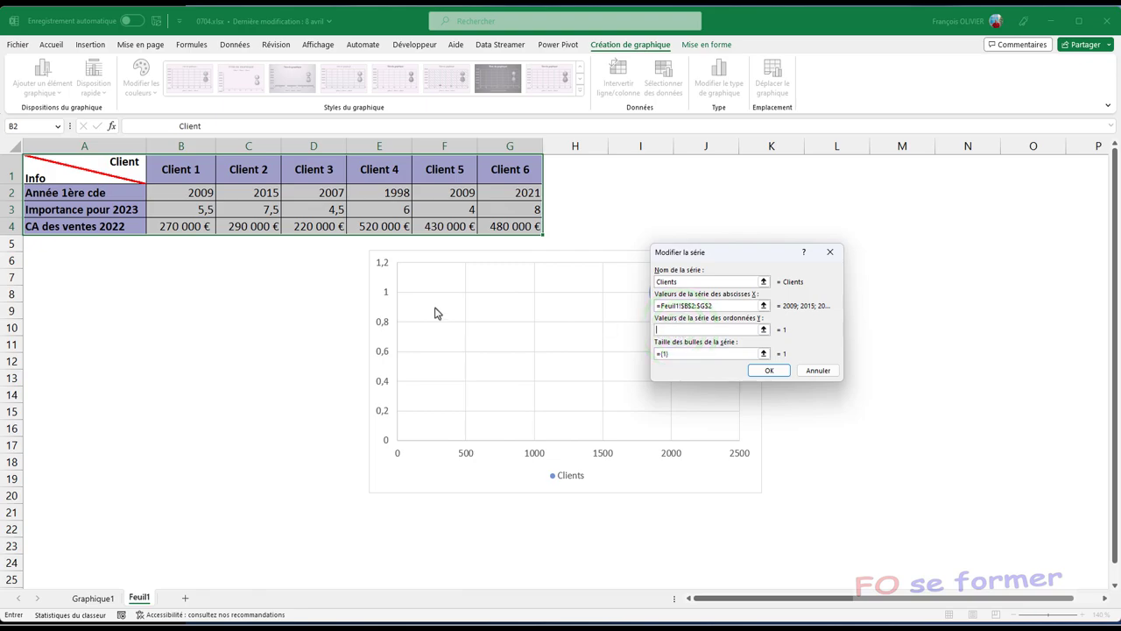
left_click_drag(193, 226, 504, 226)
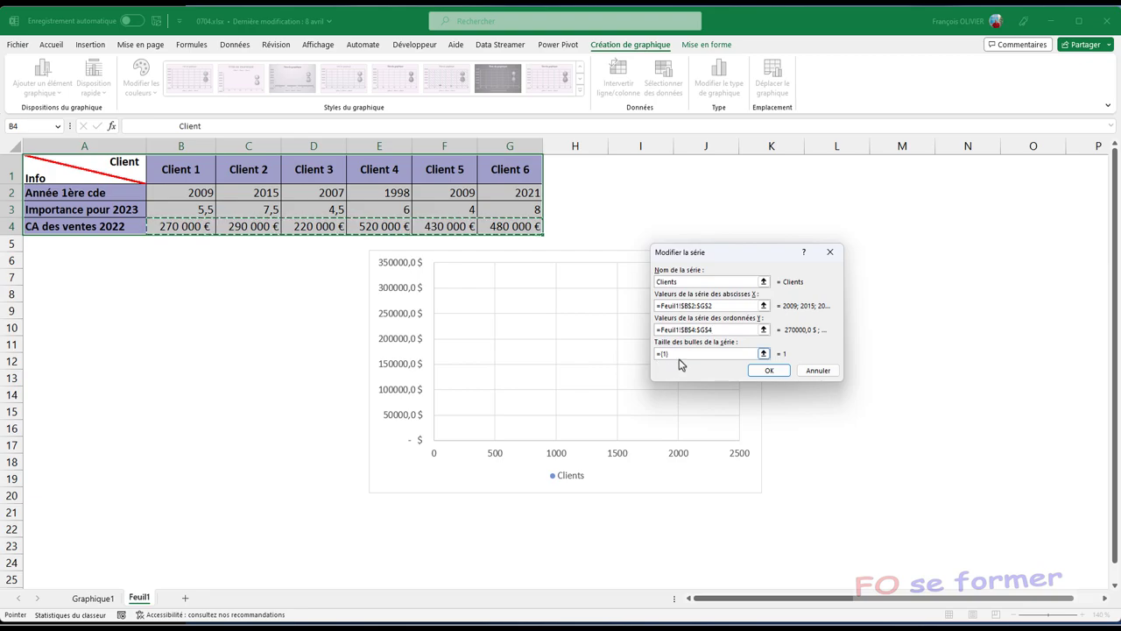
left_click(683, 354)
key("BackSpace")
key("BackSpace")
key("BackSpace")
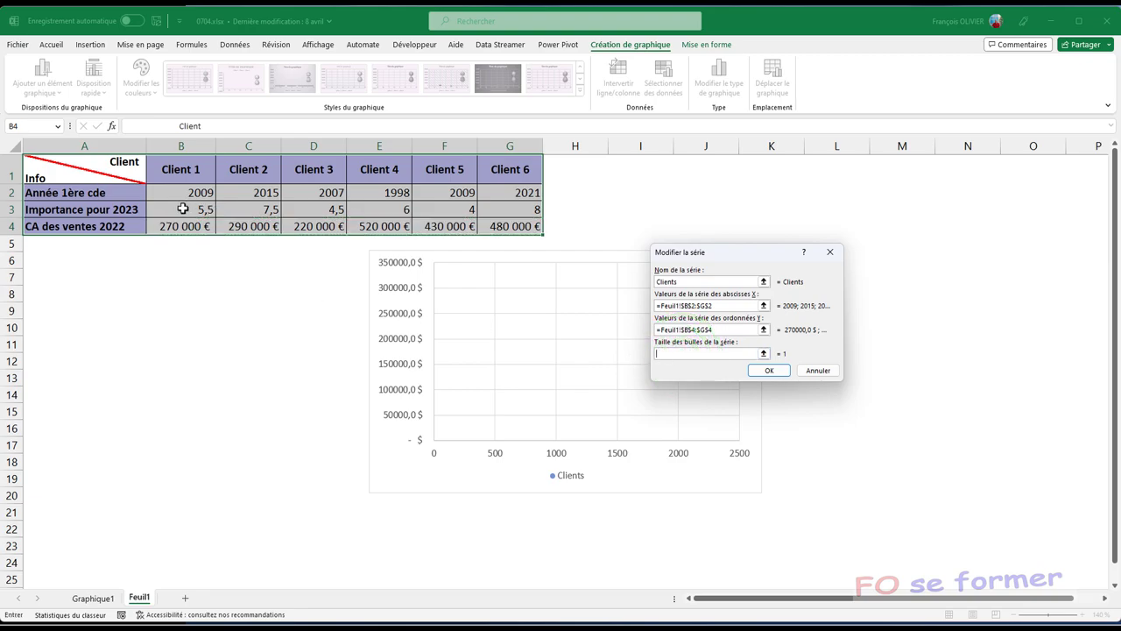
left_click_drag(183, 209, 491, 215)
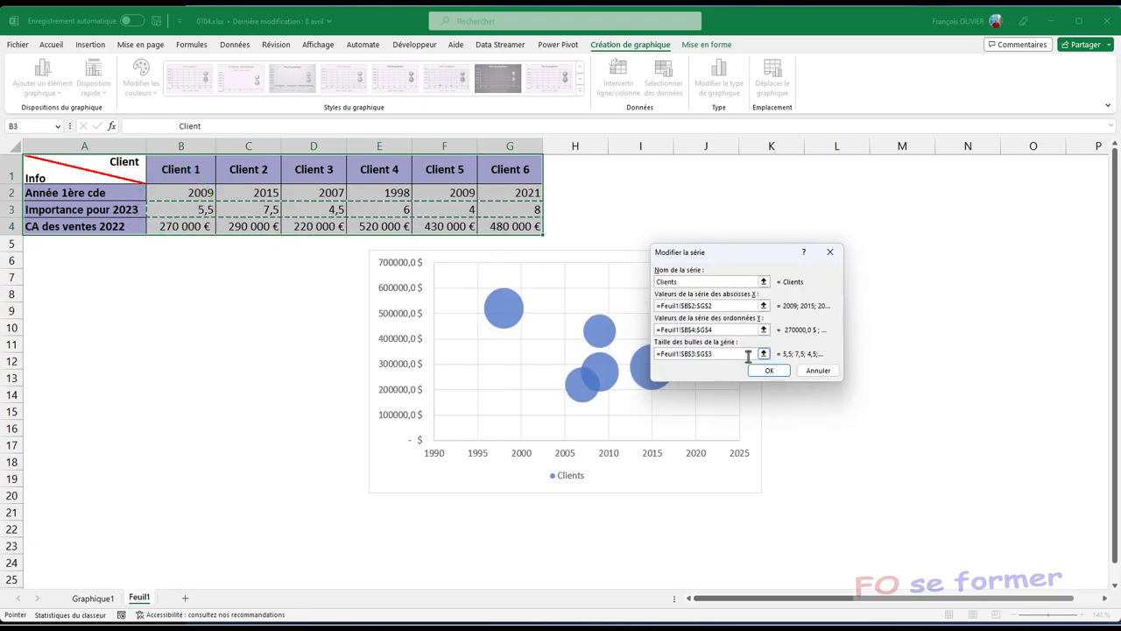
left_click(769, 370)
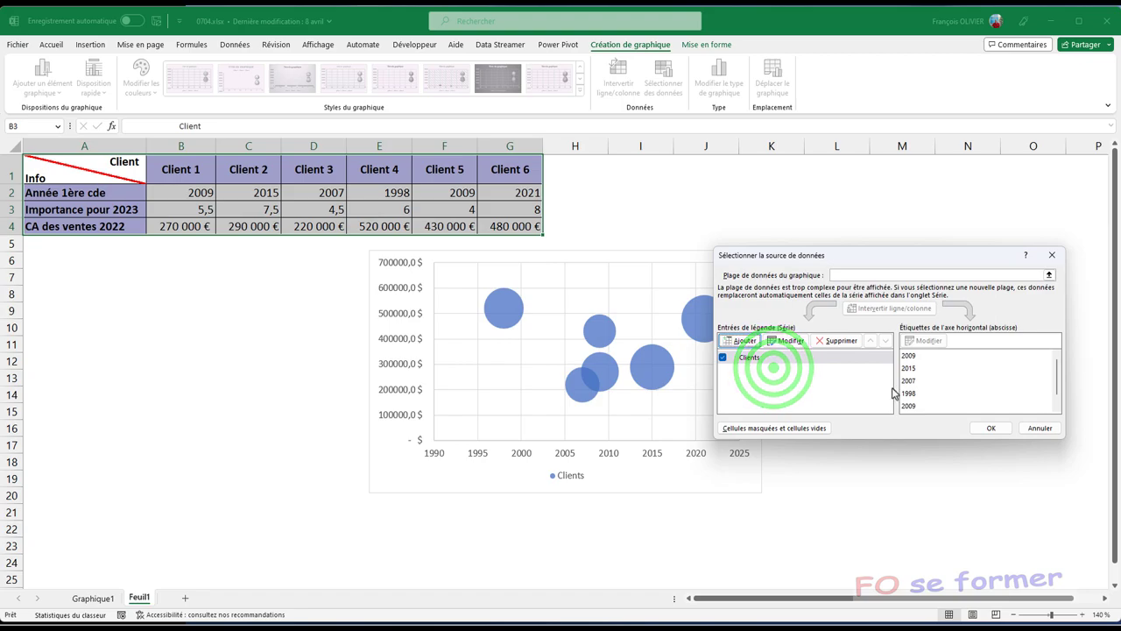
left_click(989, 429)
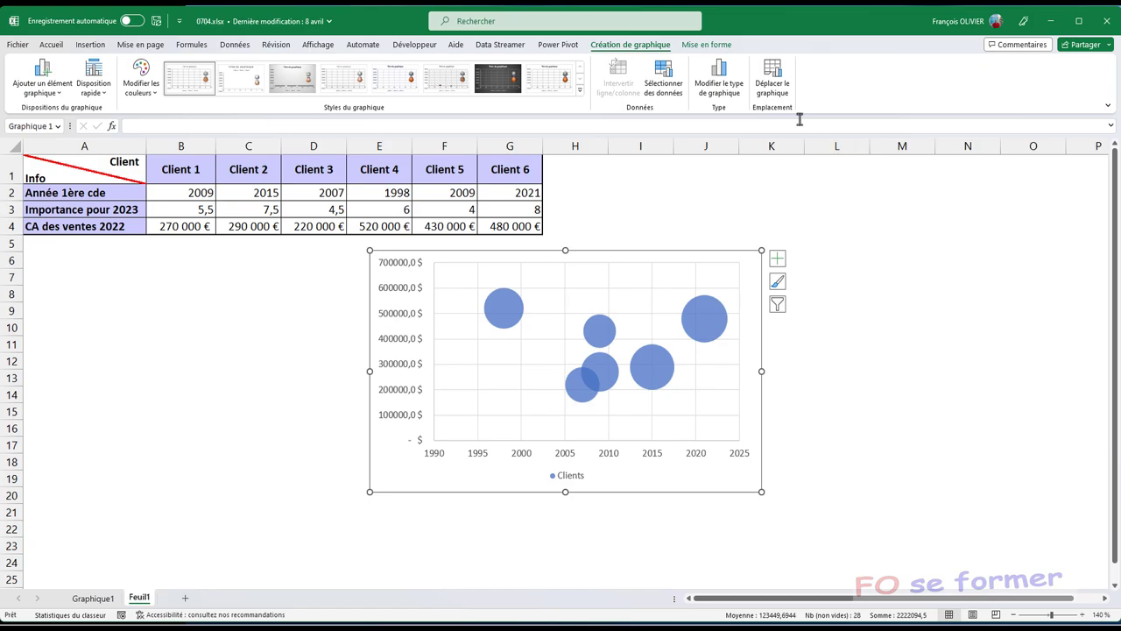
Change the chart type to 3D bubbles and select the horizontal year axis.
left_click(718, 77)
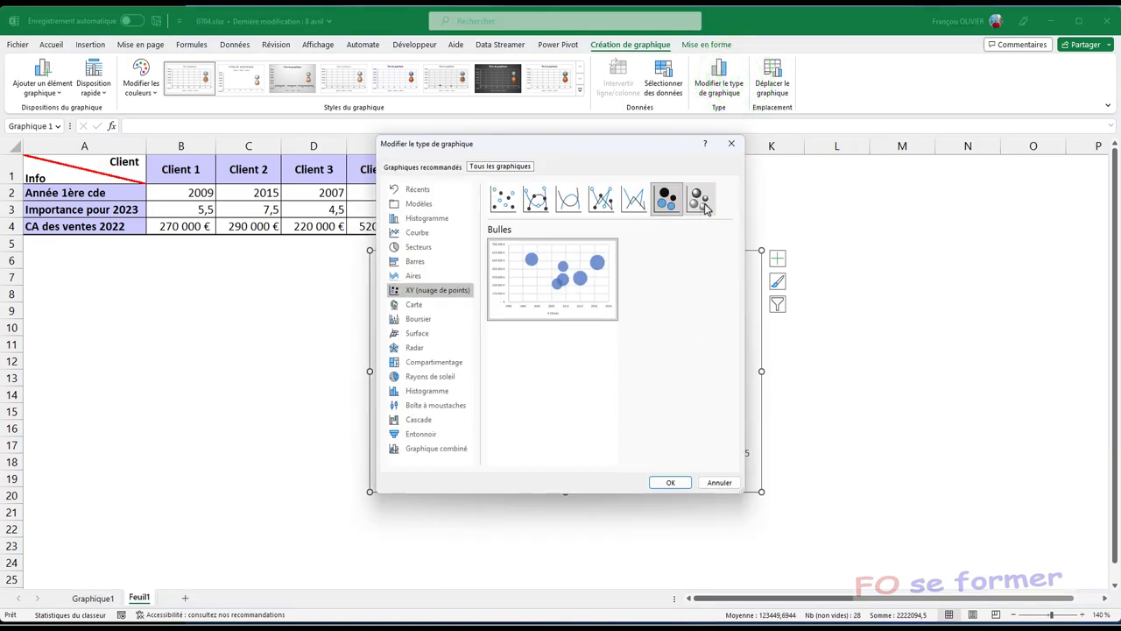
left_click(702, 201)
left_click(669, 483)
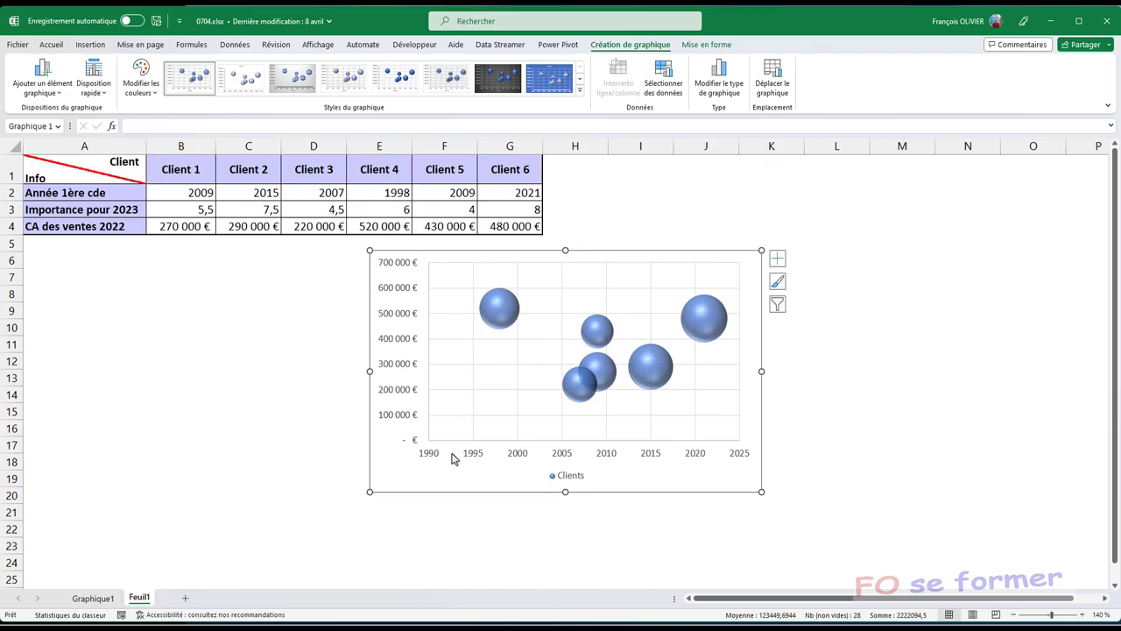
left_click(521, 453)
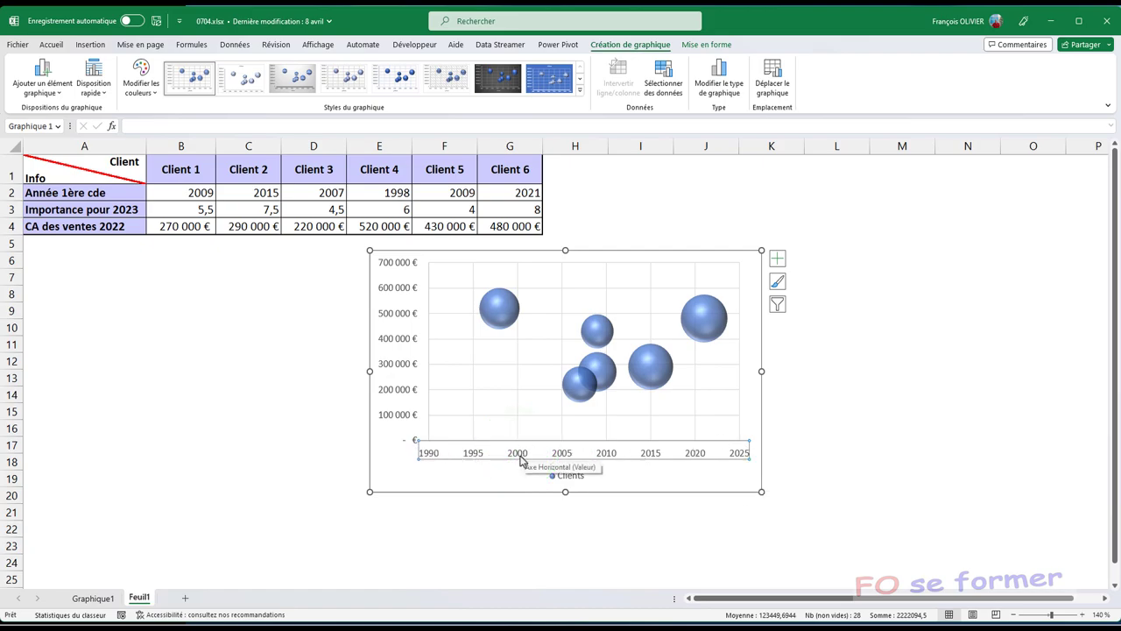
Set the horizontal axis minimum to 1995 in Format Axis.
left_click(705, 48)
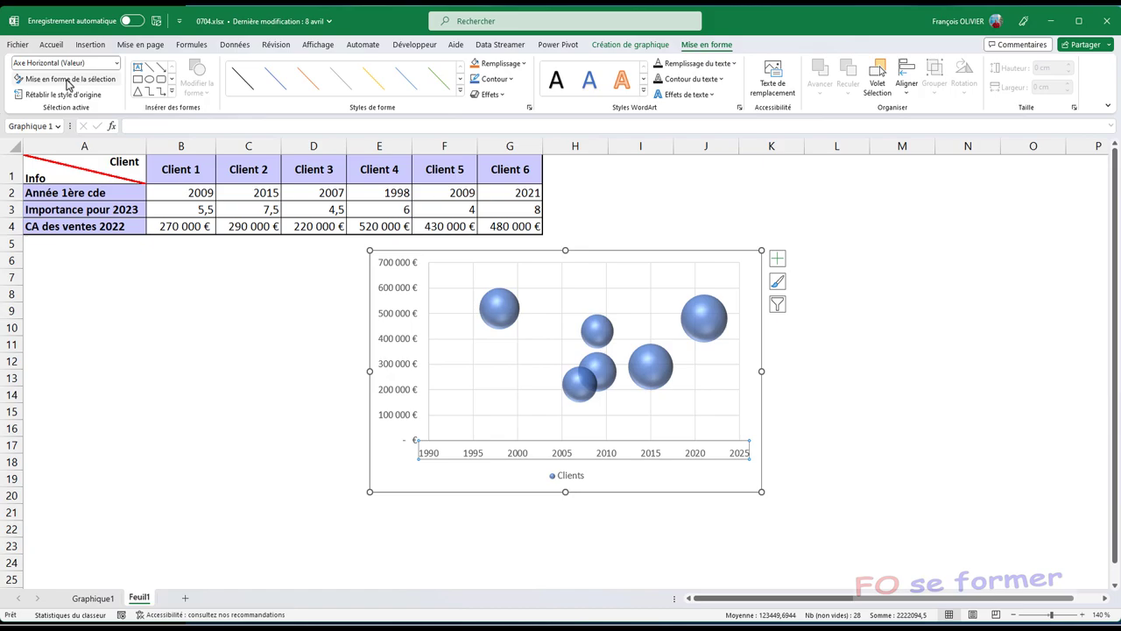
right_click(579, 456)
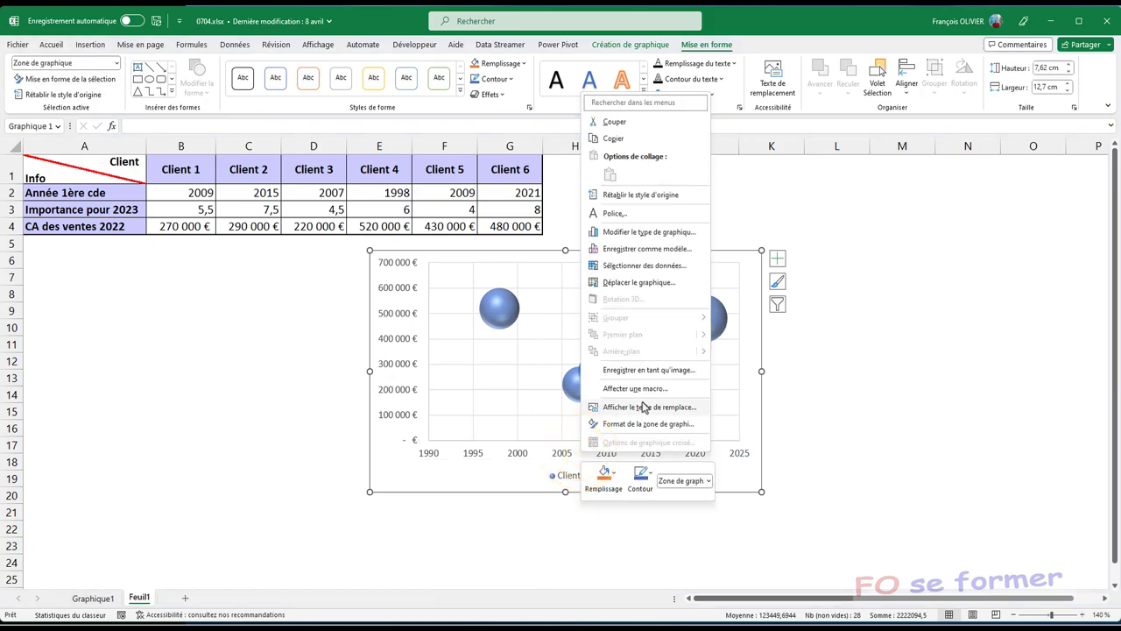
right_click(570, 452)
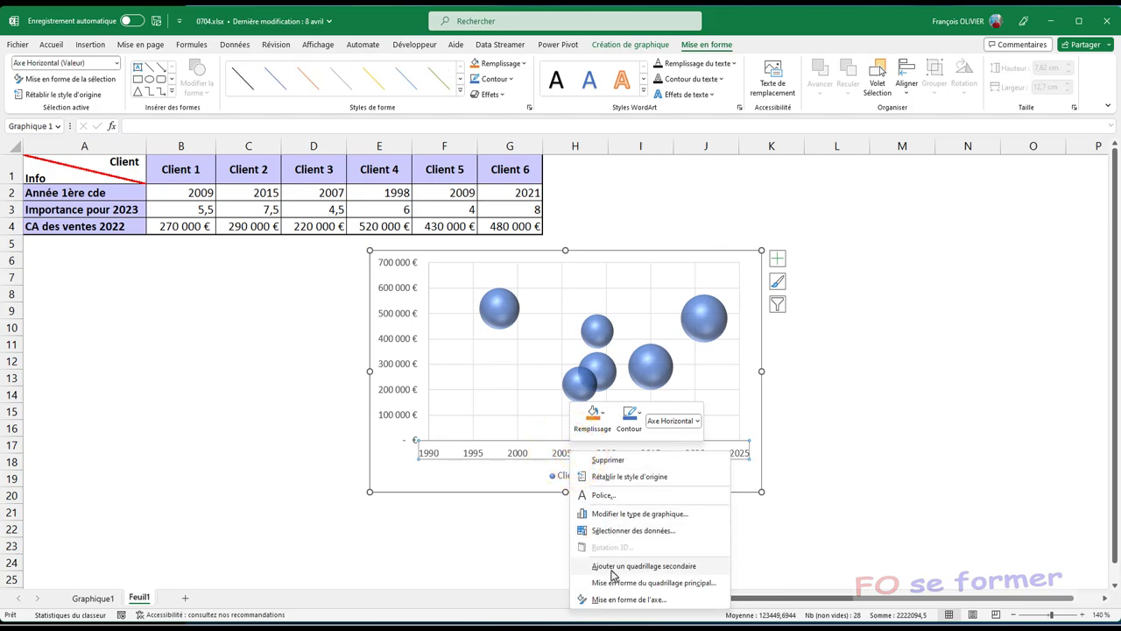
left_click(606, 600)
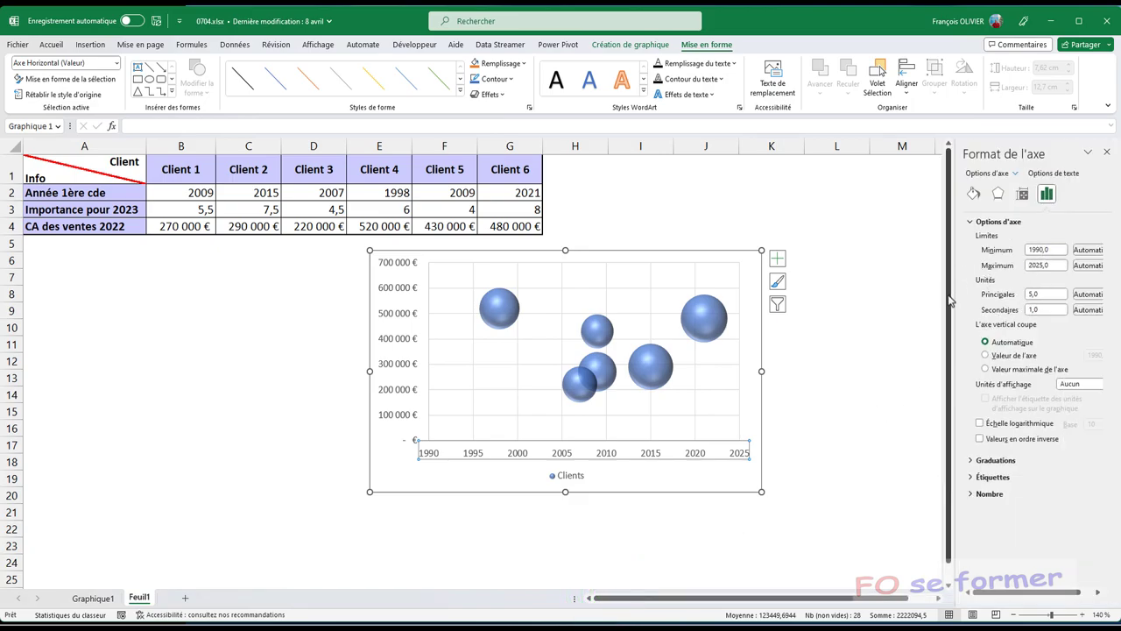
left_click_drag(951, 301, 934, 301)
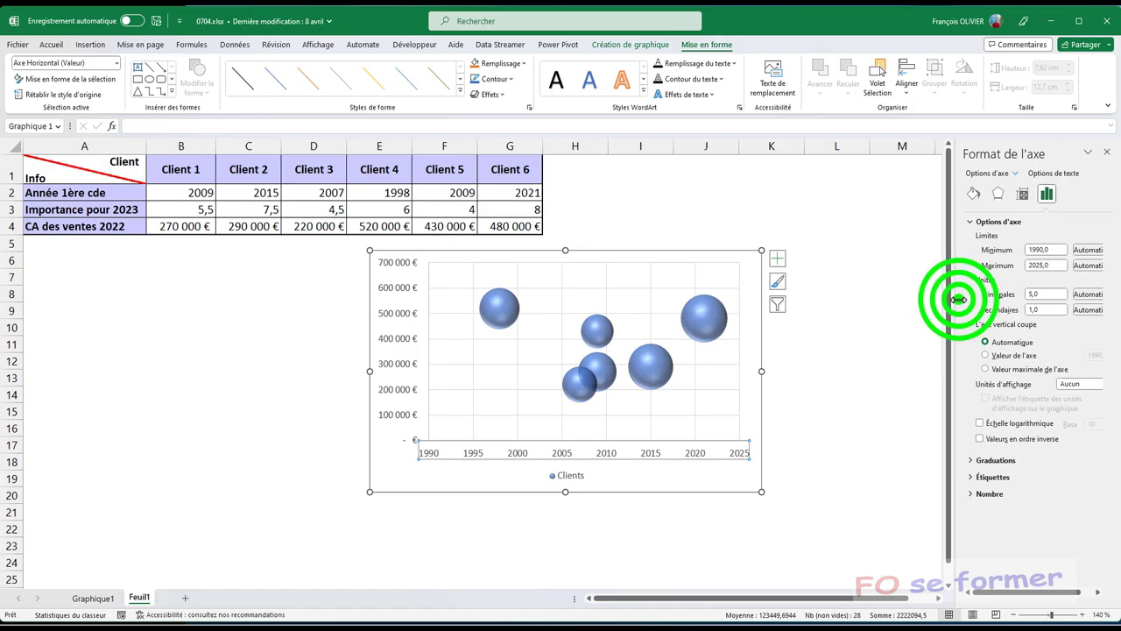
double_click(1035, 249)
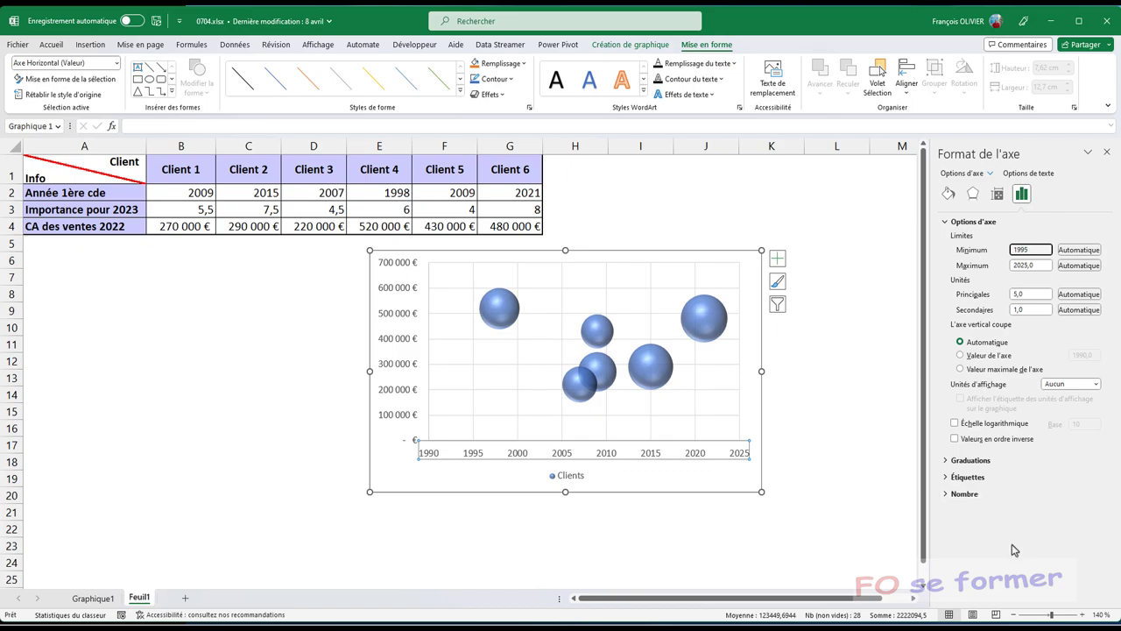
left_click(1011, 542)
type("1995")
key("Return")
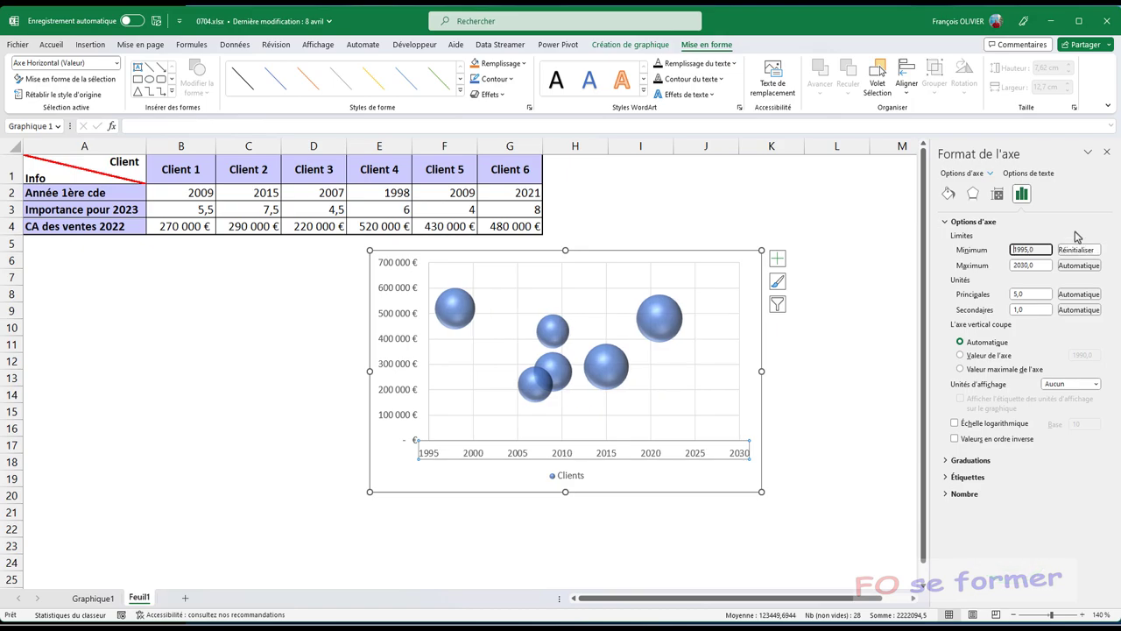
left_click(1107, 152)
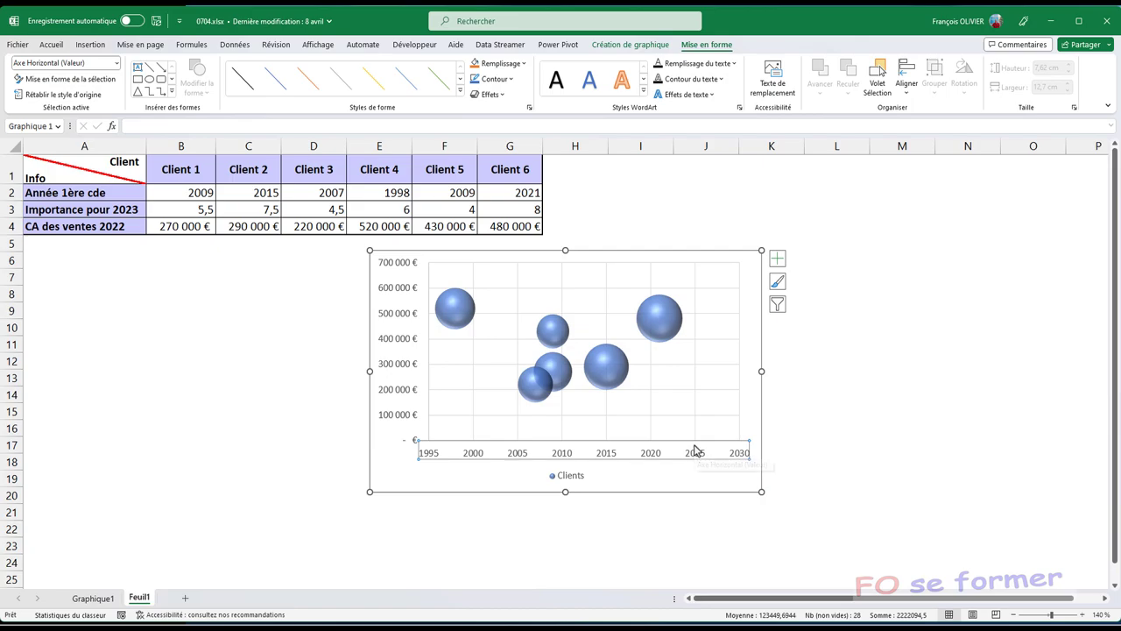
Set the horizontal axis maximum to 2025.
right_click(663, 450)
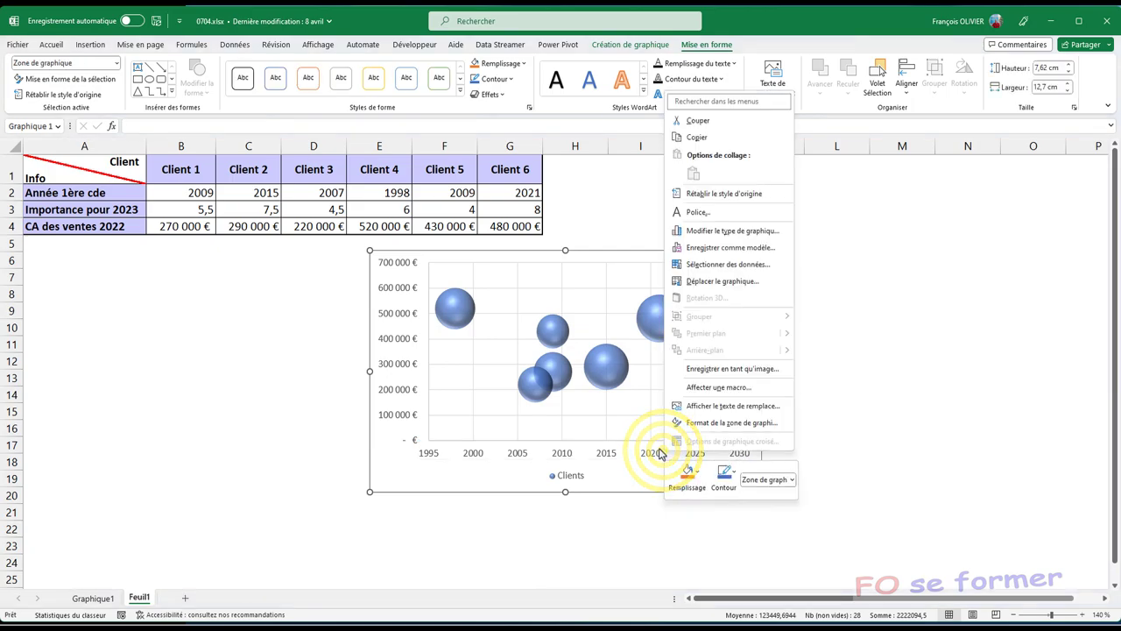
right_click(663, 451)
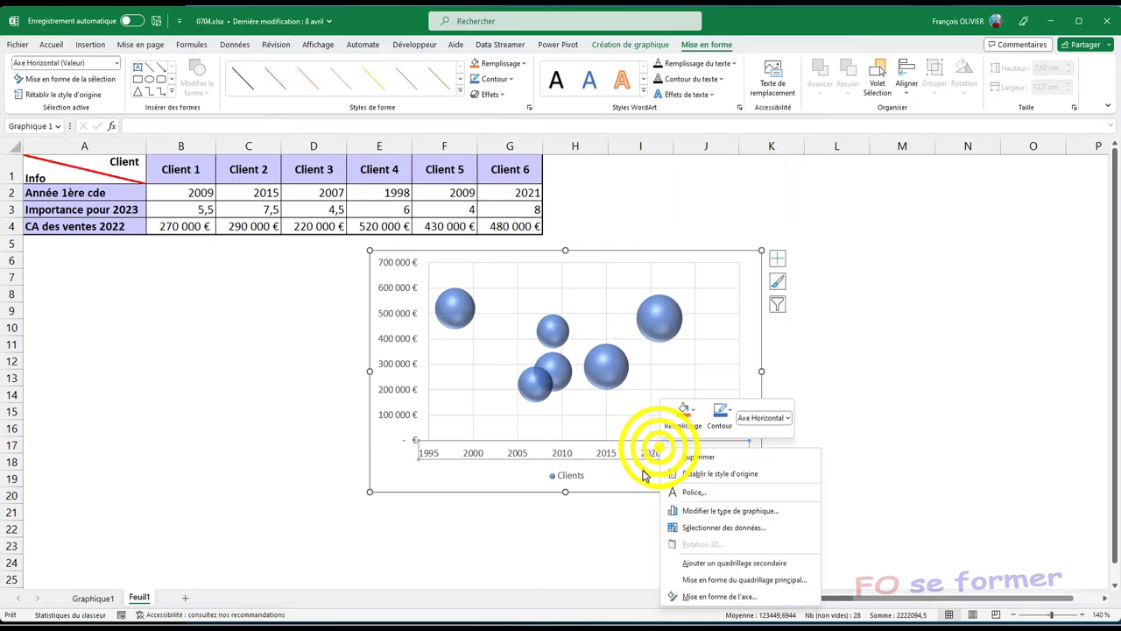
left_click(714, 596)
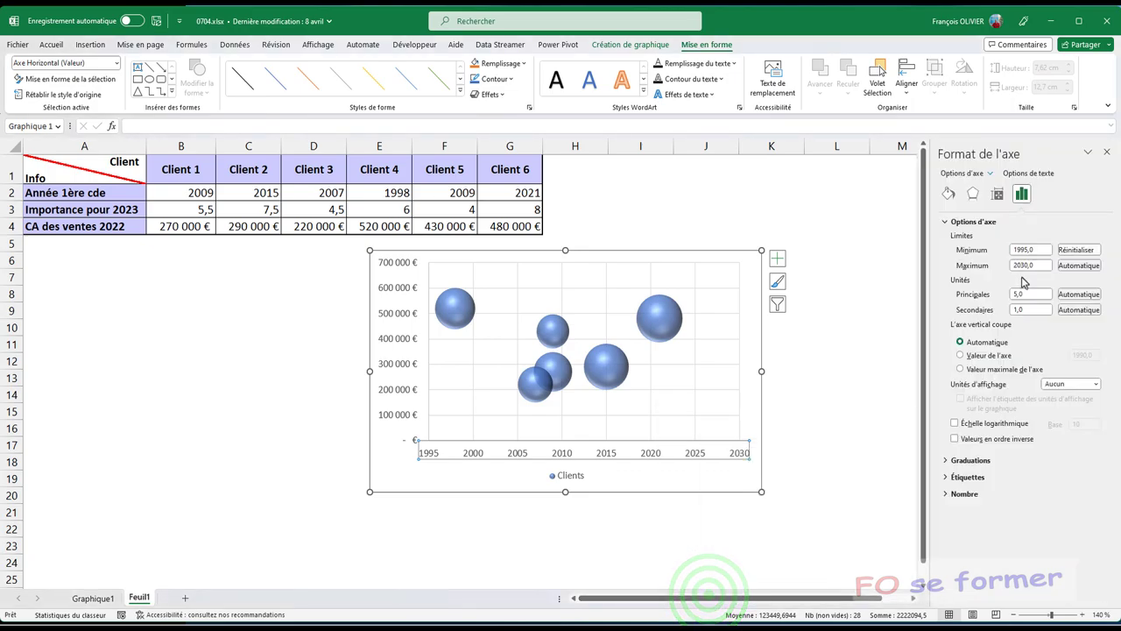
double_click(1027, 265)
type("2025")
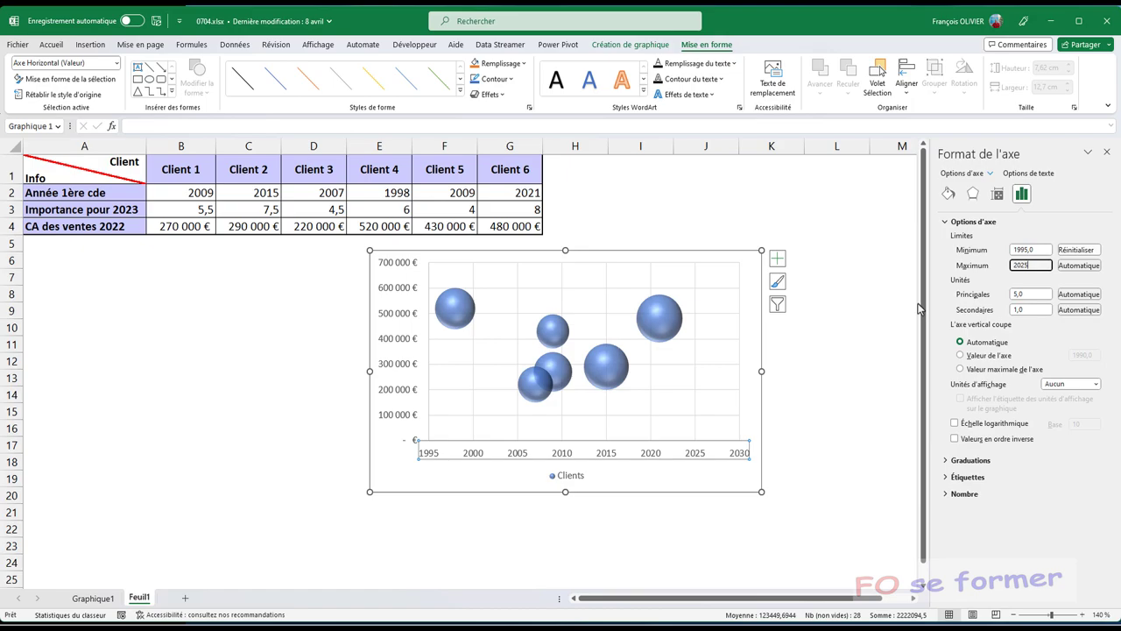
key("Return")
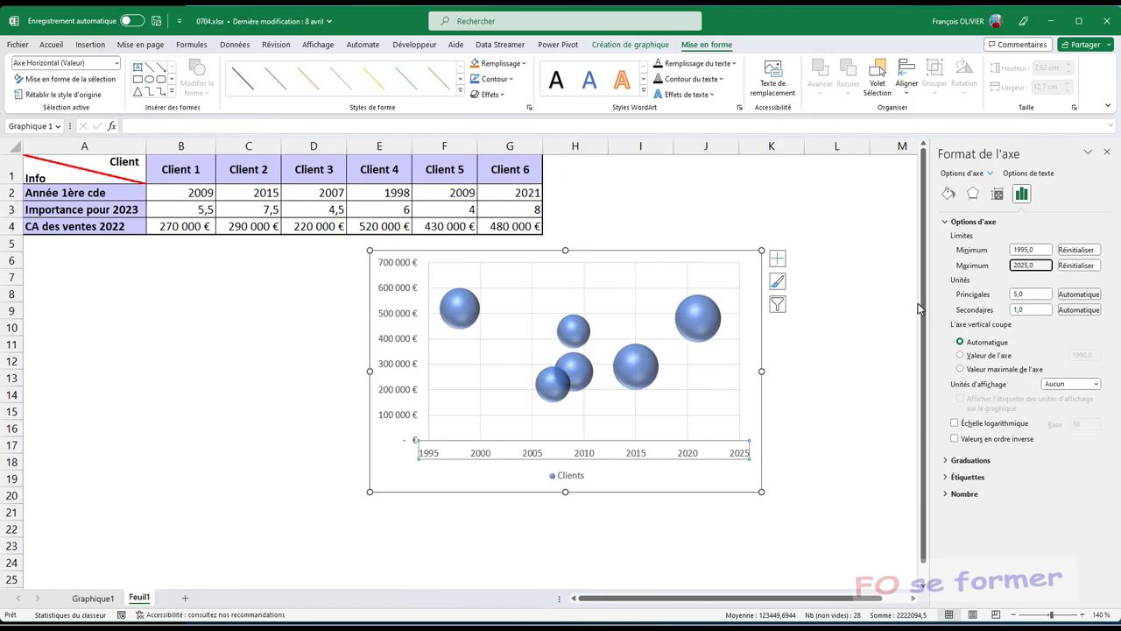
left_click(1106, 153)
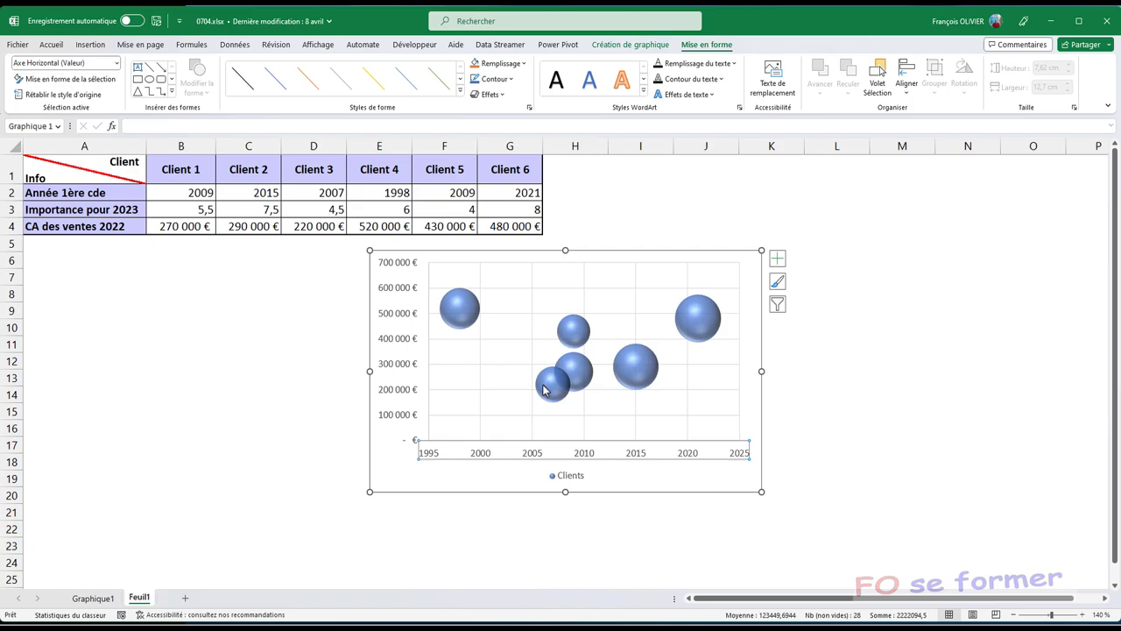
Fill the 1998 bubble orange and the upper 2009 bubble yellow.
left_click(461, 320)
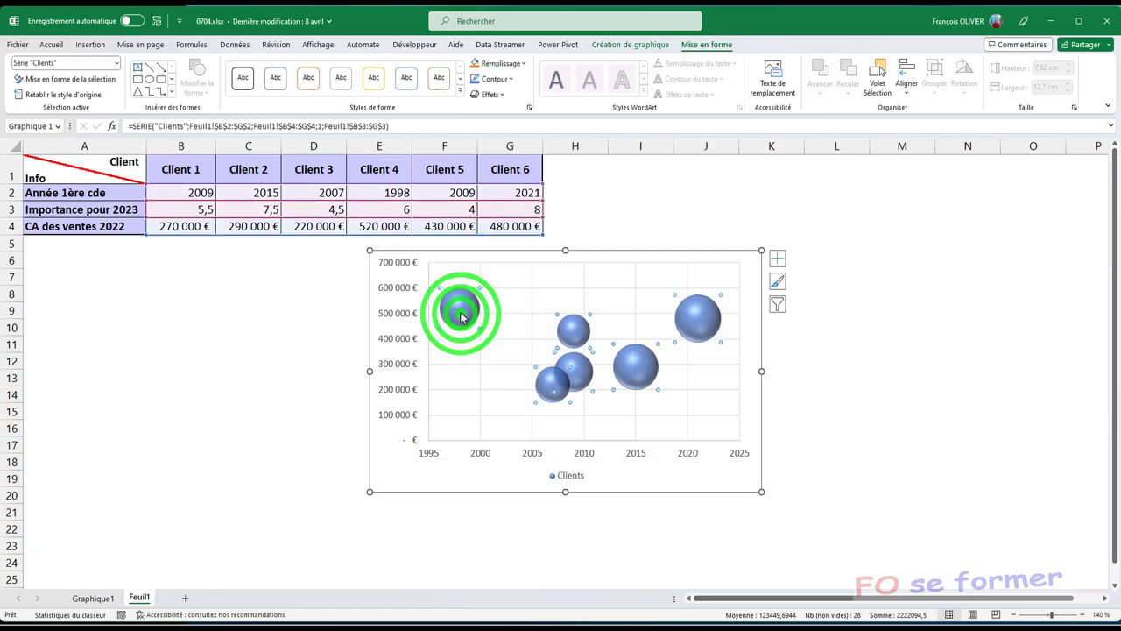
left_click(463, 318)
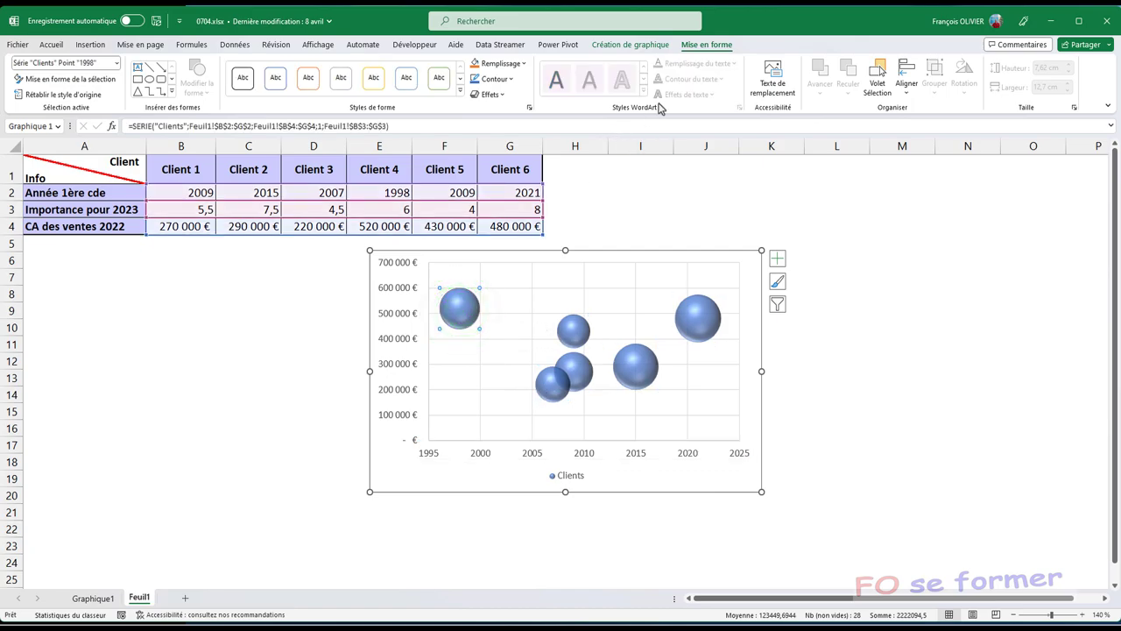
left_click(517, 63)
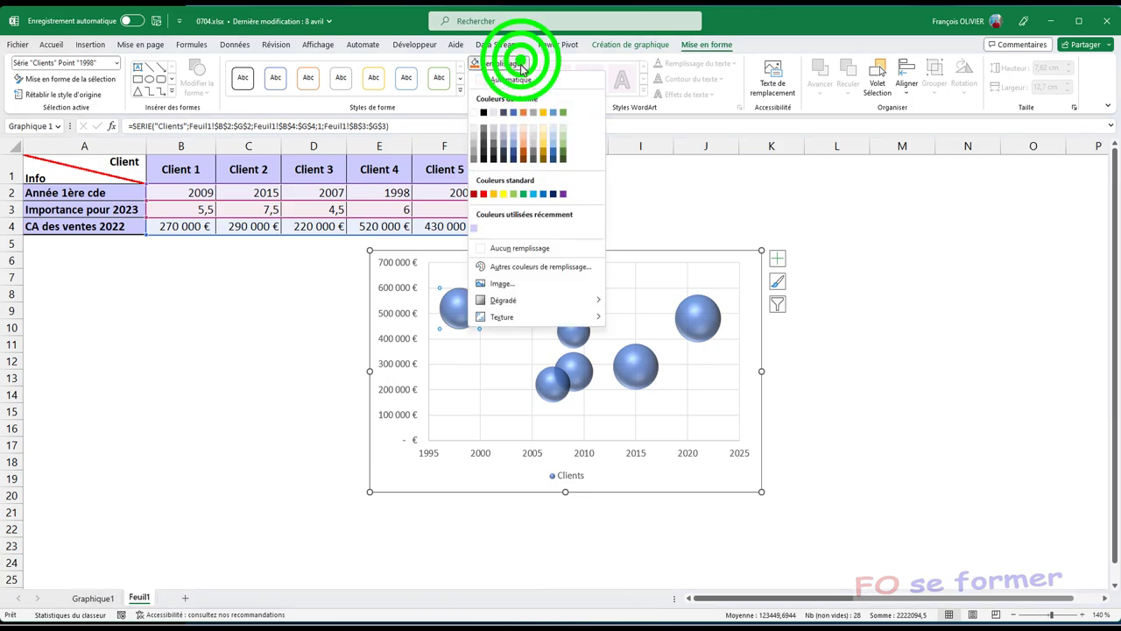
left_click(524, 112)
left_click(582, 333)
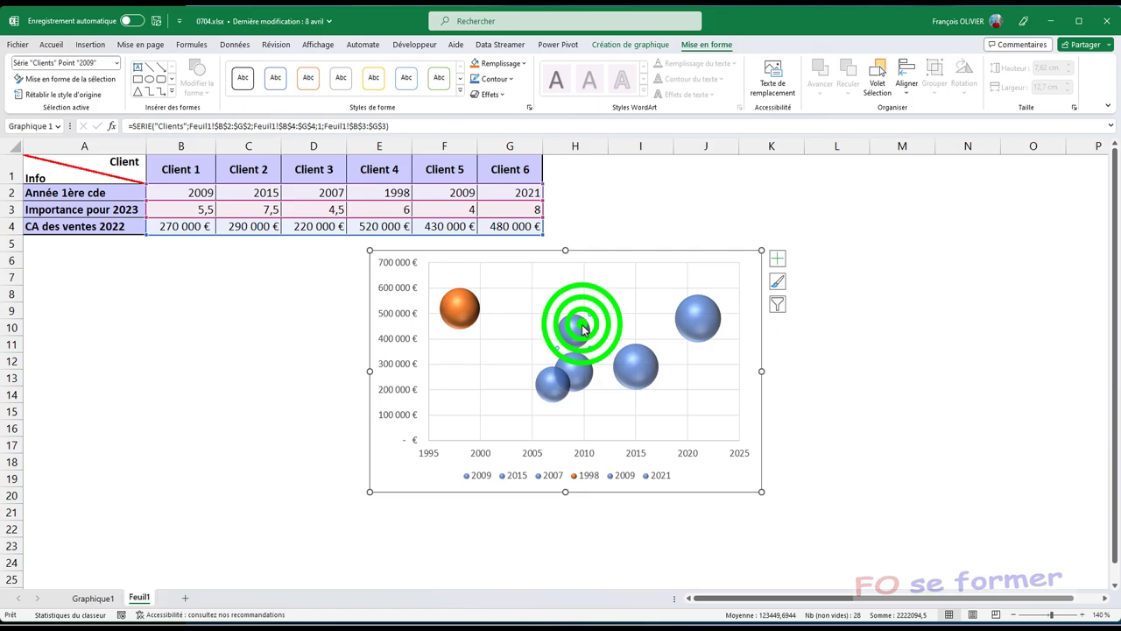
left_click(523, 64)
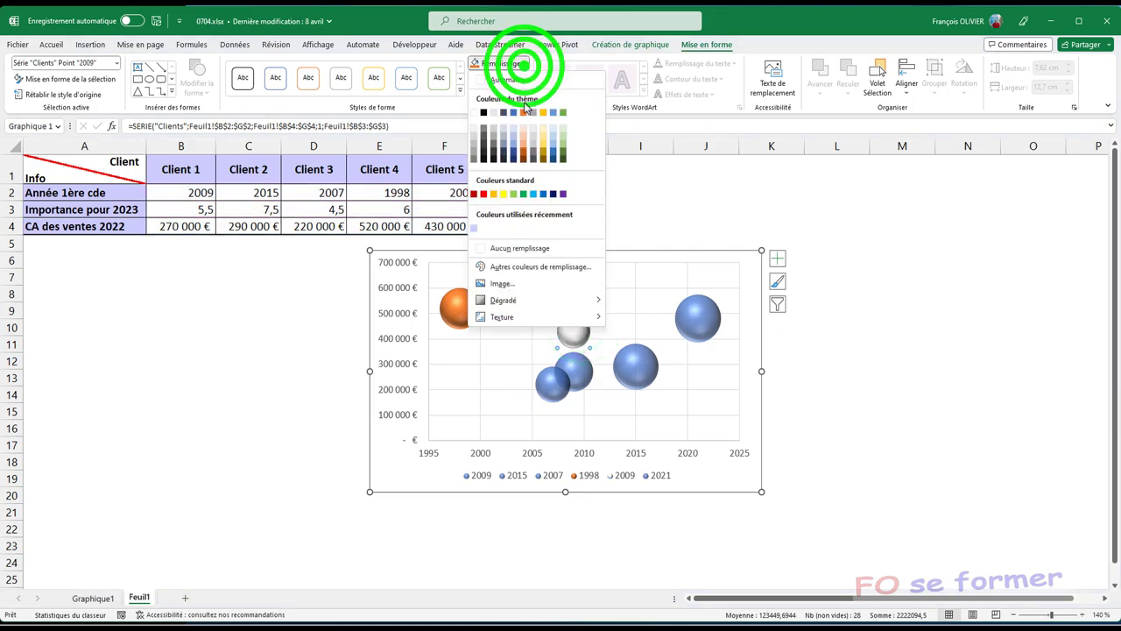
left_click(503, 193)
Fill the 2007 bubble green and the lower 2009 bubble purple.
left_click(565, 391)
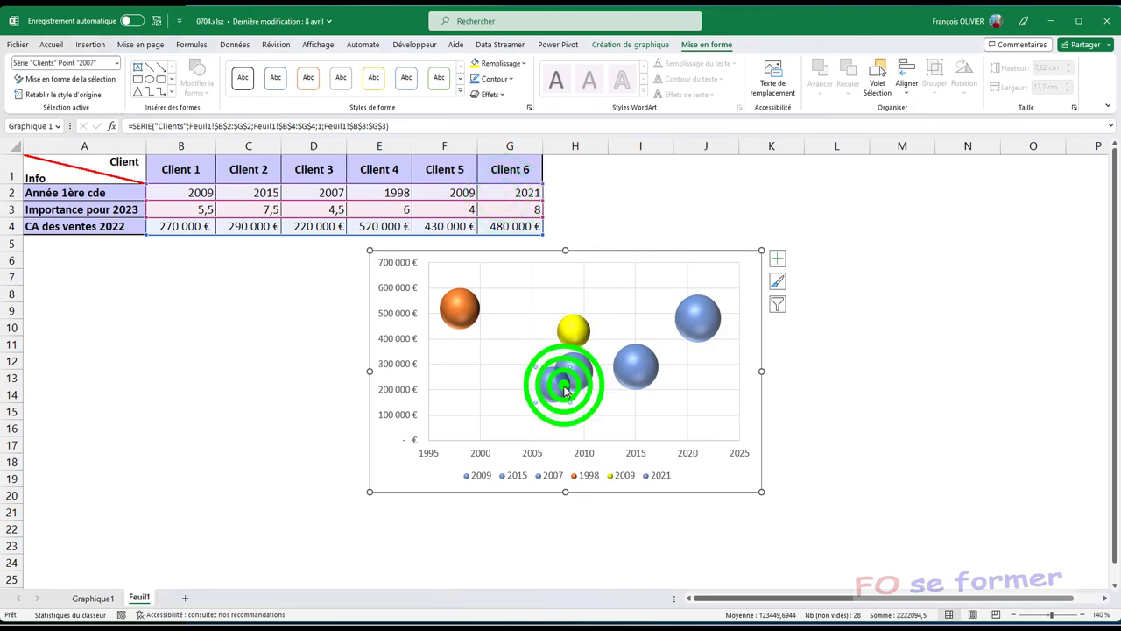
left_click(523, 64)
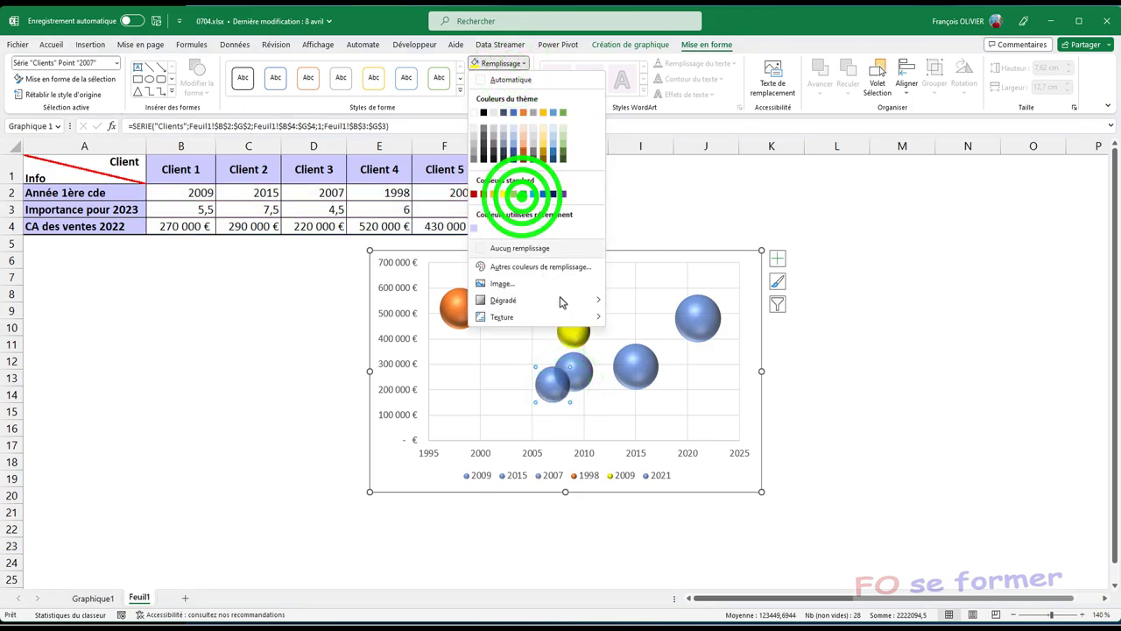
left_click(523, 195)
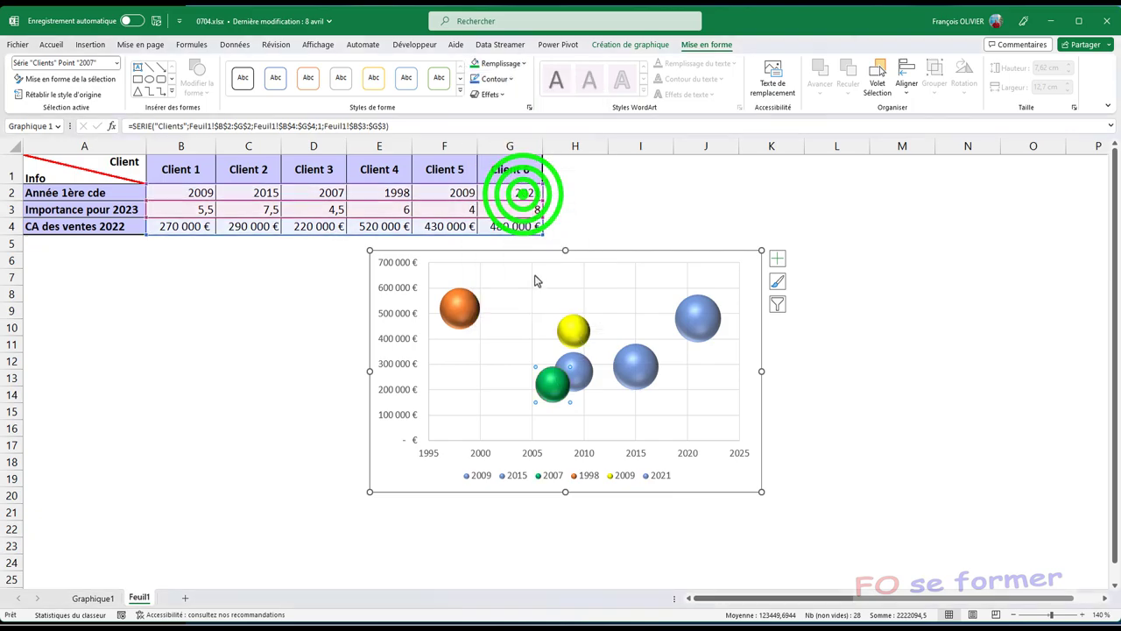
left_click(586, 385)
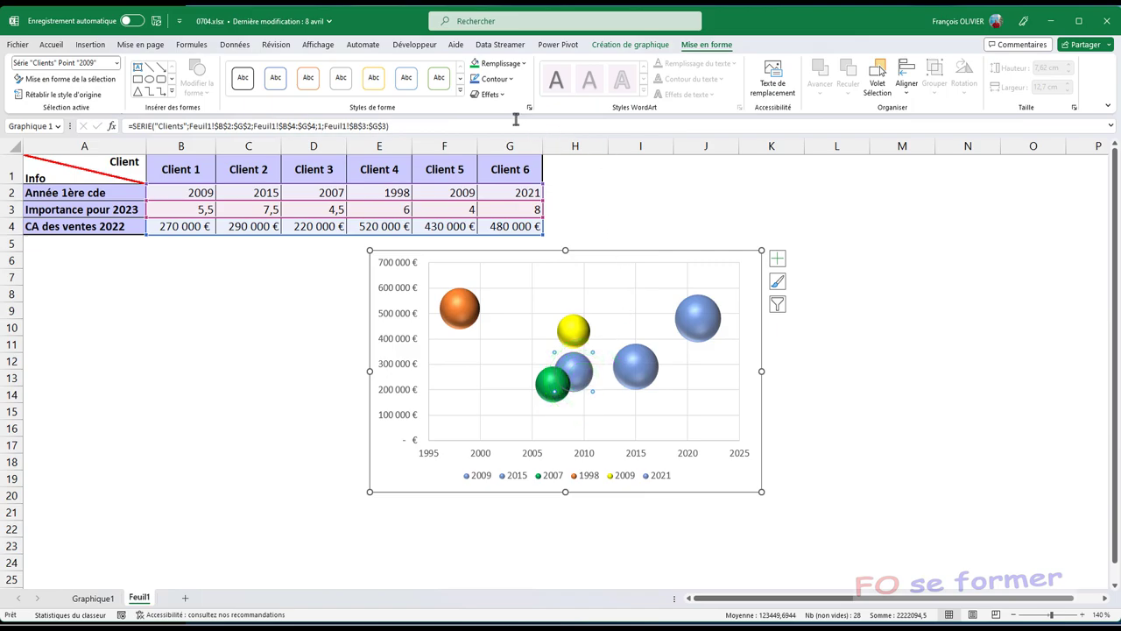
left_click(517, 63)
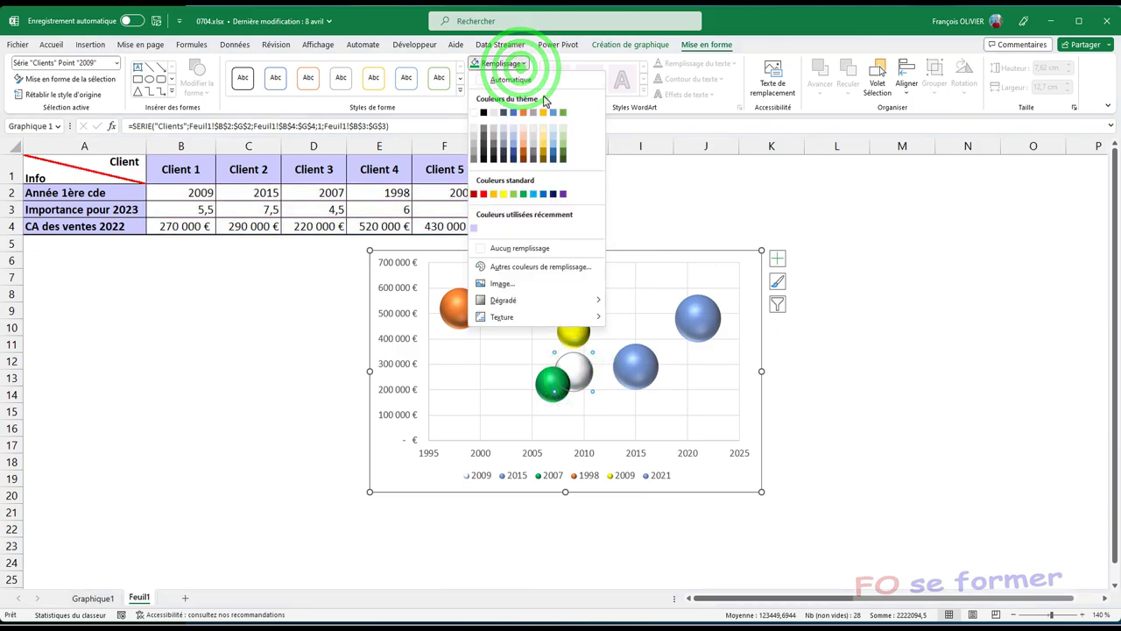
left_click(563, 194)
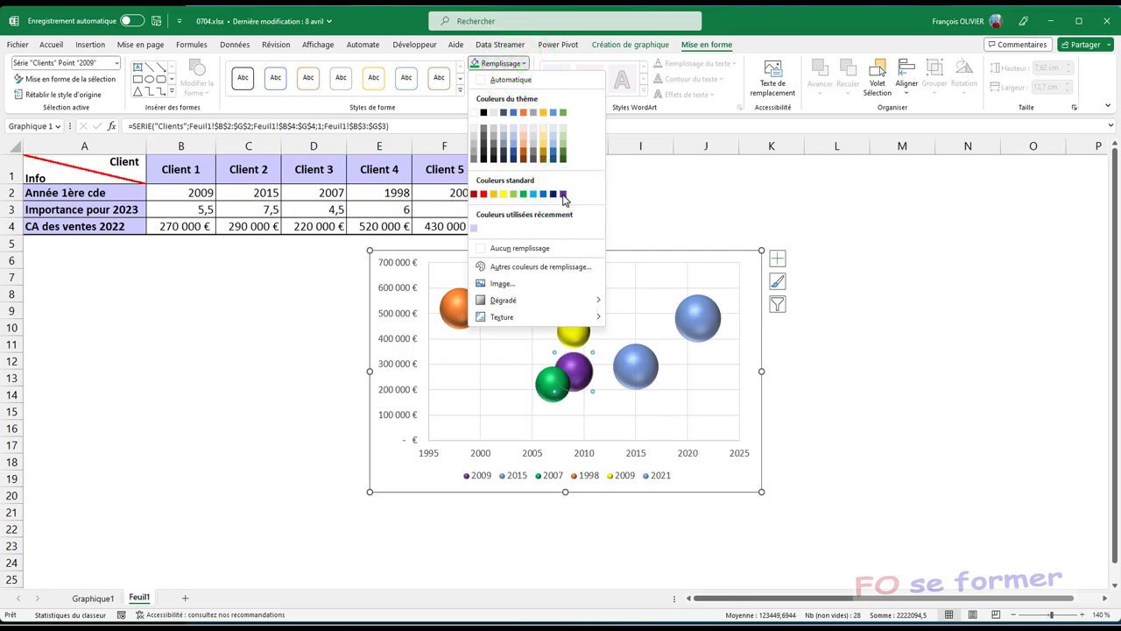
Fill the 2015 bubble blue and the 2021 bubble red.
left_click(564, 193)
left_click(636, 367)
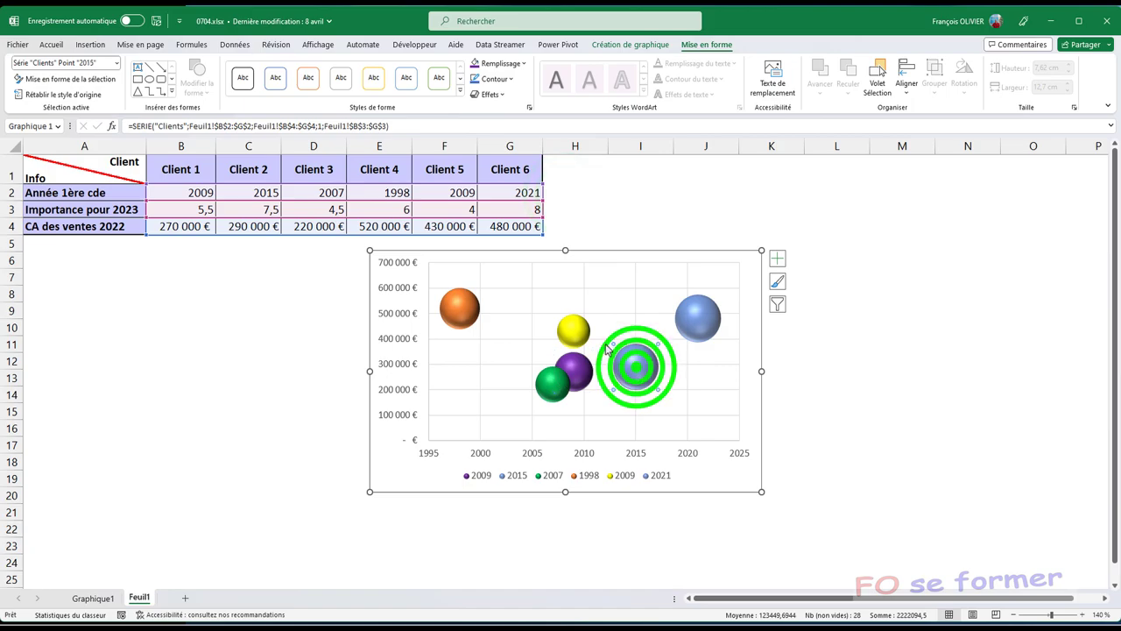
left_click(517, 63)
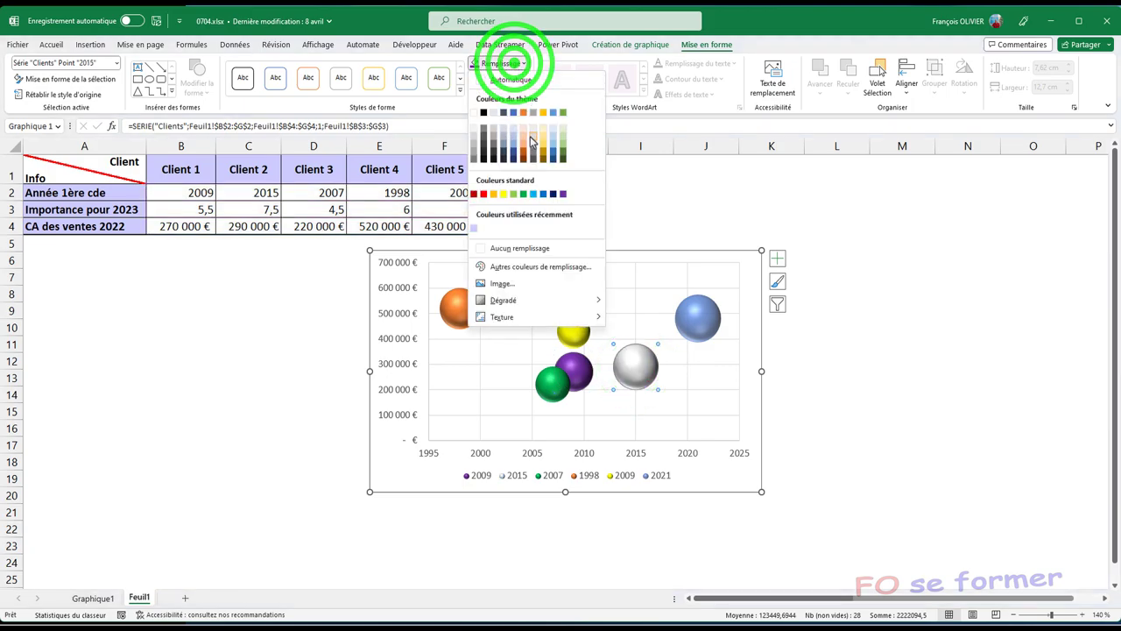
left_click(543, 194)
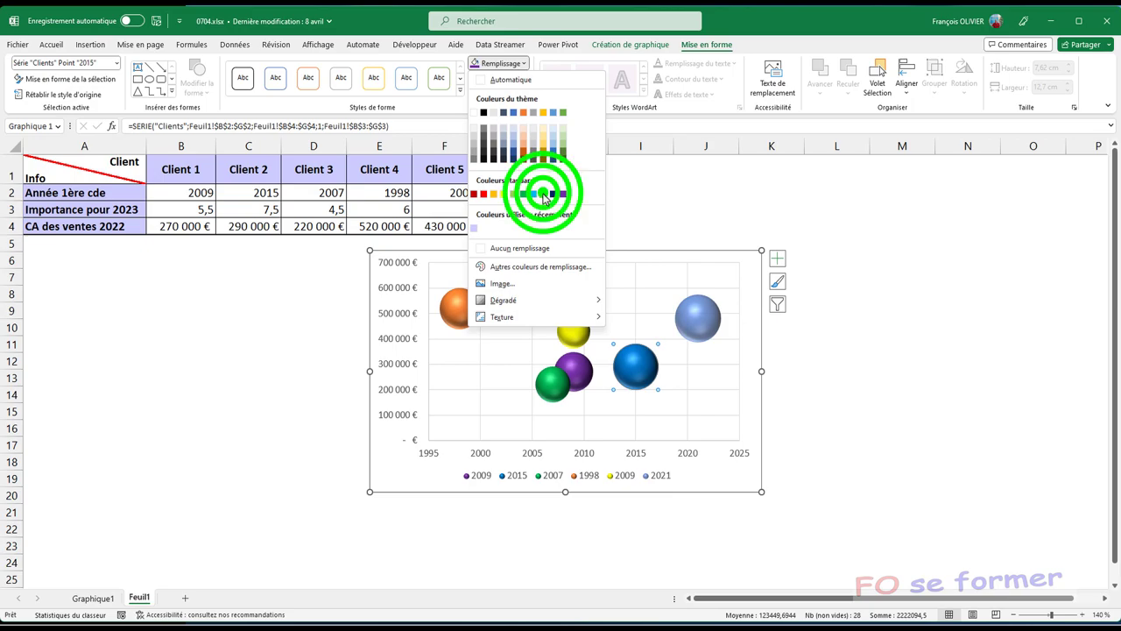
left_click(700, 323)
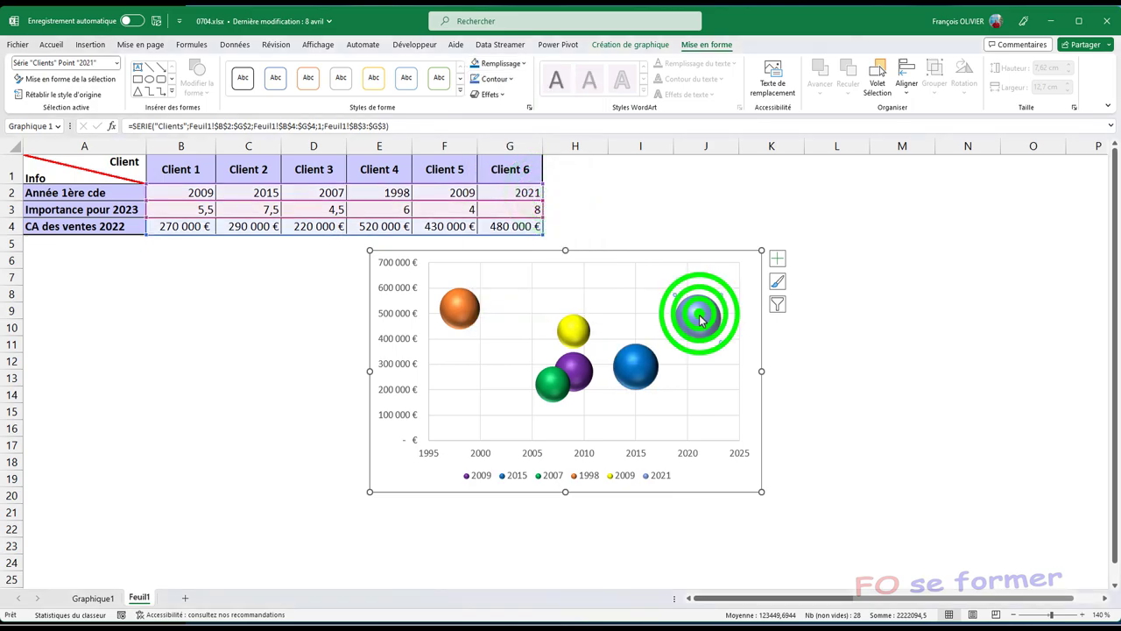
left_click(522, 64)
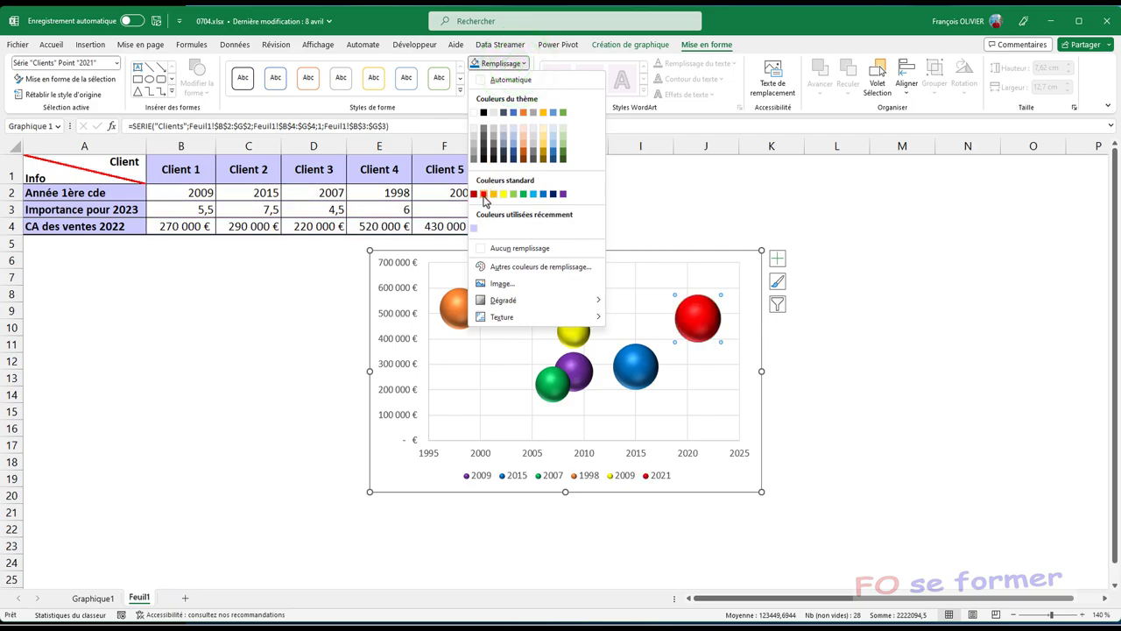
left_click(483, 195)
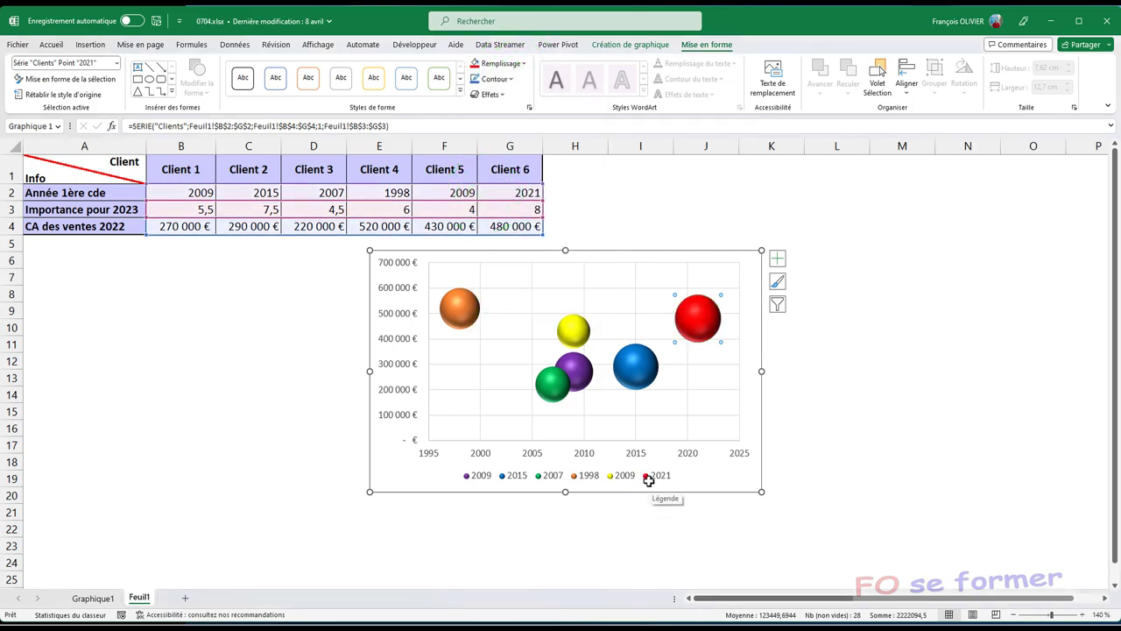
Set the chart legend to None.
left_click(603, 46)
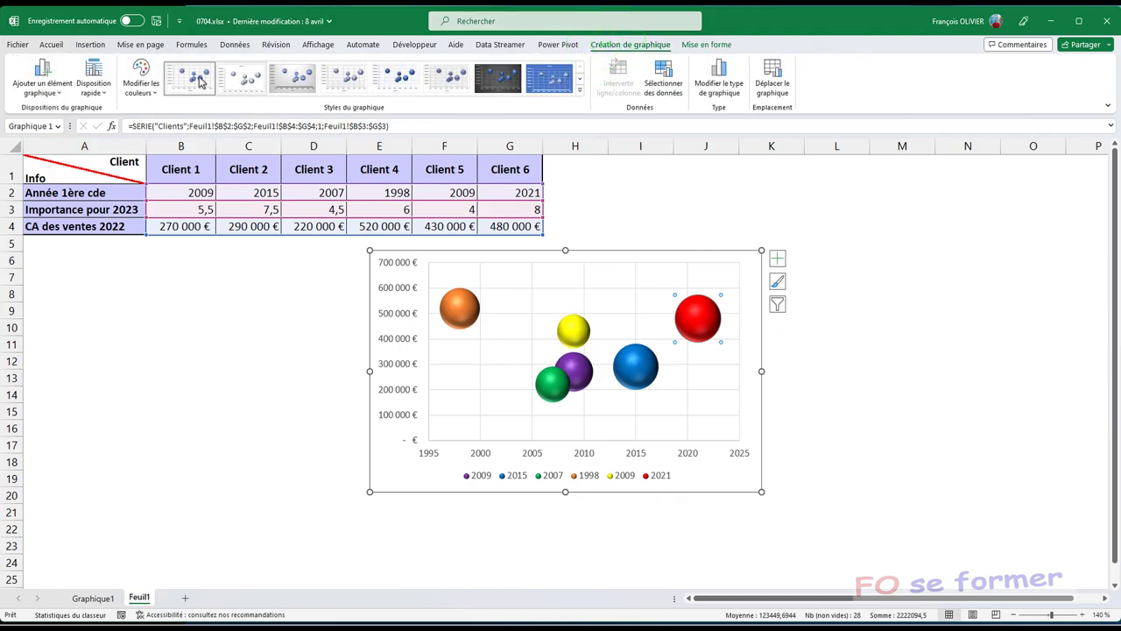
left_click(42, 88)
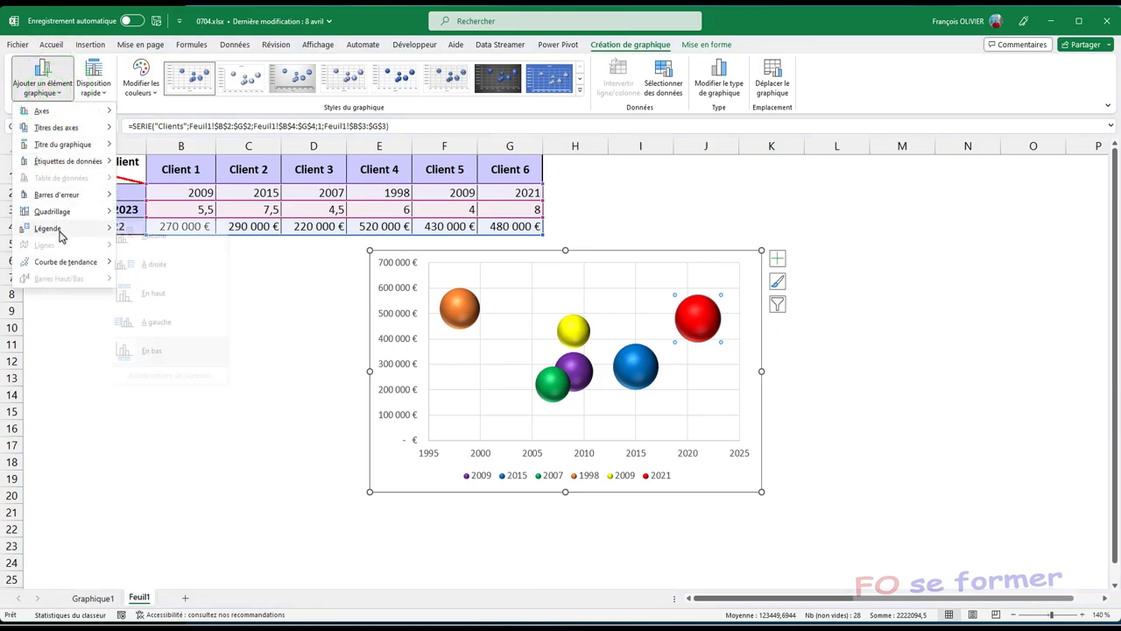
mouse_move(48, 228)
left_click(148, 234)
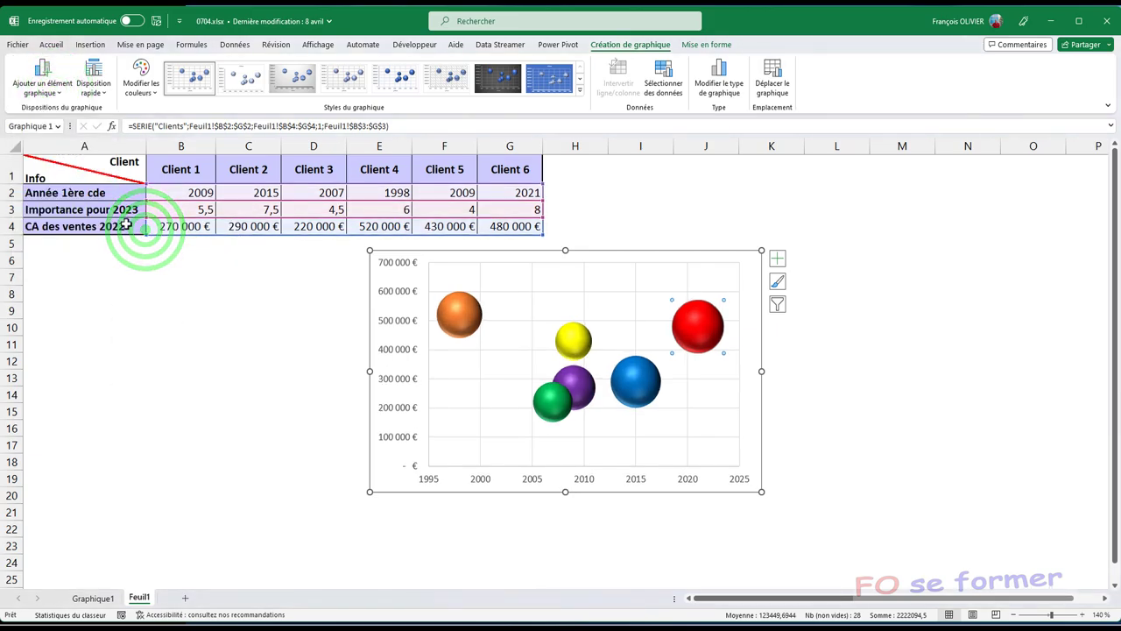
Add callout-style data labels showing year, sales and importance to every bubble.
left_click(55, 95)
mouse_move(58, 127)
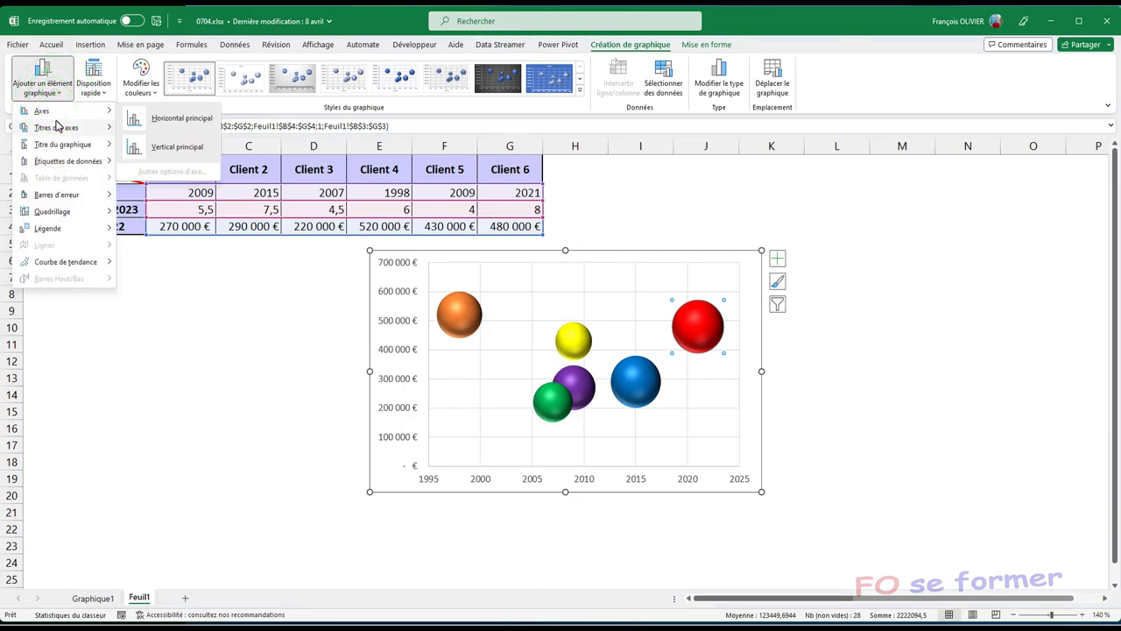
mouse_move(66, 162)
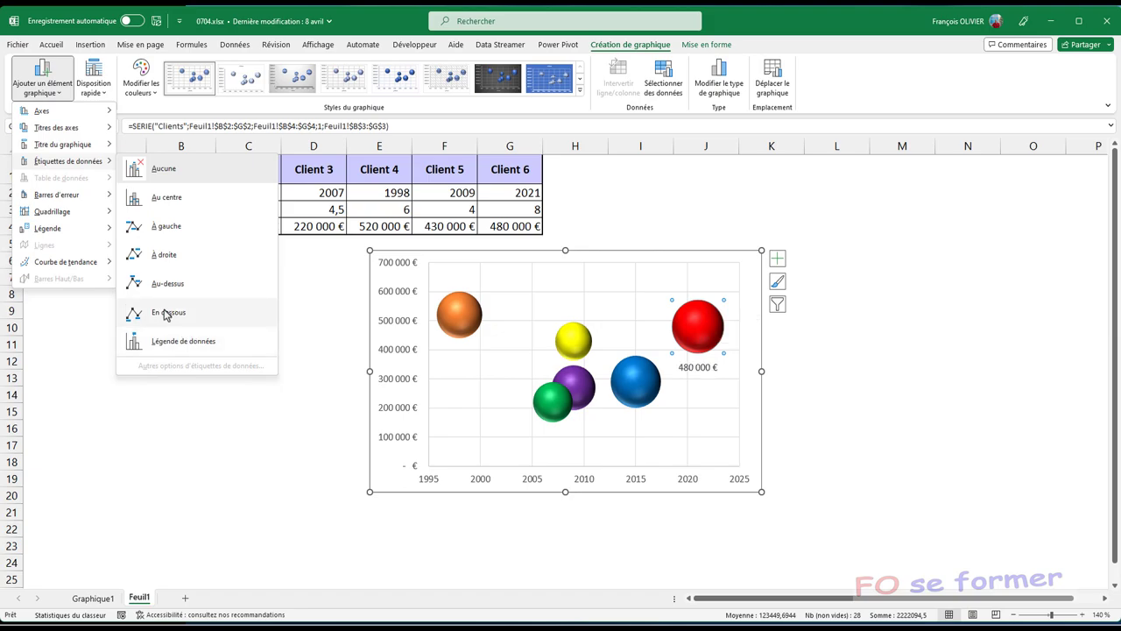
left_click(614, 260)
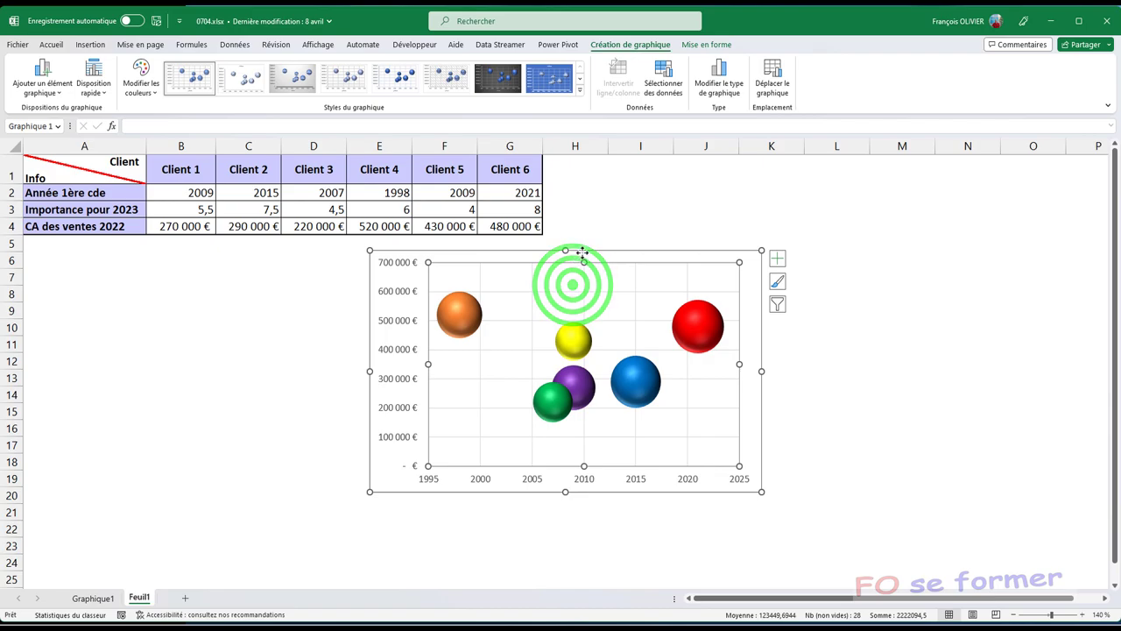
left_click(583, 253)
left_click(97, 90)
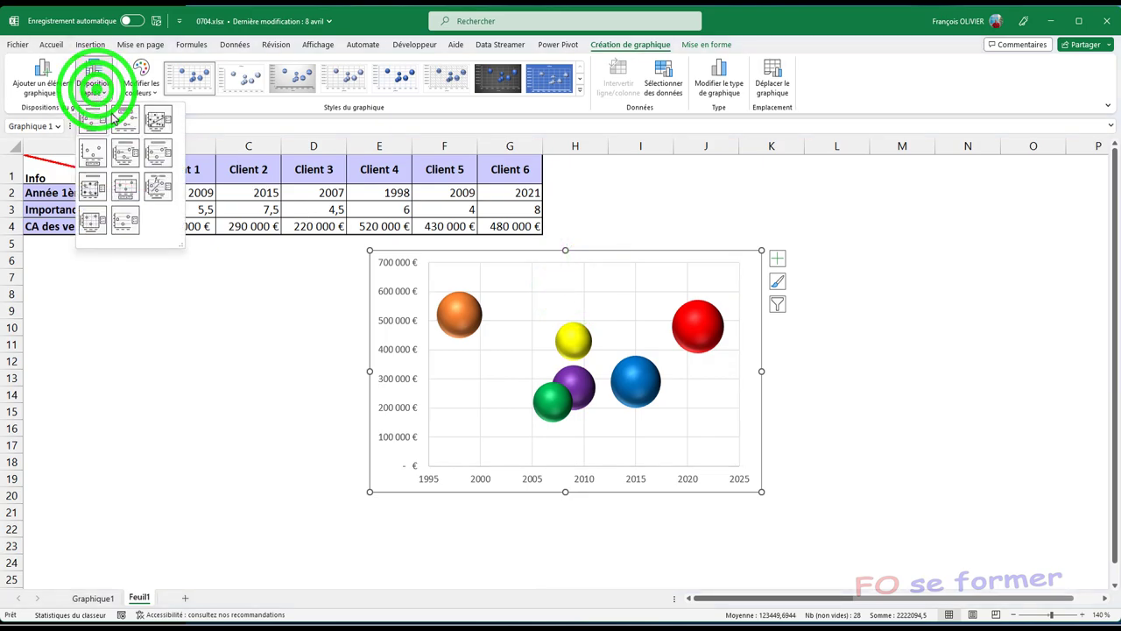
left_click(40, 87)
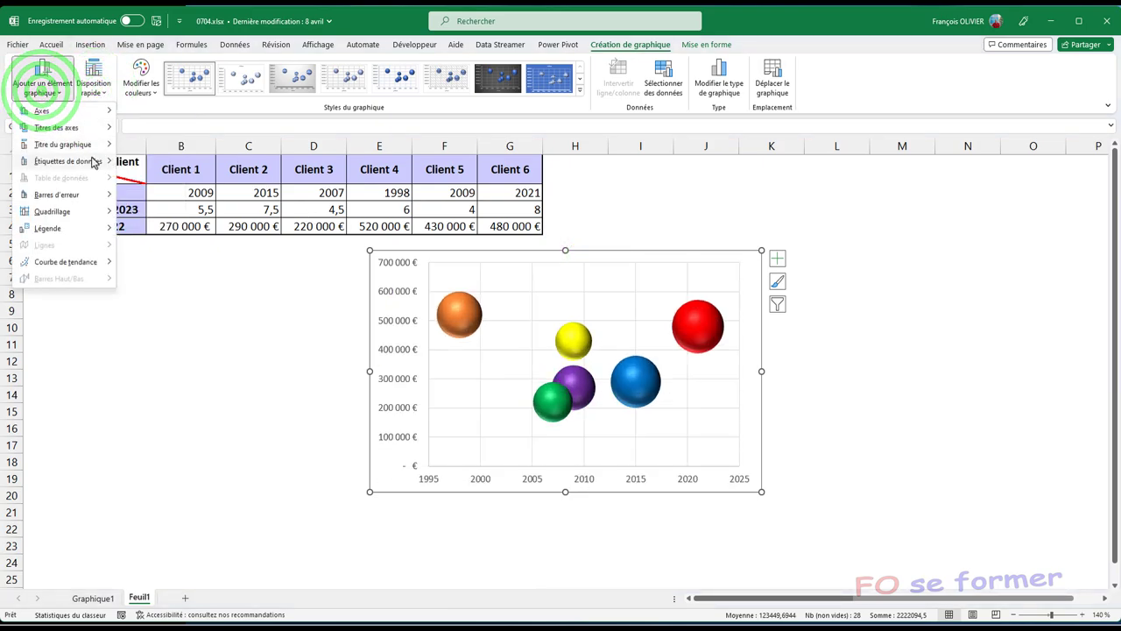
mouse_move(88, 167)
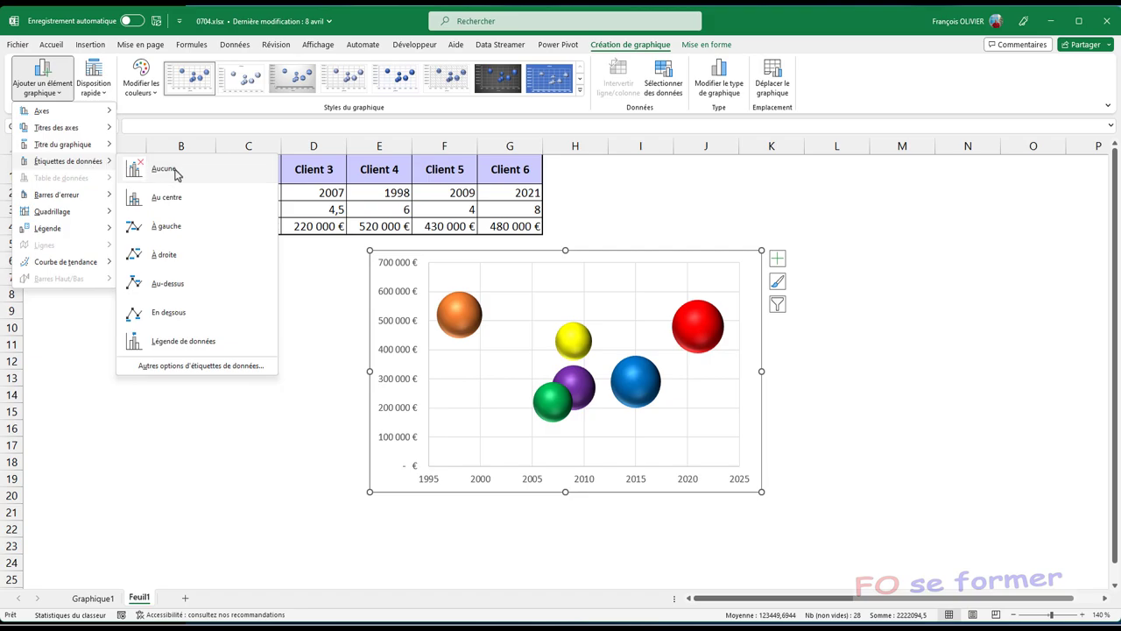
left_click(183, 341)
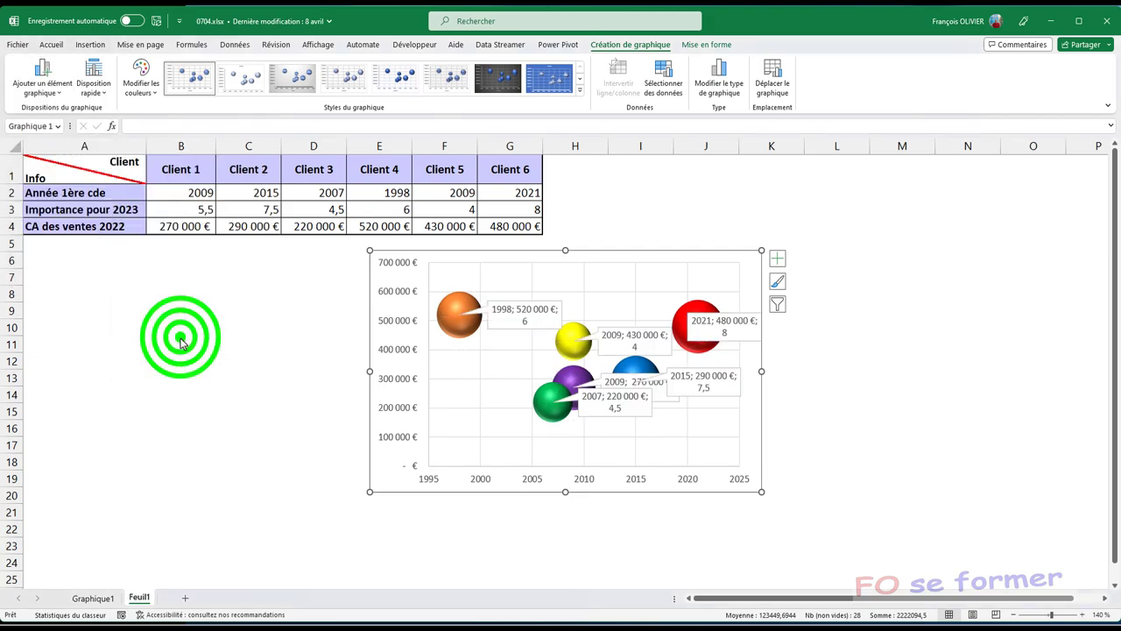
left_click(502, 324)
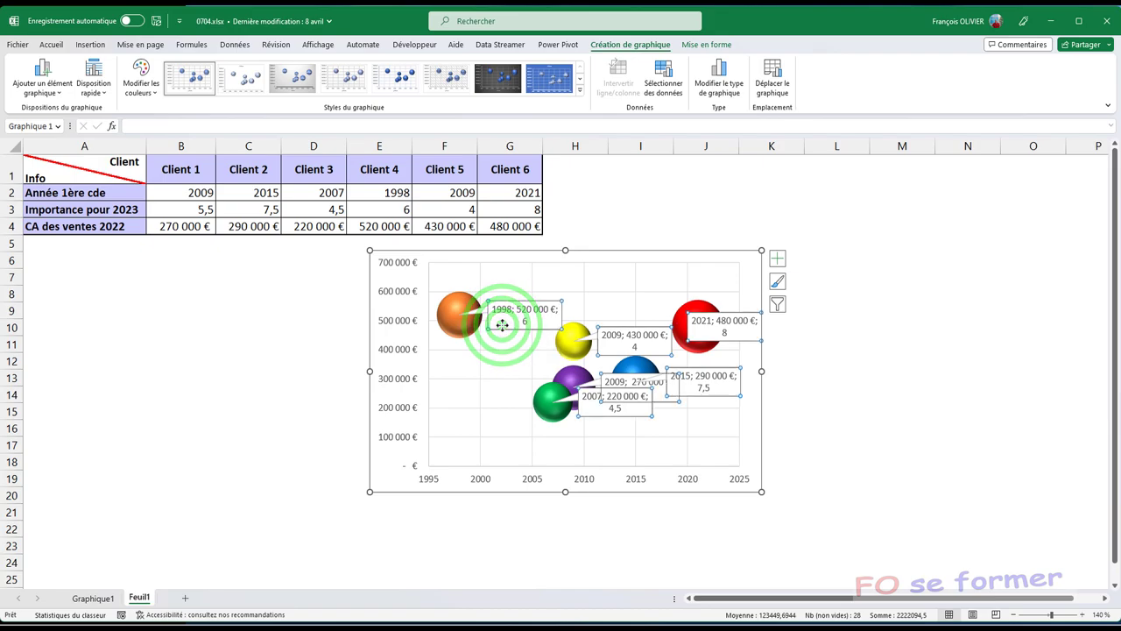
Make the data labels take their text from the client names in B1:G1.
right_click(502, 324)
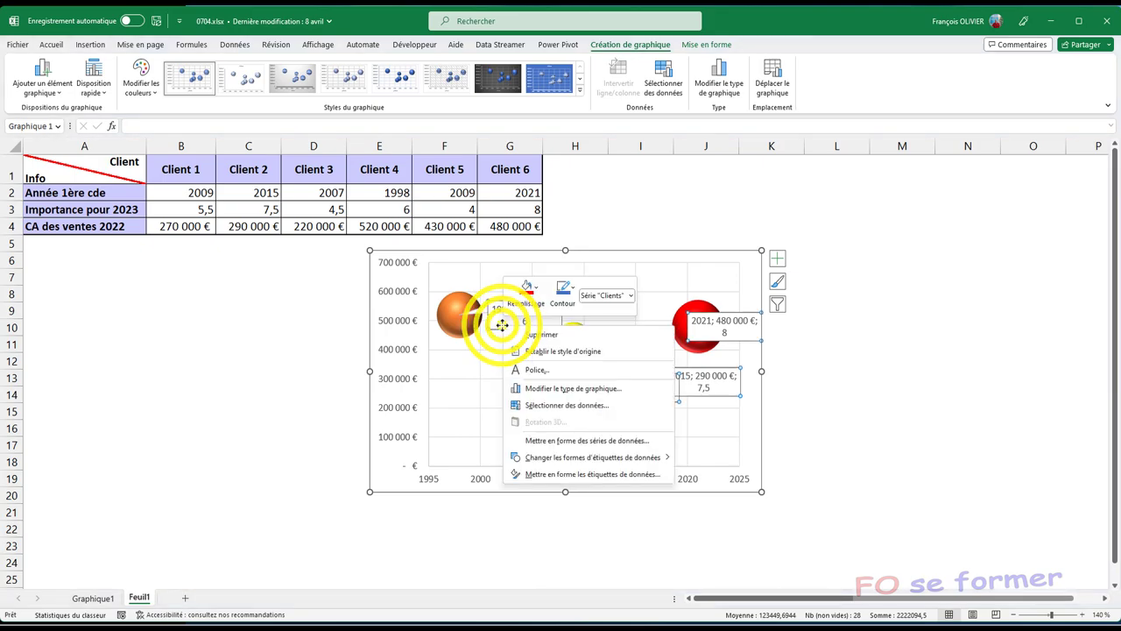
left_click(570, 474)
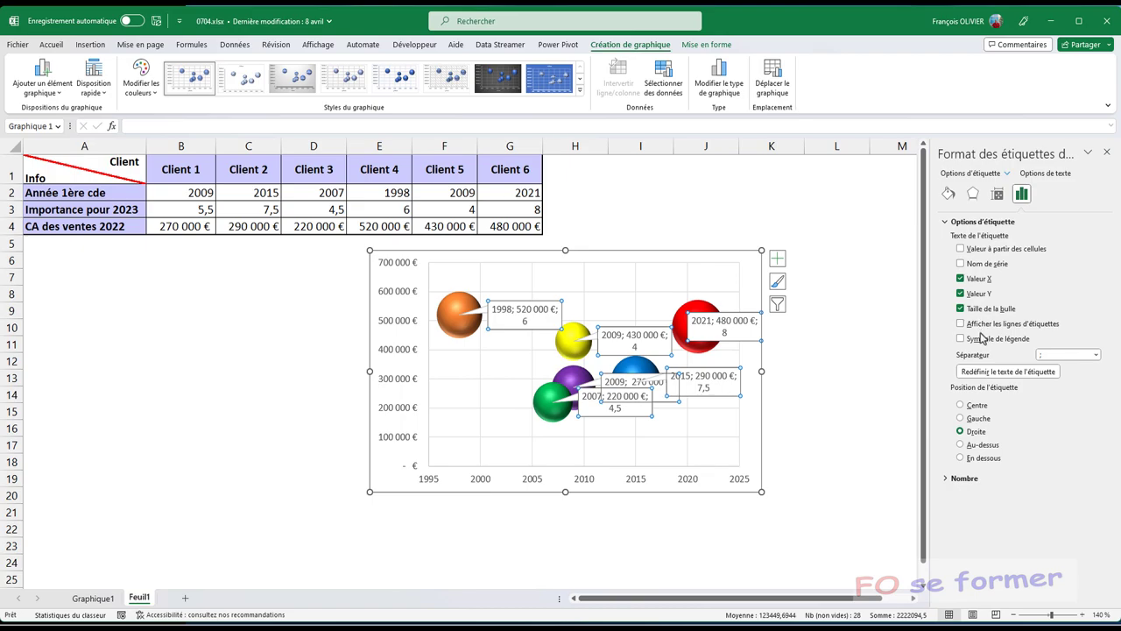
left_click(961, 250)
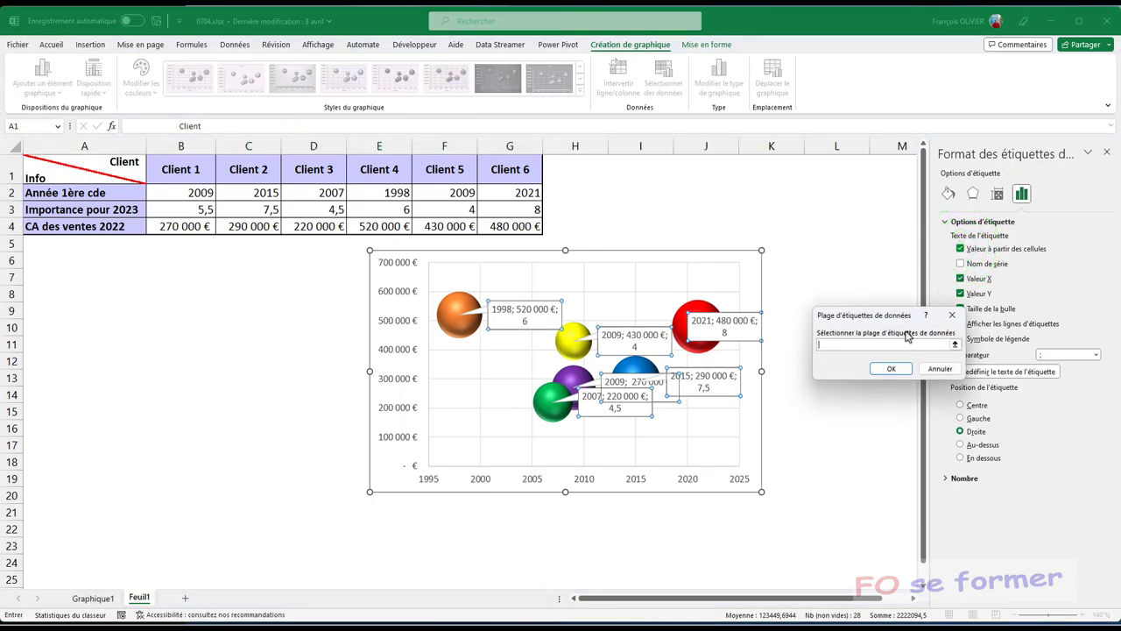
left_click(900, 345)
left_click(169, 172)
left_click_drag(169, 172, 495, 180)
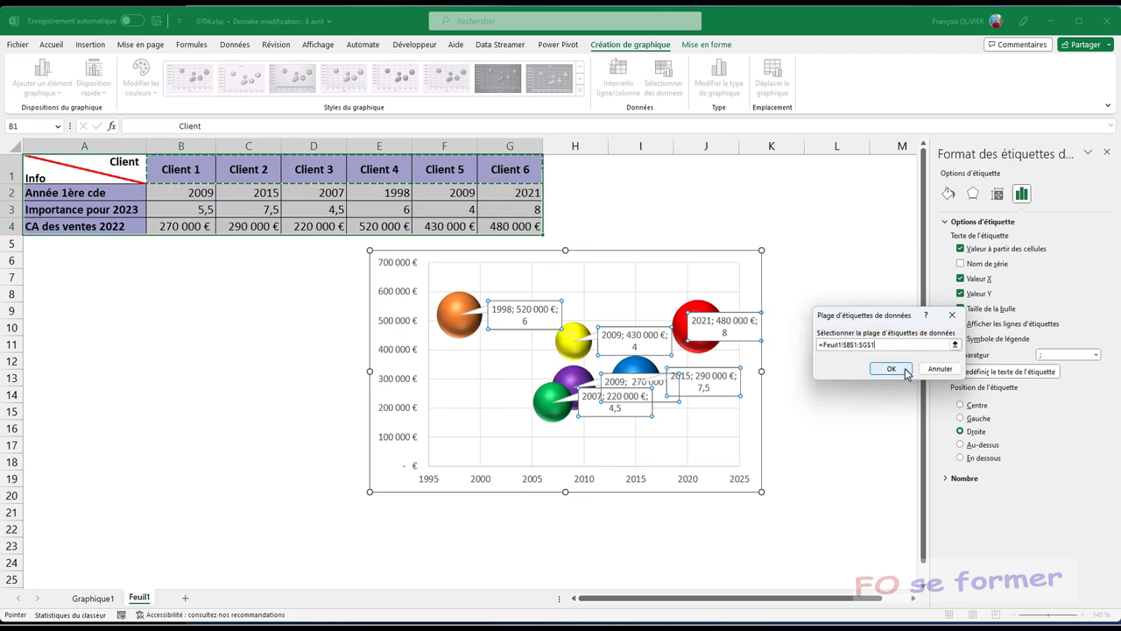
left_click(891, 368)
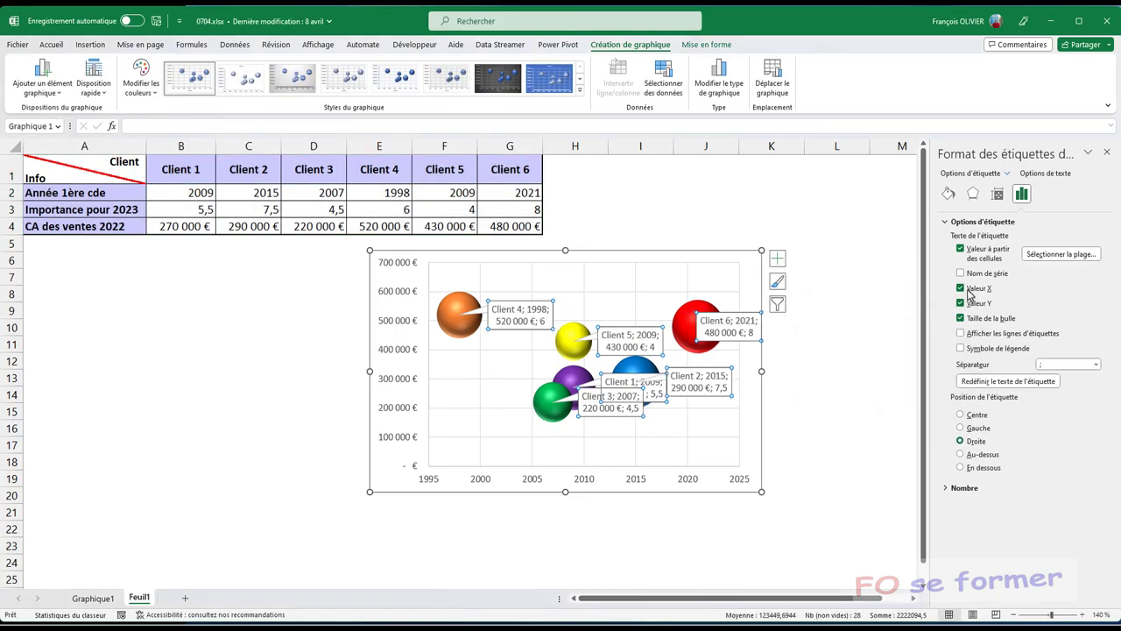
Remove X value, Y value and bubble size from the labels.
left_click(964, 289)
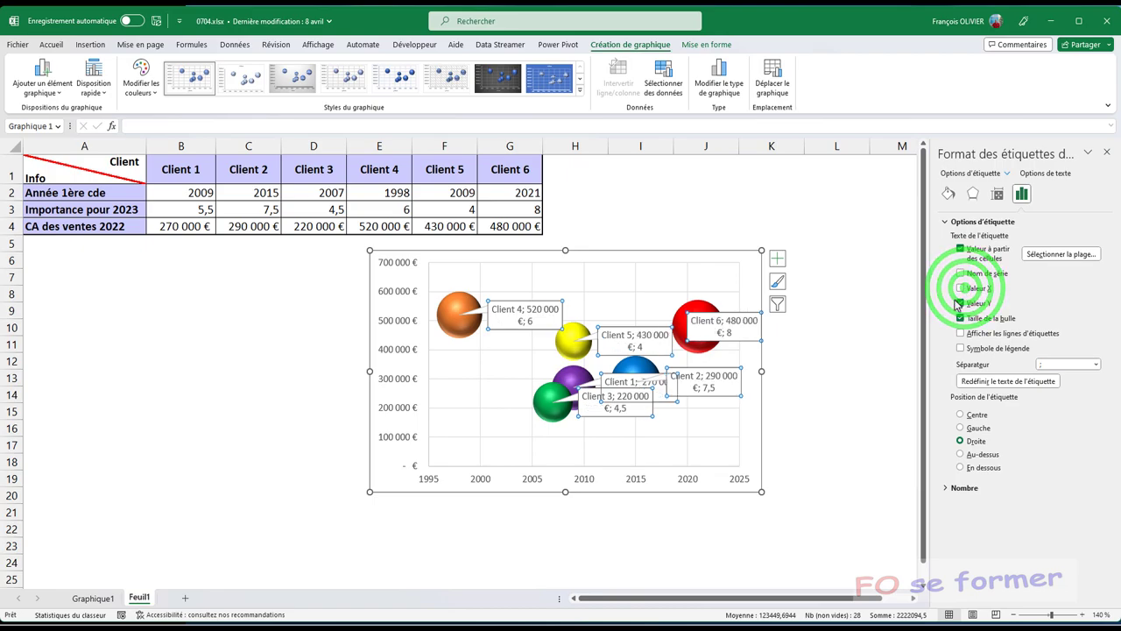
left_click(960, 303)
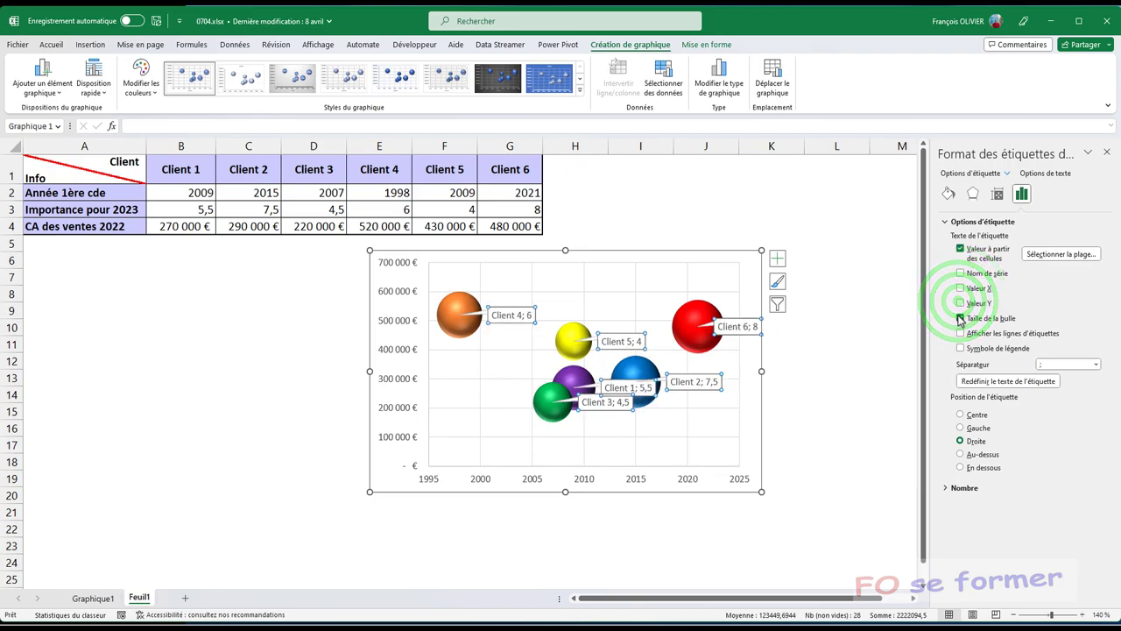
left_click(962, 318)
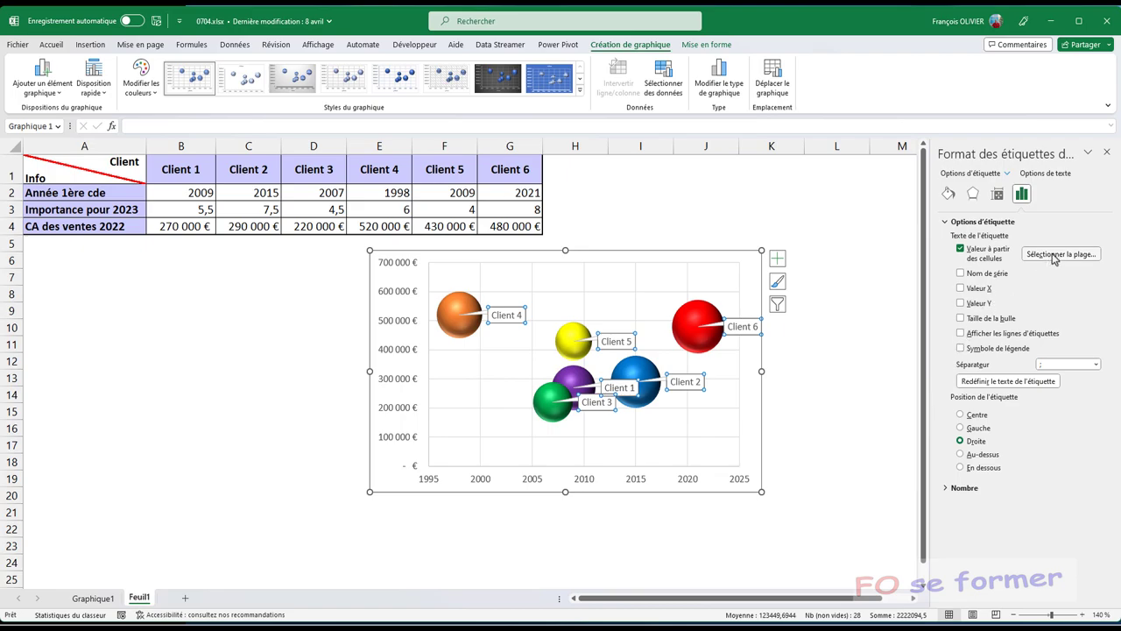
left_click(1106, 153)
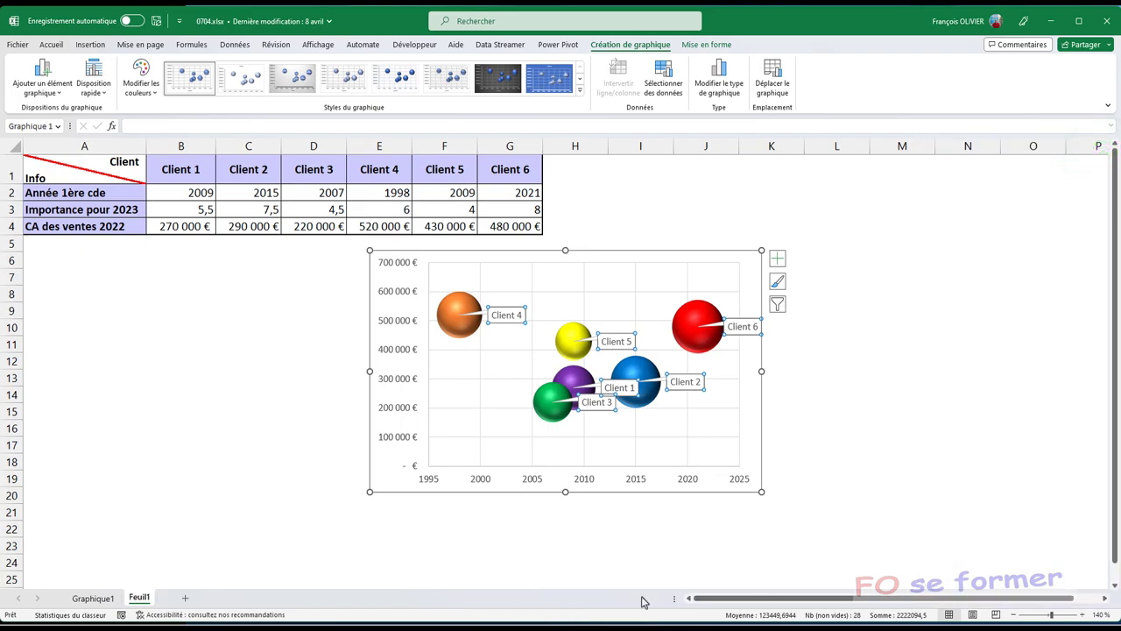
Drag the overlapping labels apart: Client 3 below green, Client 1 above-left of purple.
left_click(594, 408)
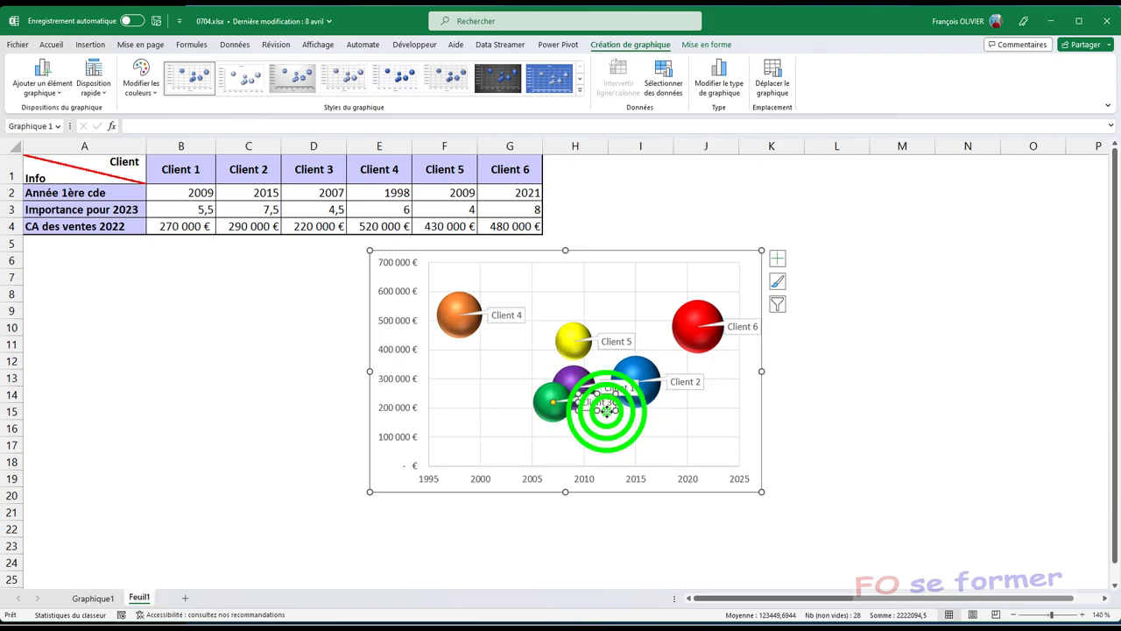
left_click(606, 409)
left_click_drag(613, 454, 601, 440)
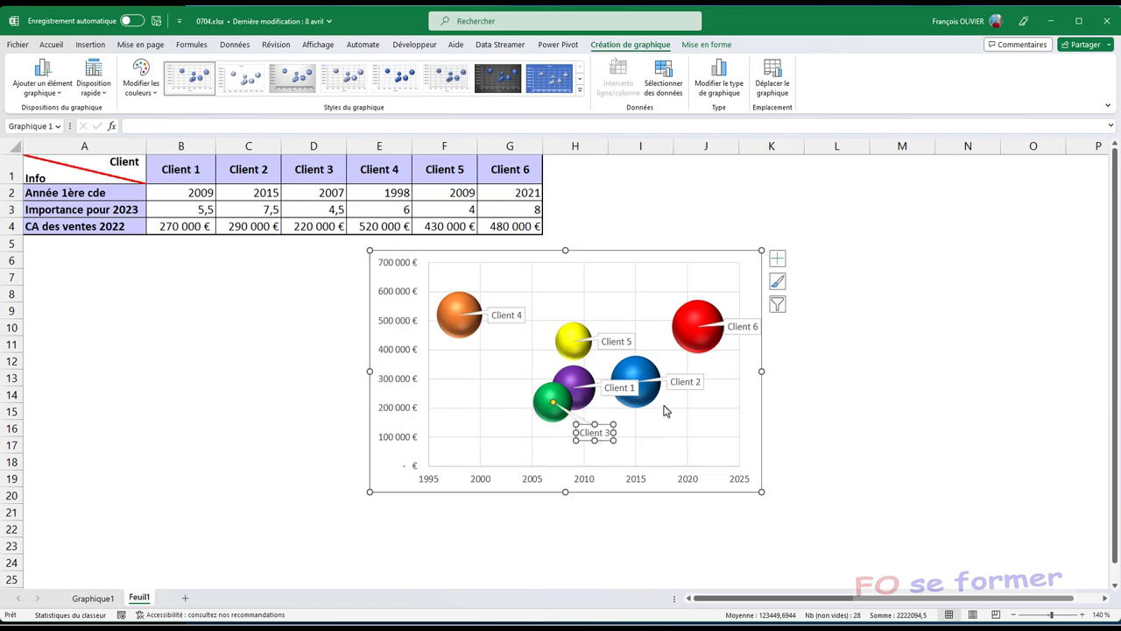
left_click(619, 391)
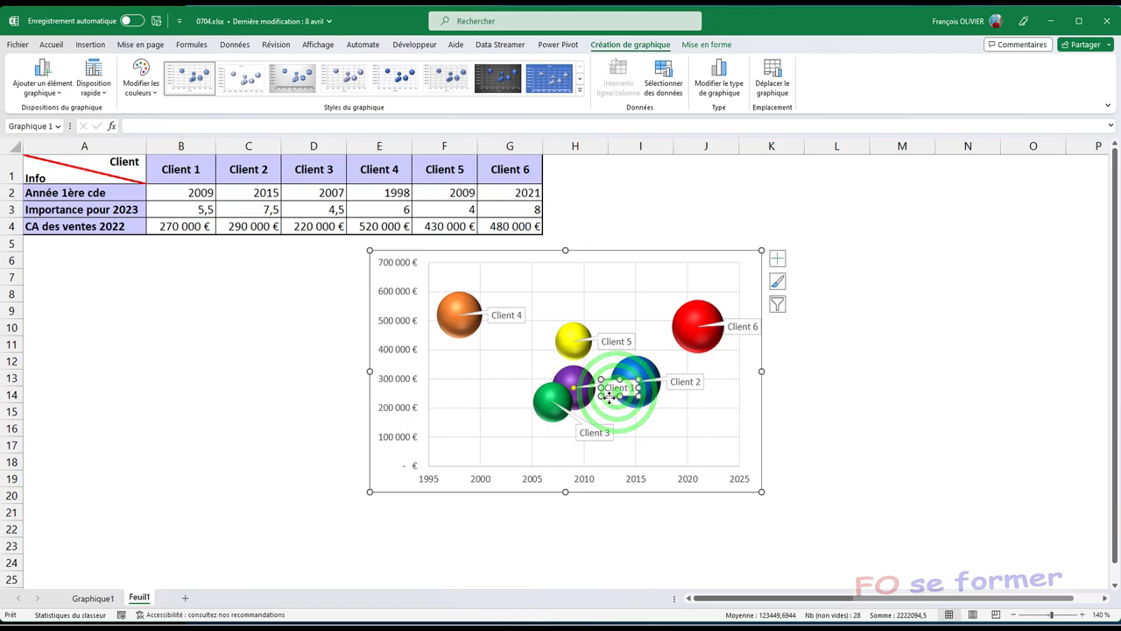
left_click(608, 395)
left_click_drag(608, 395, 510, 372)
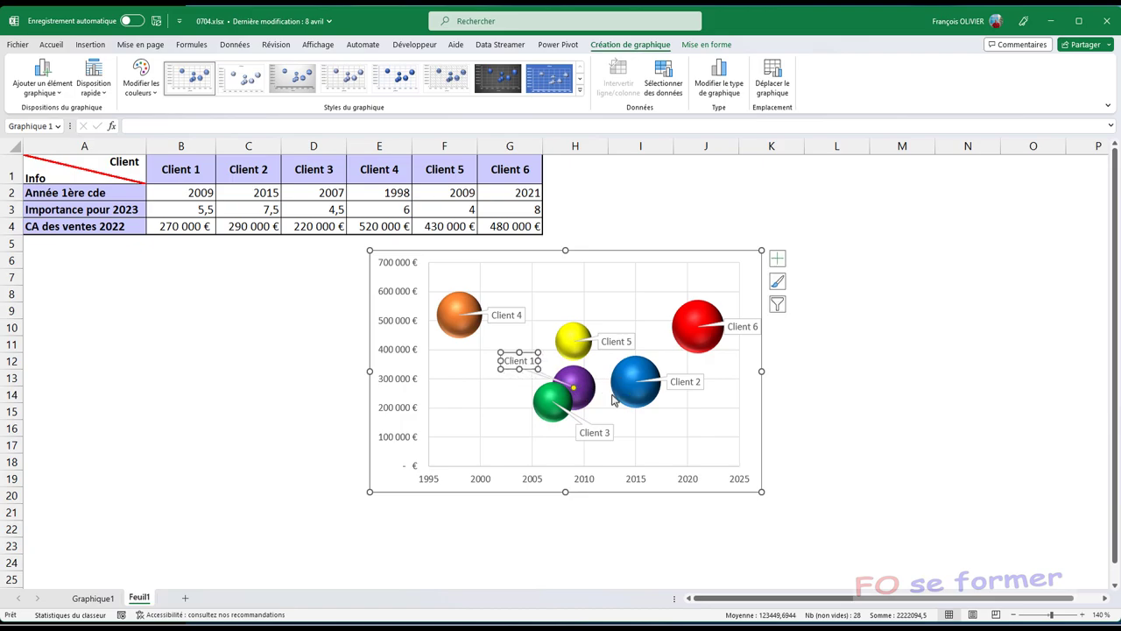
left_click(642, 426)
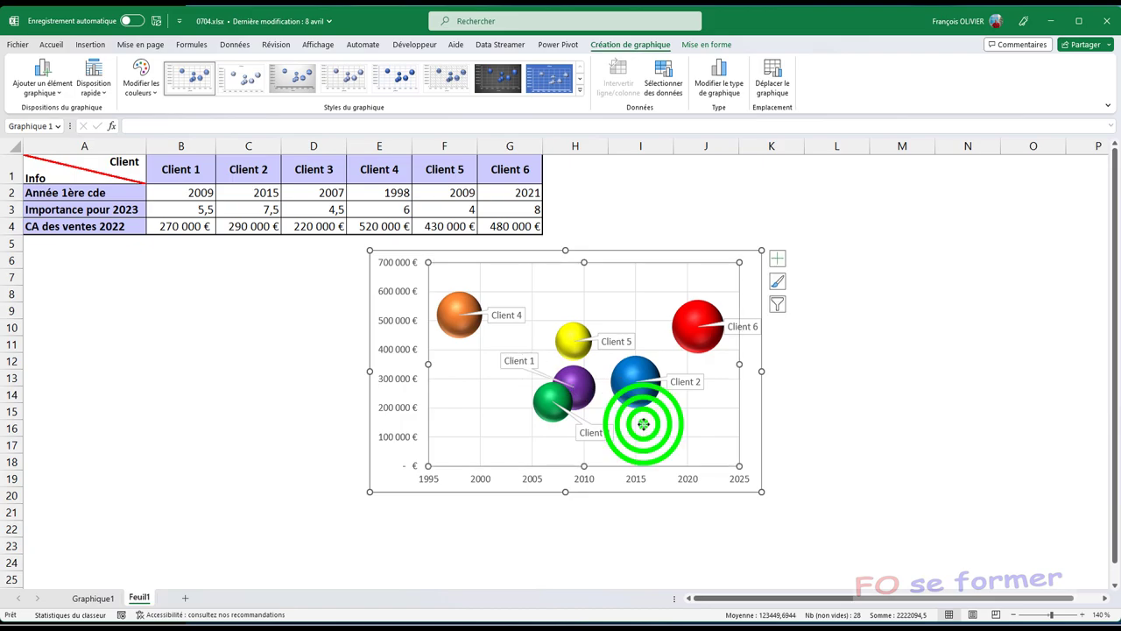
left_click(764, 396)
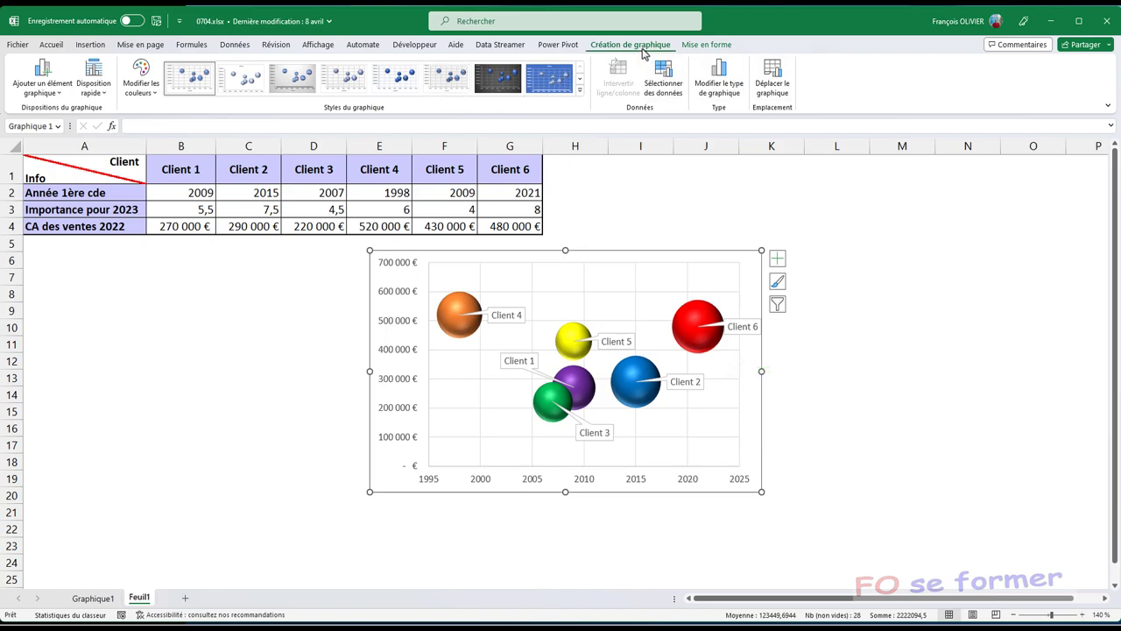
Move the bubble chart onto a new chart sheet named Graphique2.
left_click(766, 91)
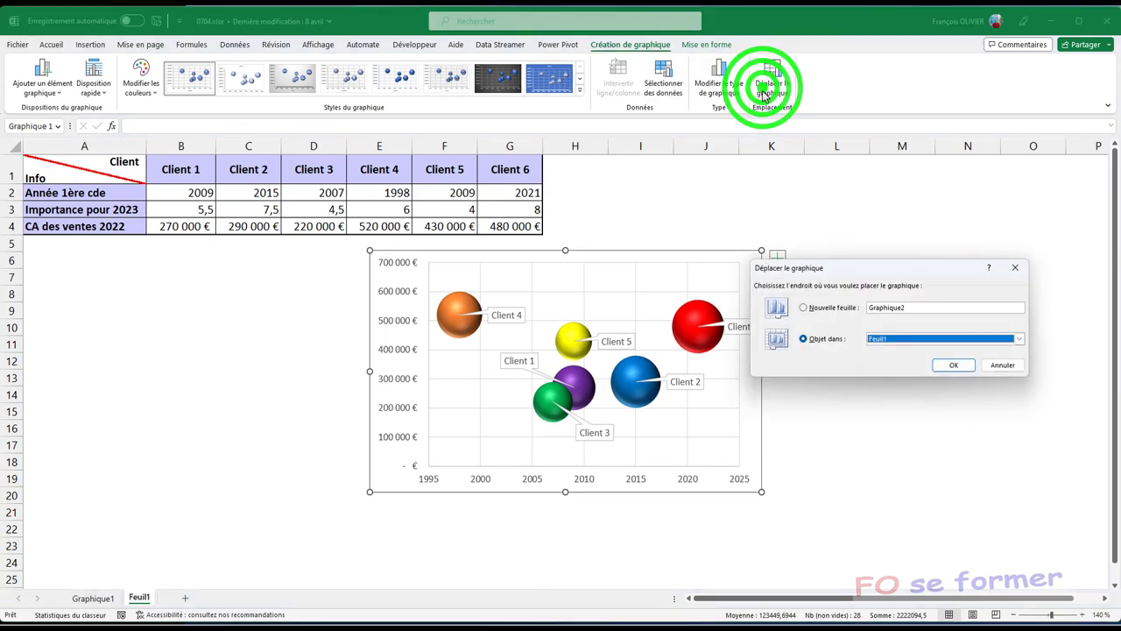
left_click(819, 309)
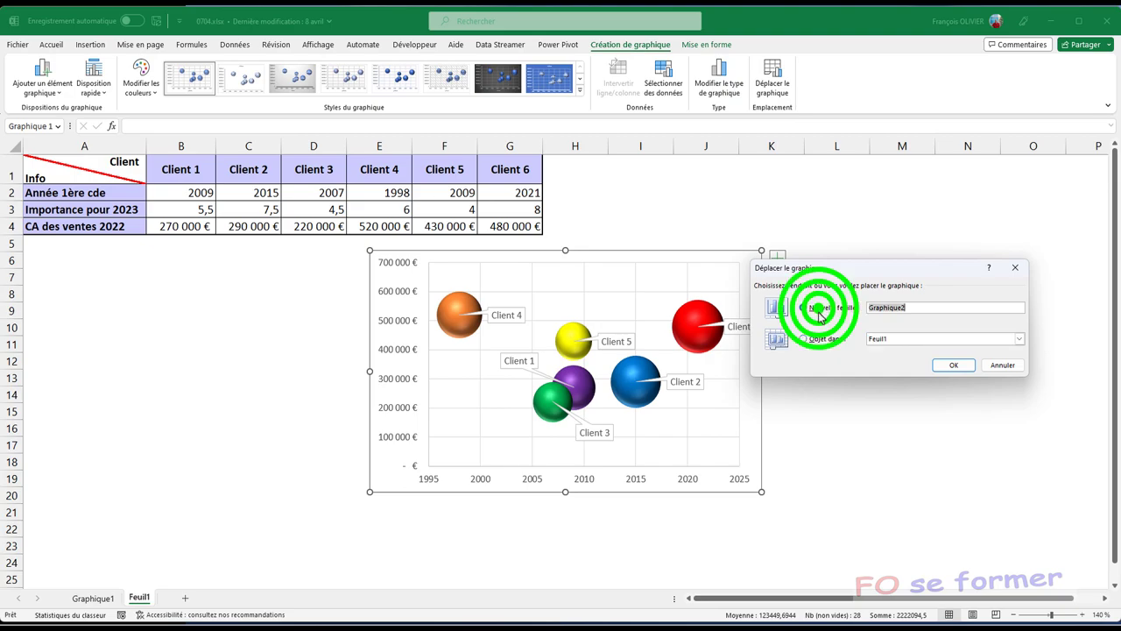
left_click(944, 366)
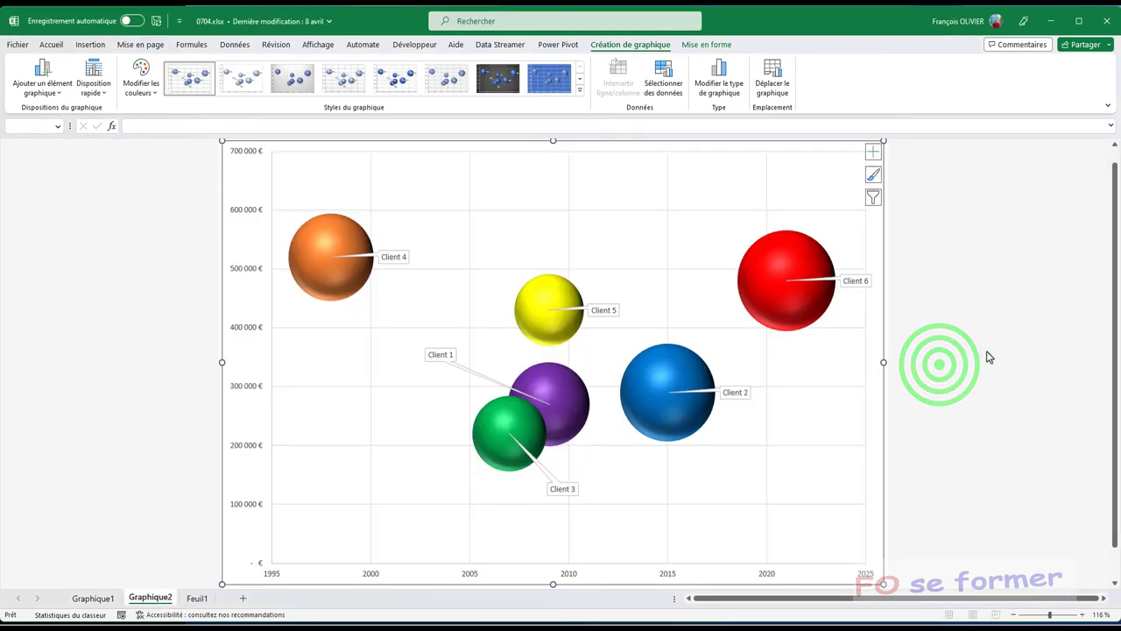
left_click(996, 346)
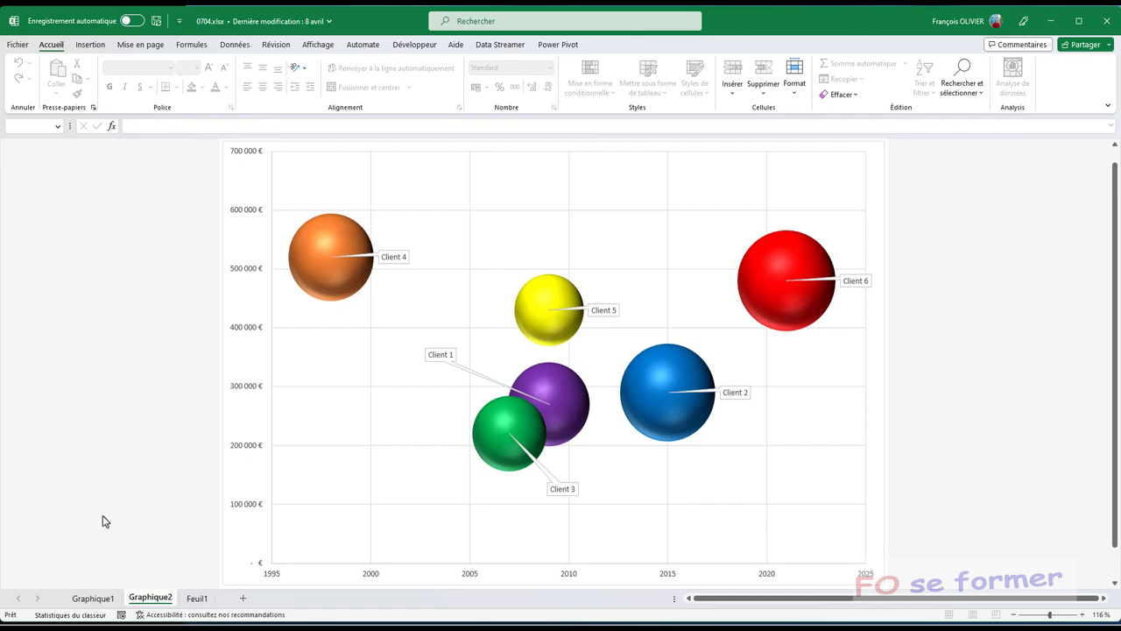
Check Graphique1, then return to Graphique2 and select its vertical value axis.
left_click(94, 598)
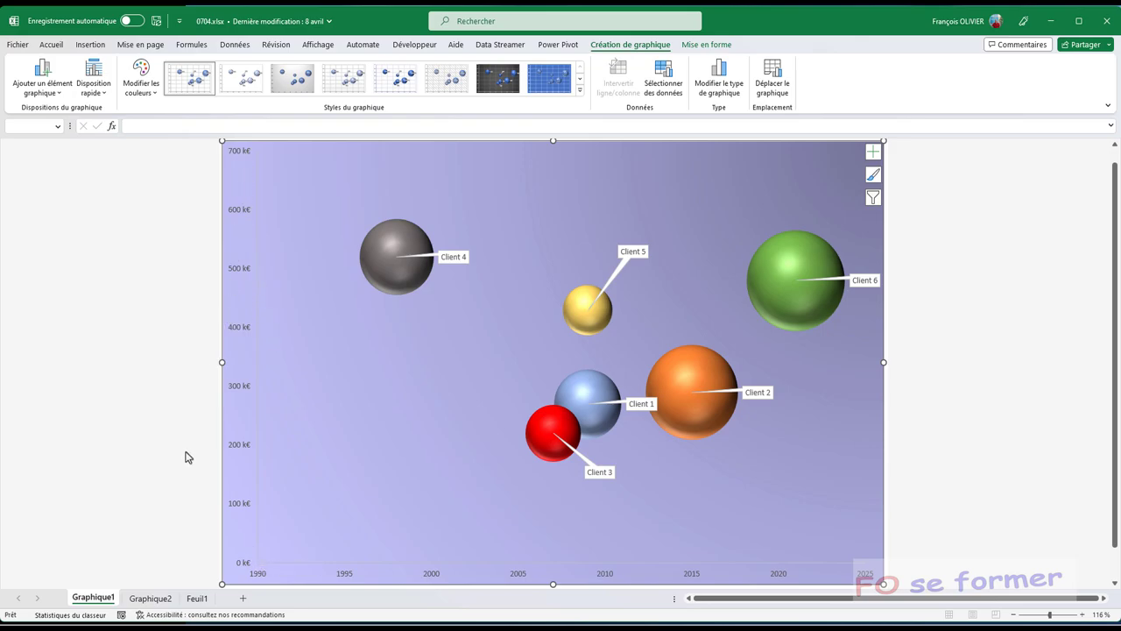
left_click(151, 598)
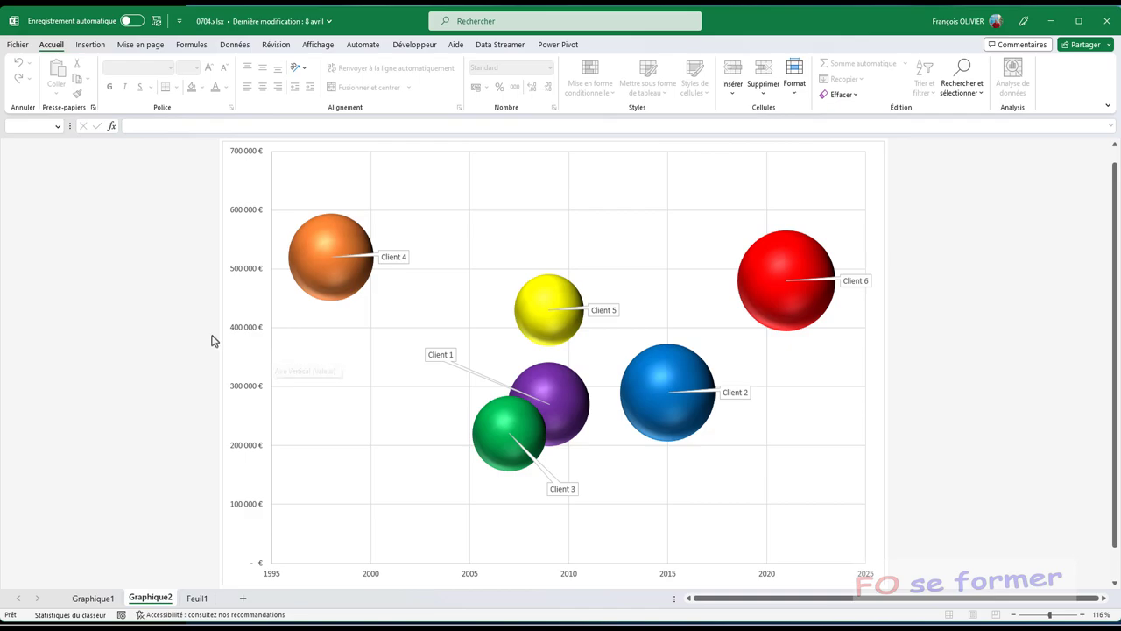
left_click(244, 328)
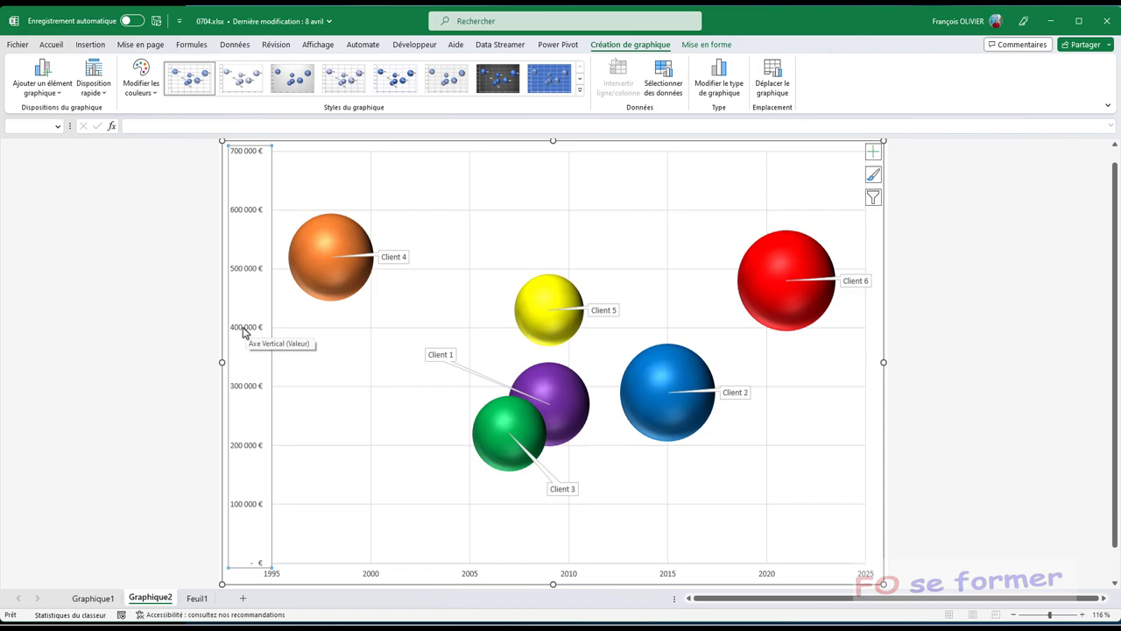
Open Format de l'axe for the vertical axis and browse its tick, label and number sections.
right_click(244, 332)
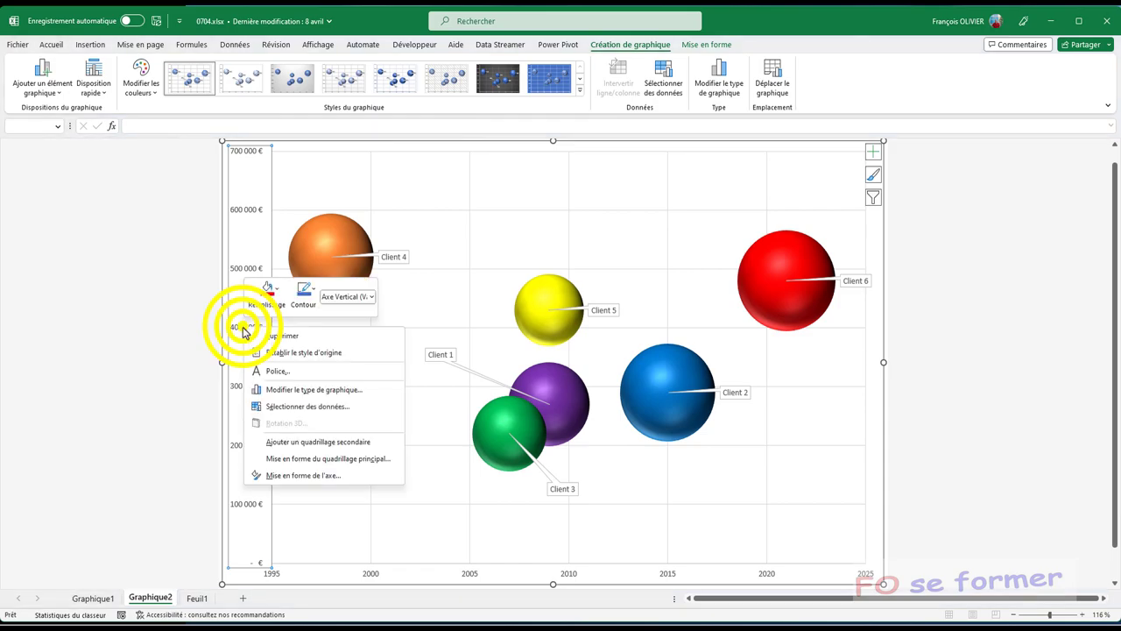
left_click(286, 475)
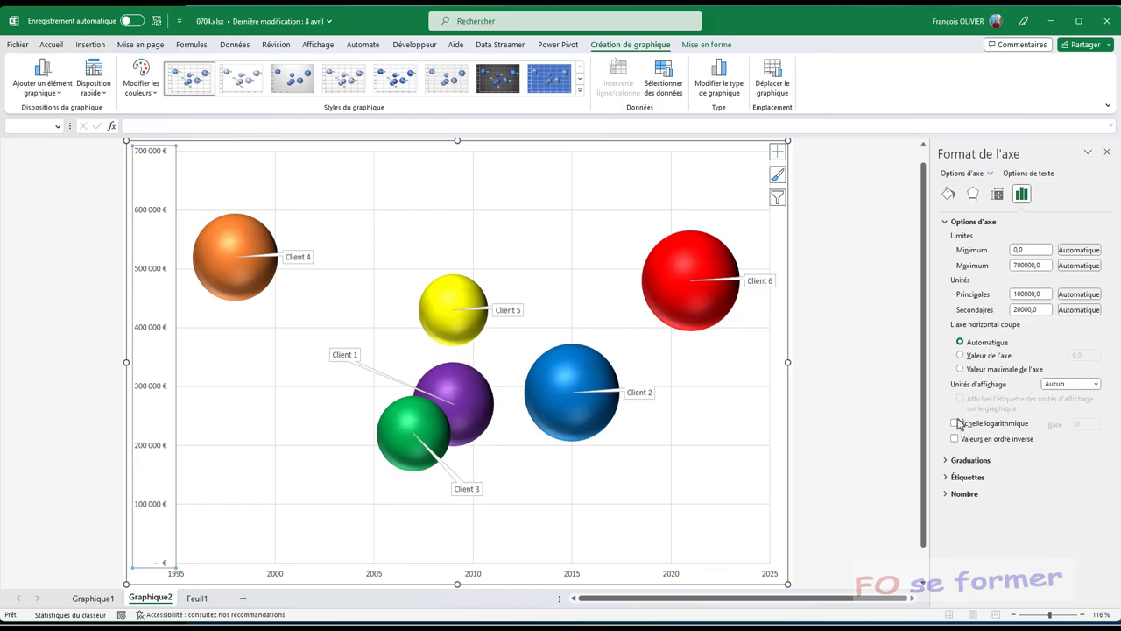
left_click(945, 222)
left_click(942, 239)
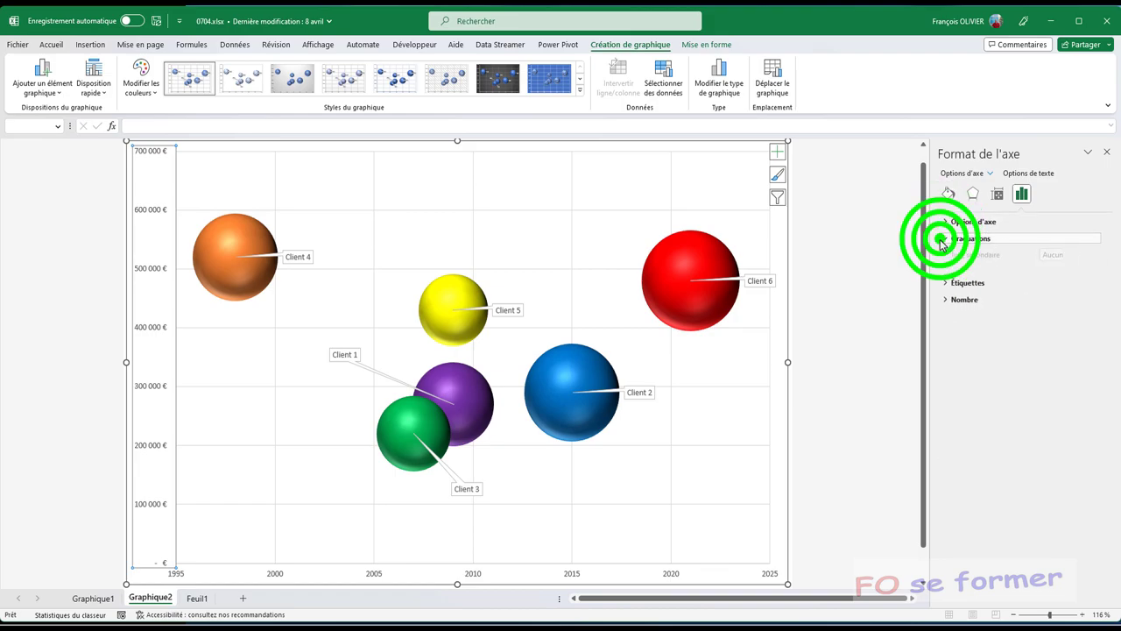
left_click(941, 239)
left_click(945, 255)
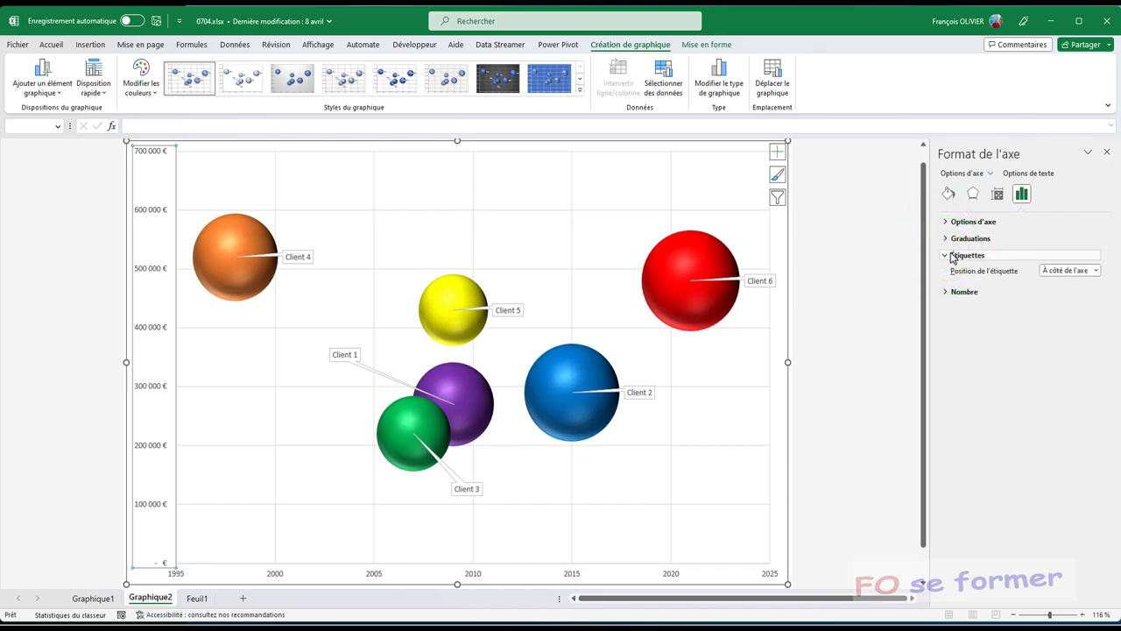
left_click(950, 255)
left_click(947, 273)
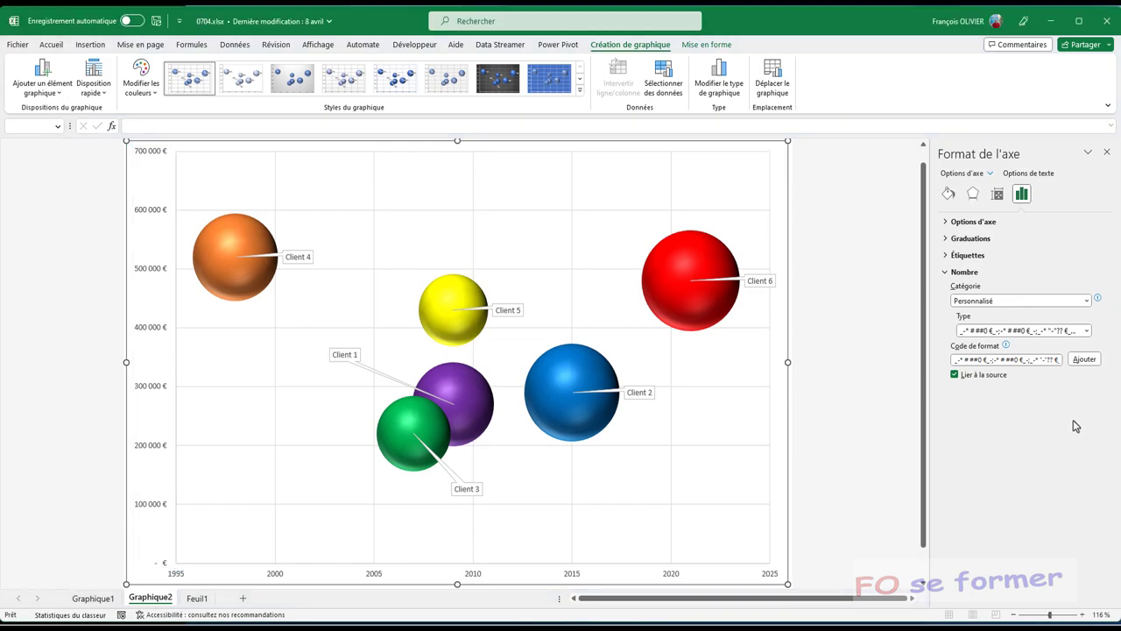
Set the vertical axis display units to Milliers so it reads up to 700 €.
left_click(946, 223)
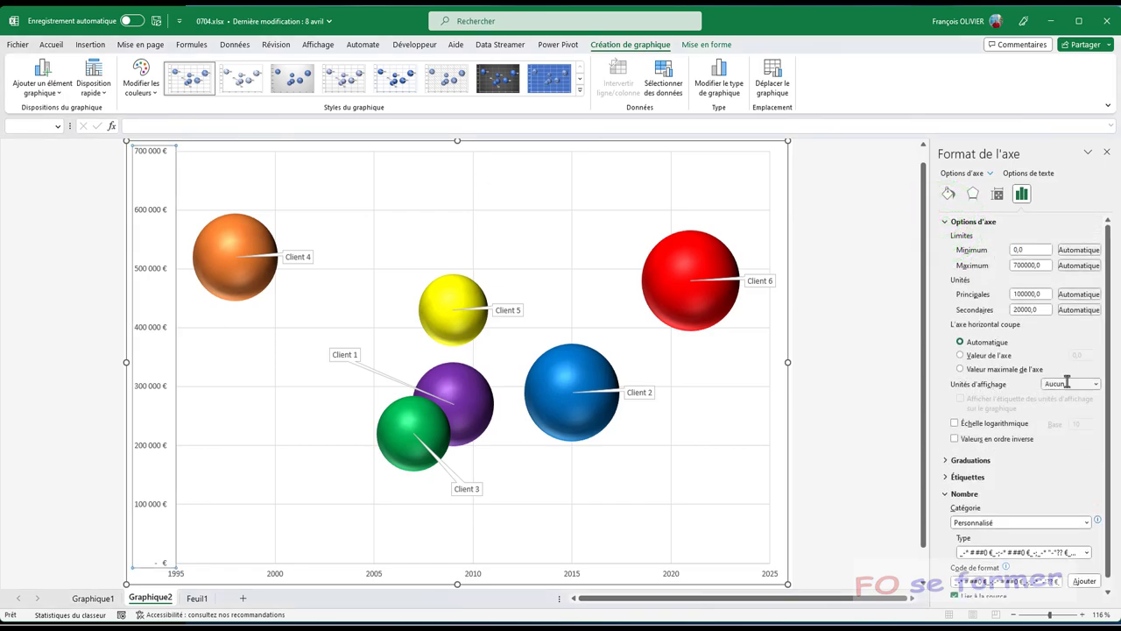
left_click(1098, 385)
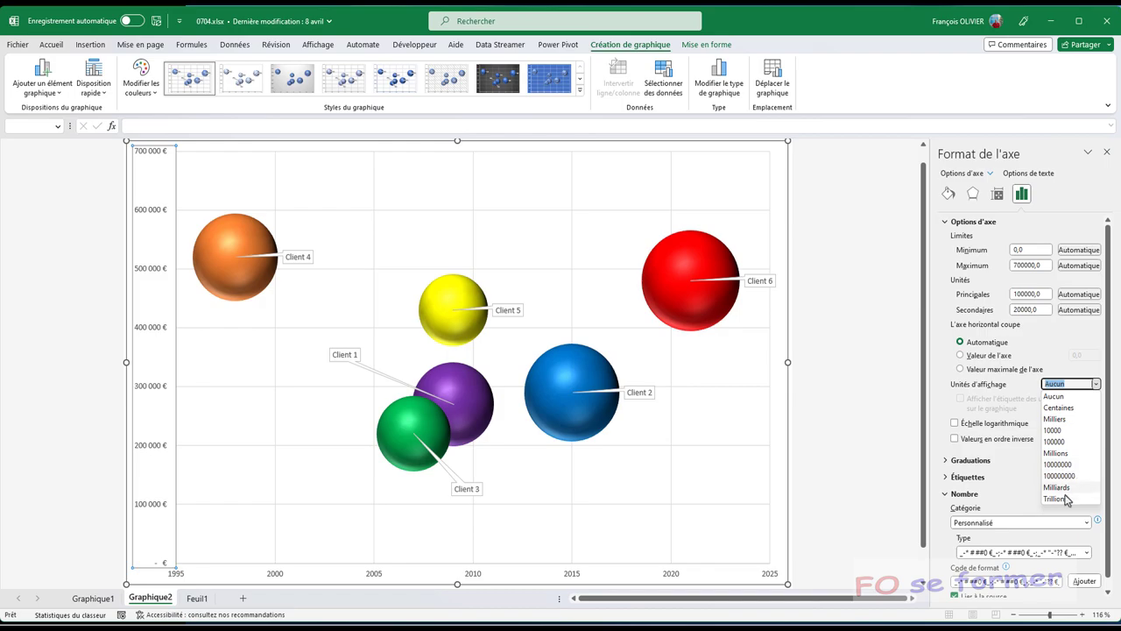
left_click(1064, 421)
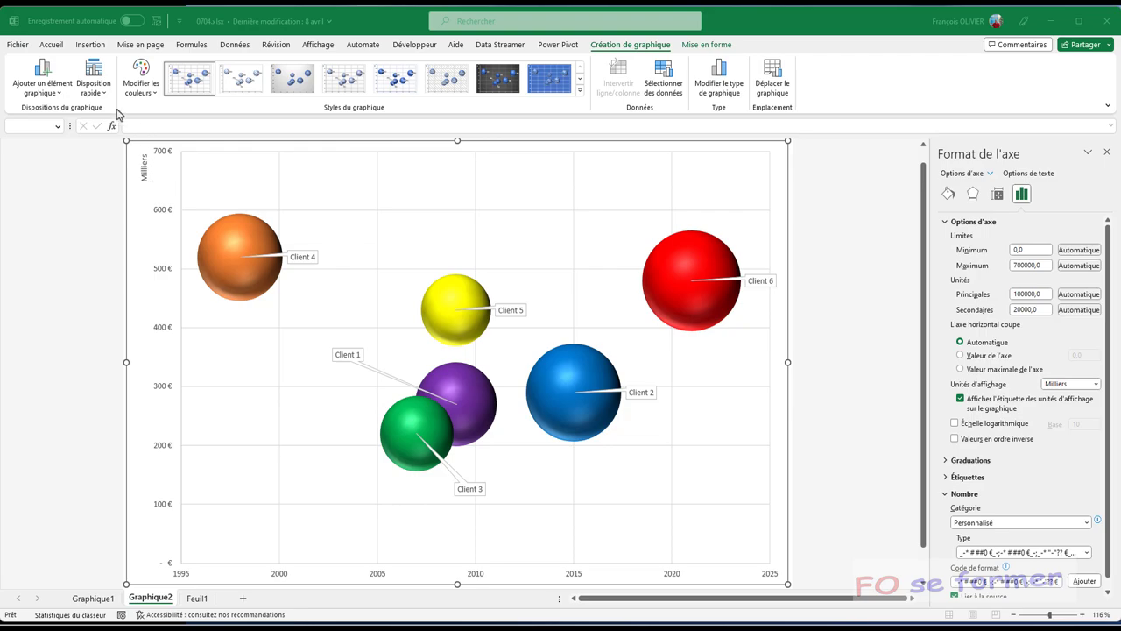
left_click(140, 197)
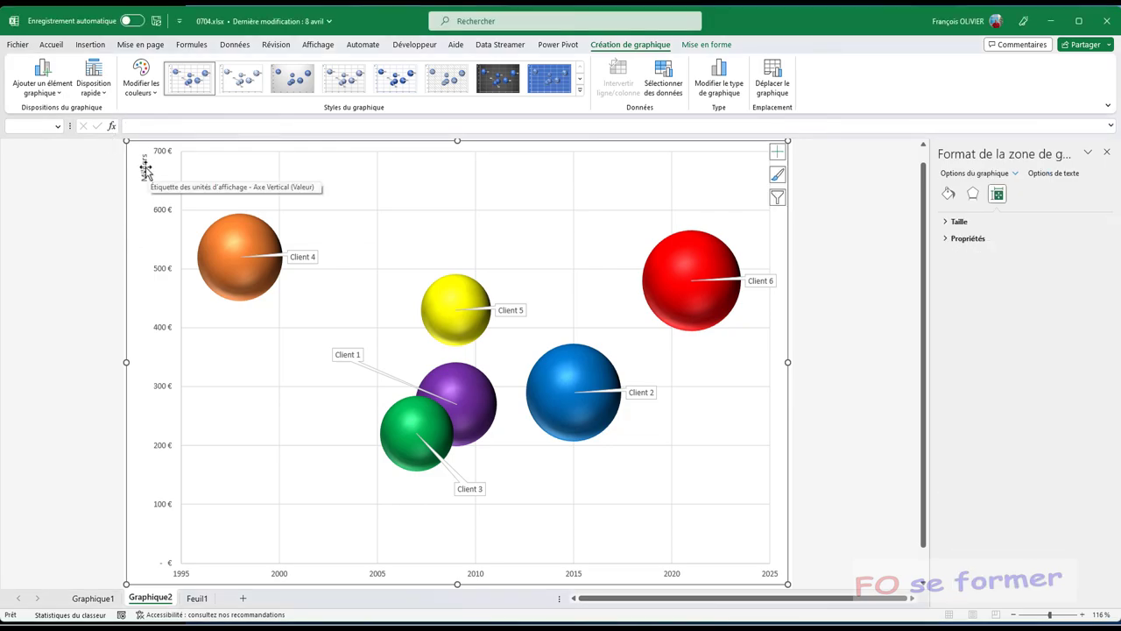
Delete the Milliers units label and reopen the vertical axis number settings.
left_click(146, 165)
key("Delete")
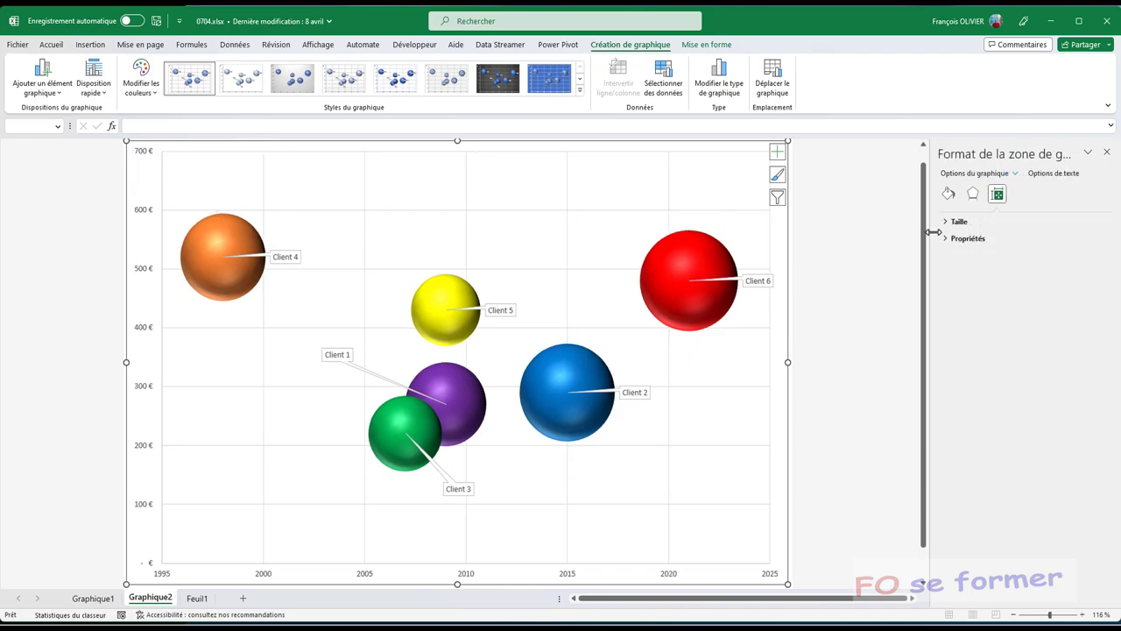
left_click(143, 266)
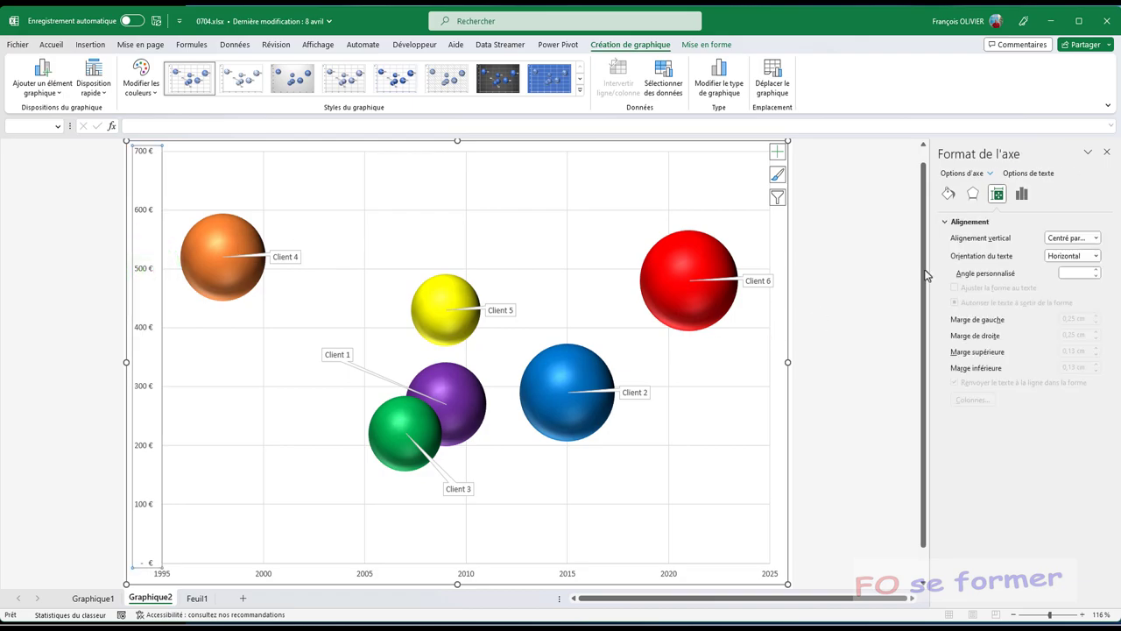
left_click(1021, 194)
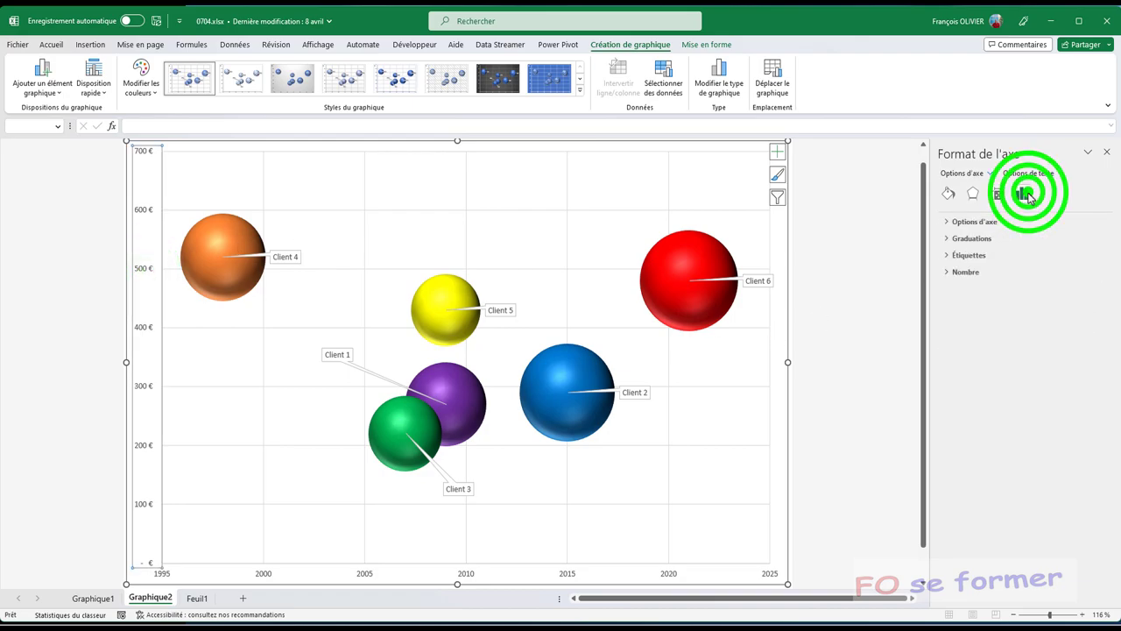
left_click(943, 272)
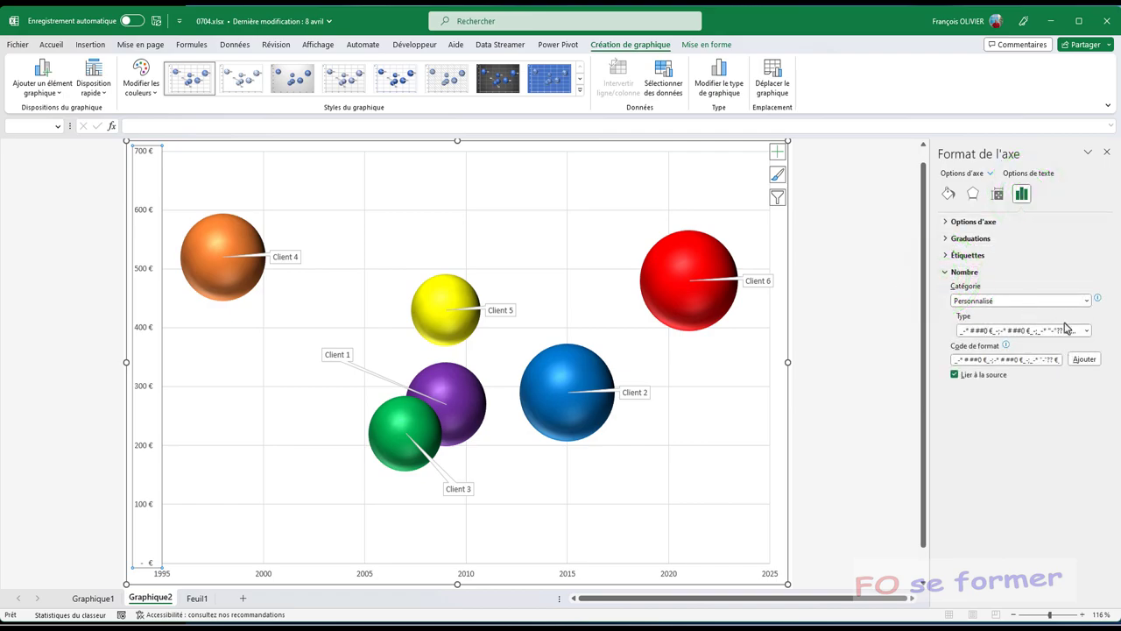
Apply the custom axis number format '### K€' so labels read 100 K€ to 700 K€.
left_click(1086, 332)
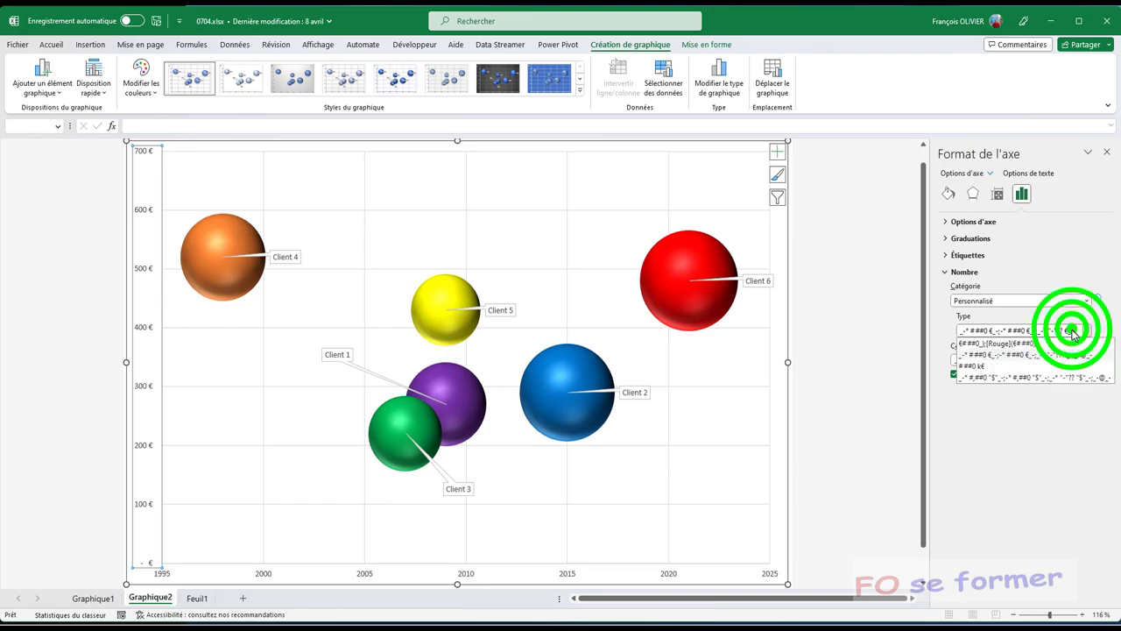
left_click(955, 359)
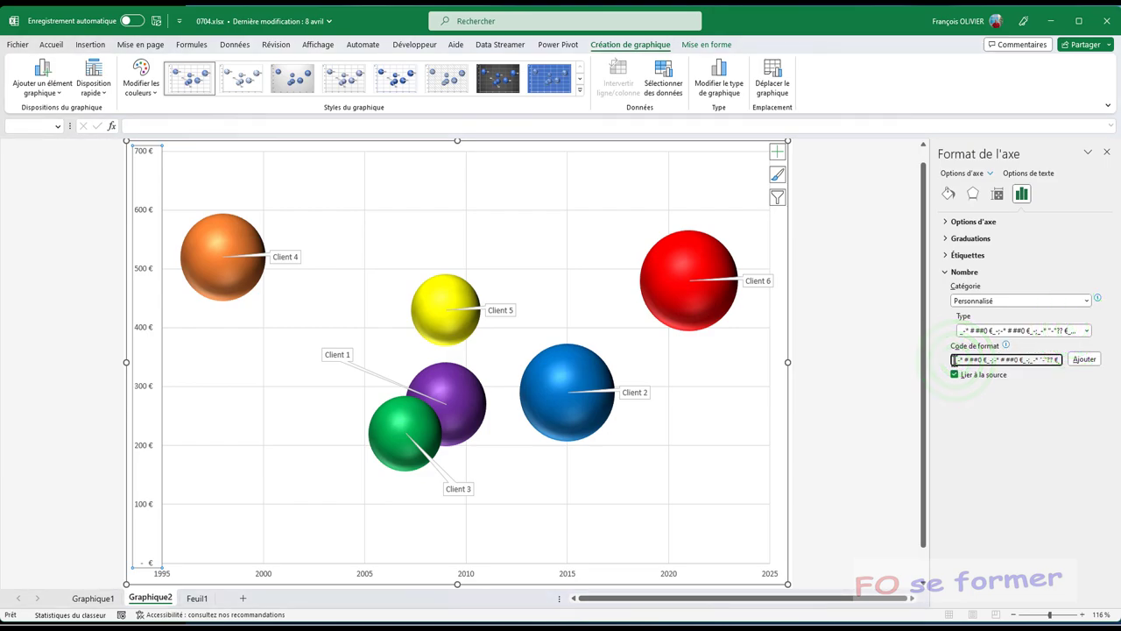
double_click(955, 359)
key("BackSpace")
type("# k")
type("€")
left_click(1086, 360)
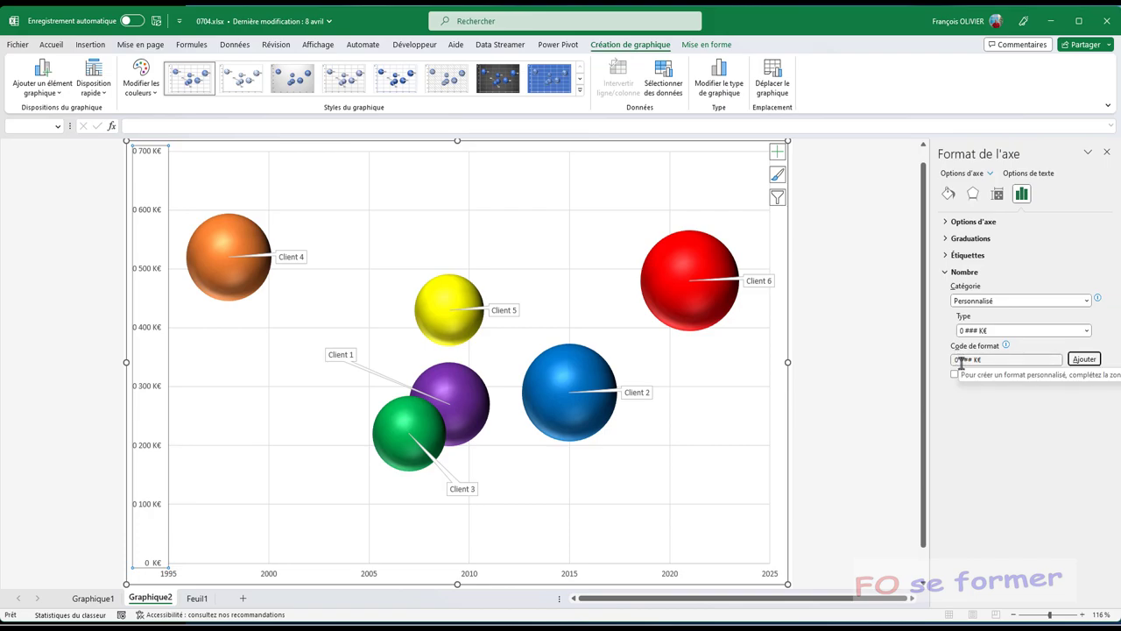
left_click(959, 360)
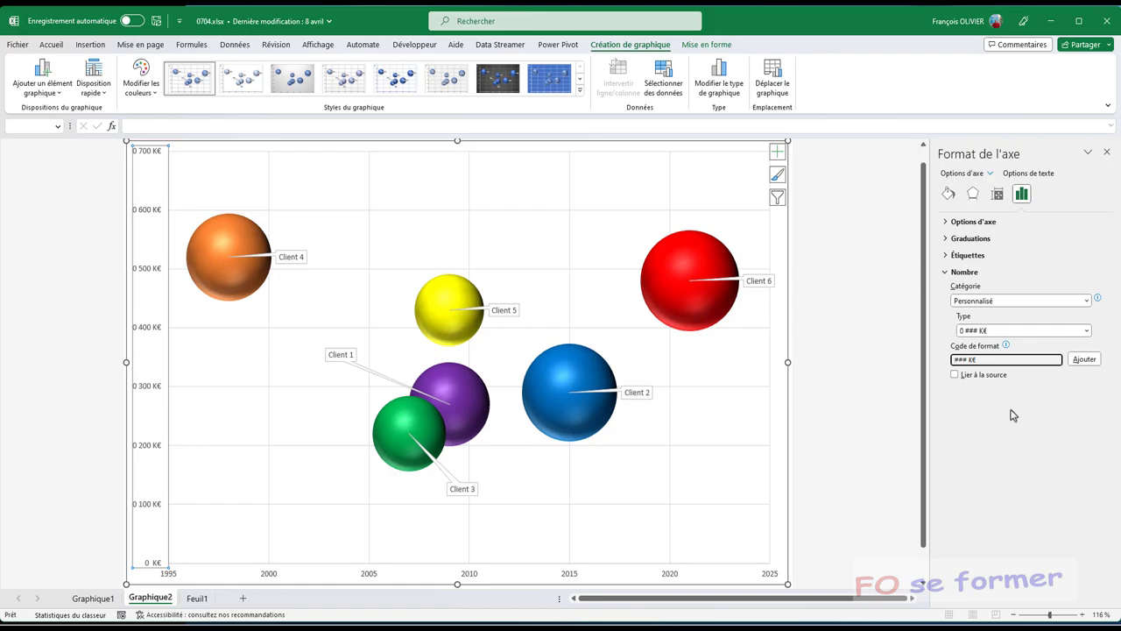
left_click(1084, 360)
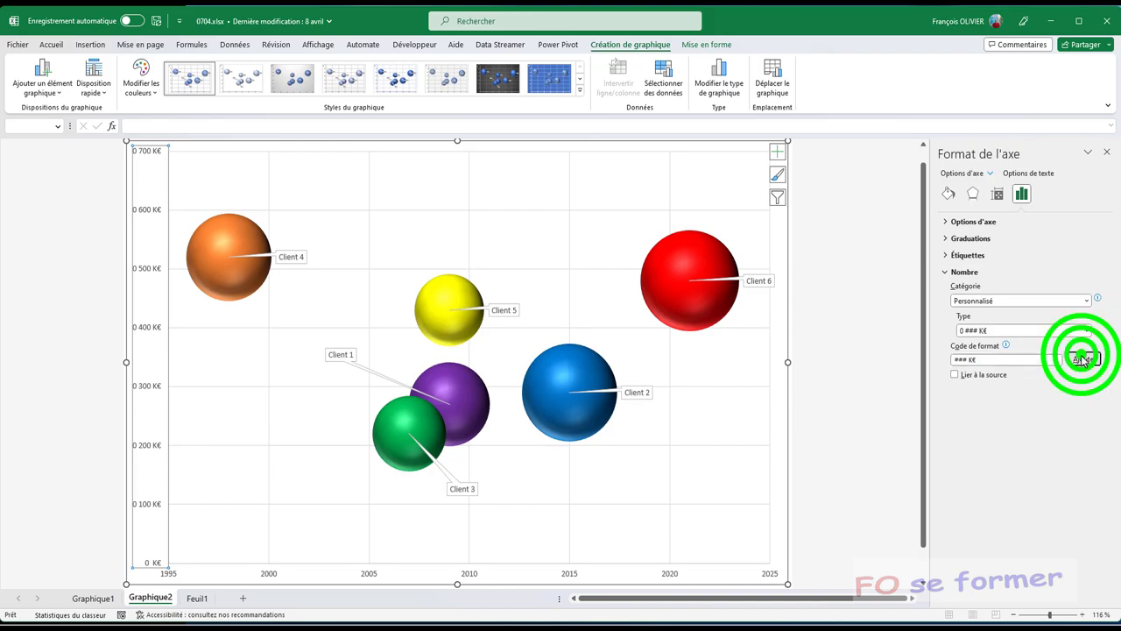
left_click(1058, 424)
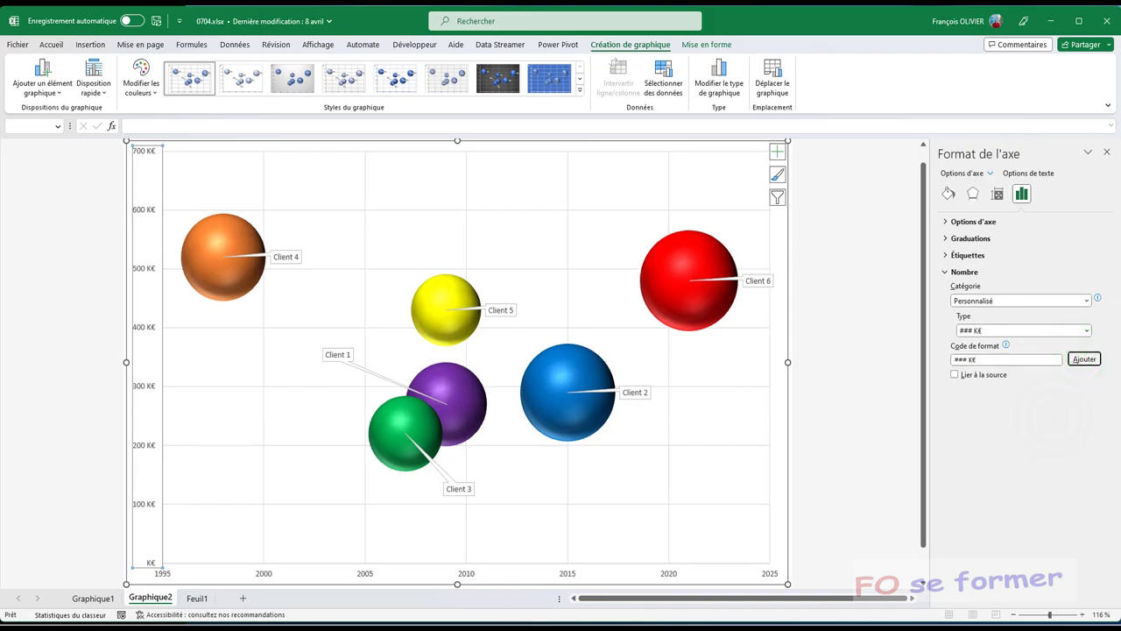
left_click(1110, 154)
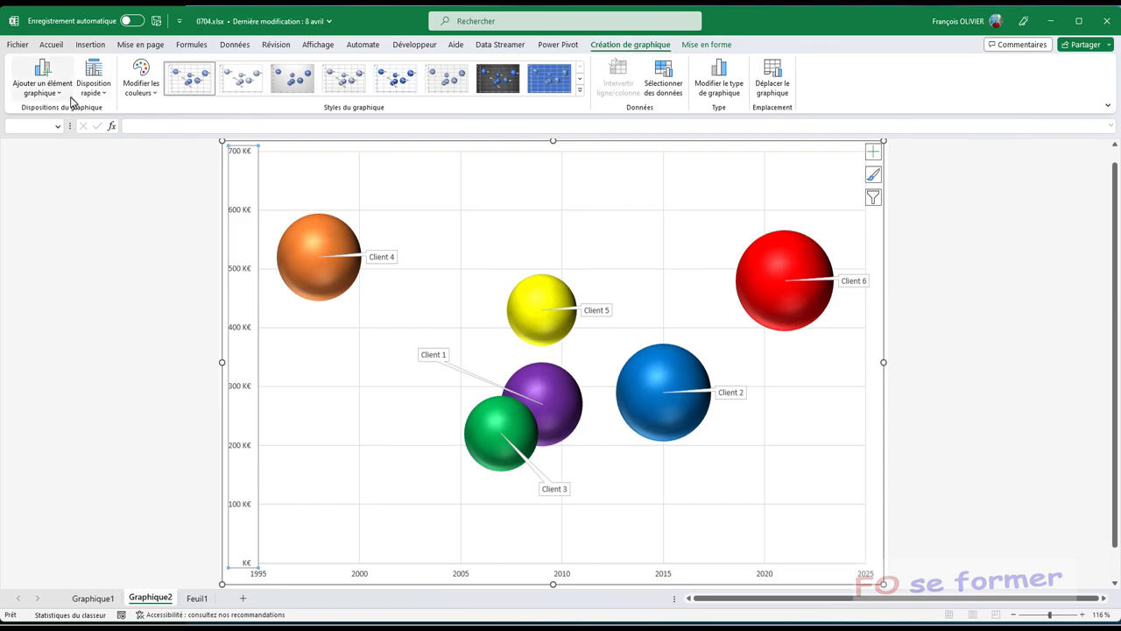
Turn off the horizontal and vertical major gridlines, then select the whole chart area.
left_click(37, 88)
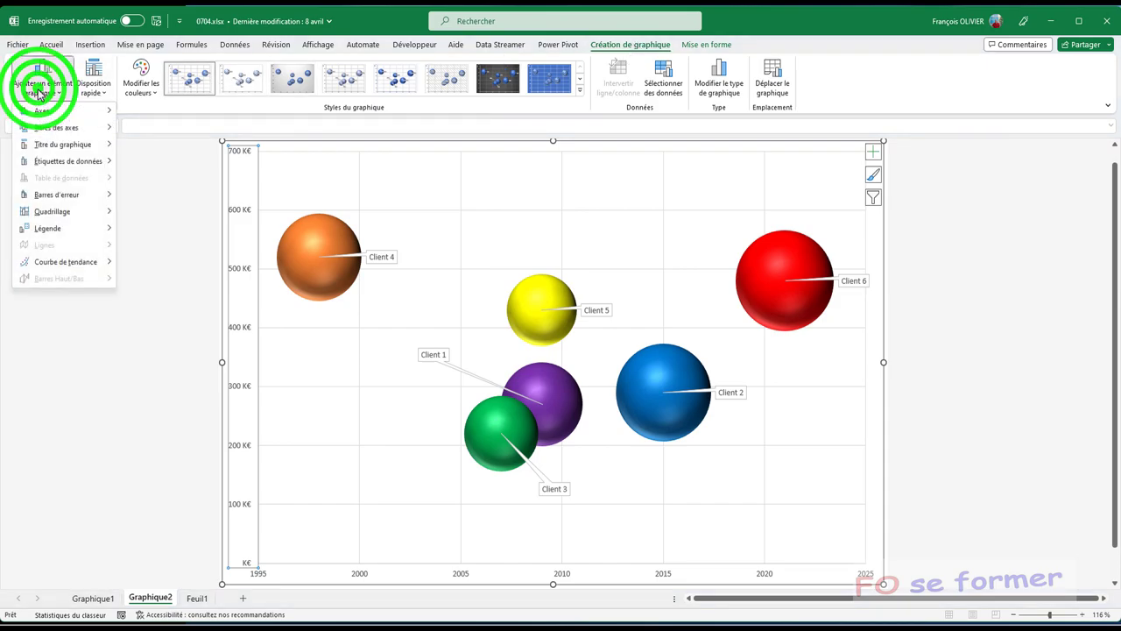
mouse_move(70, 214)
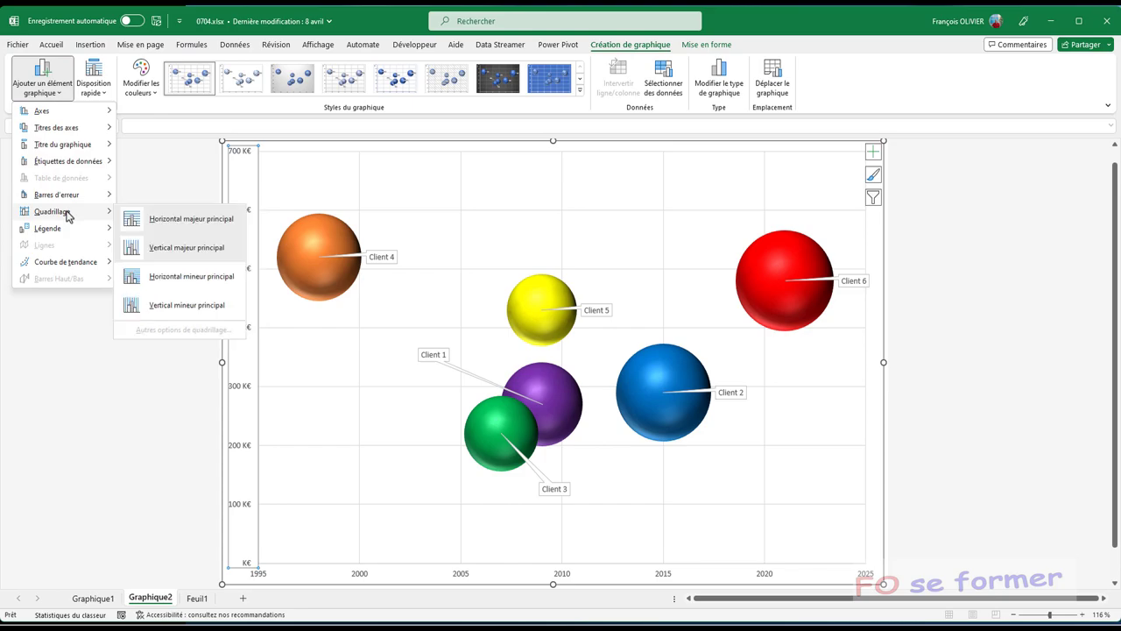
left_click(150, 218)
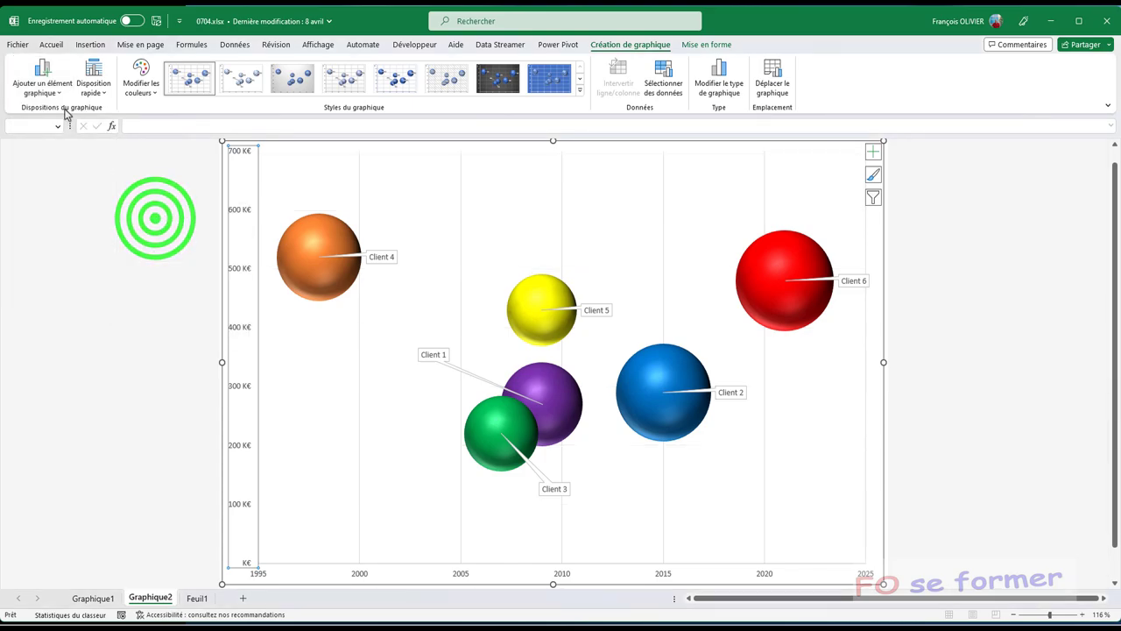
left_click(55, 83)
mouse_move(78, 202)
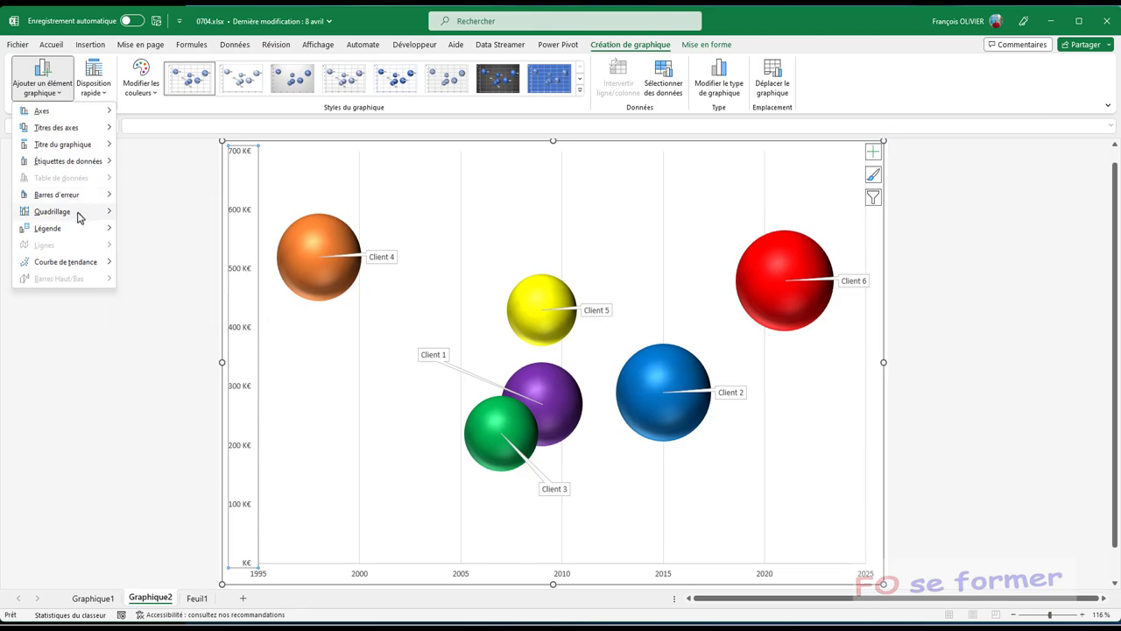
left_click(176, 254)
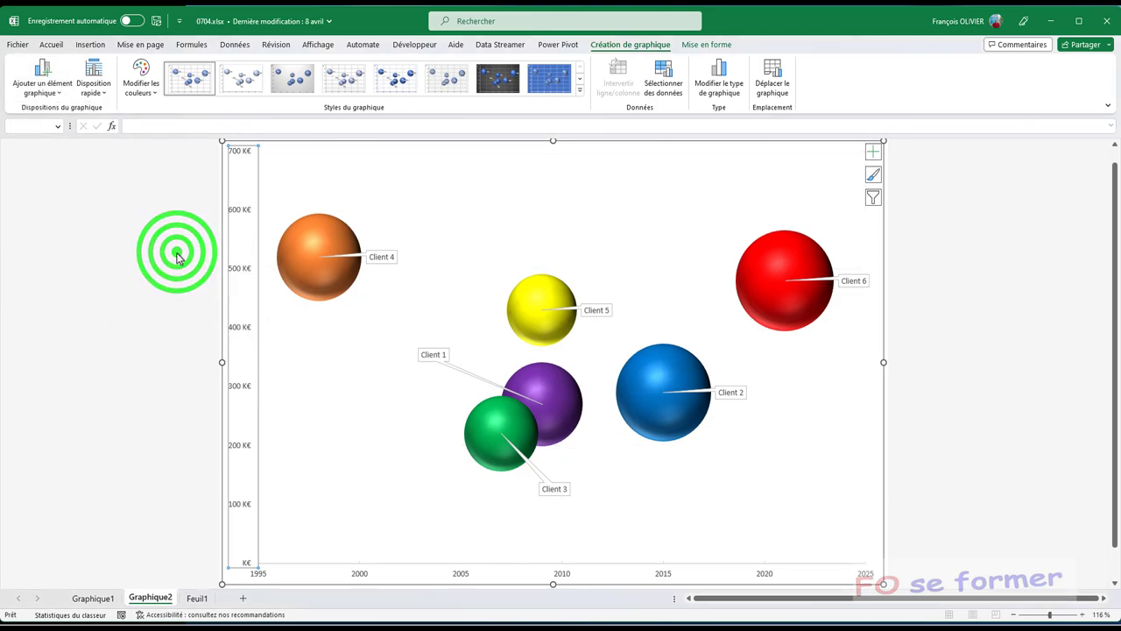
left_click(449, 143)
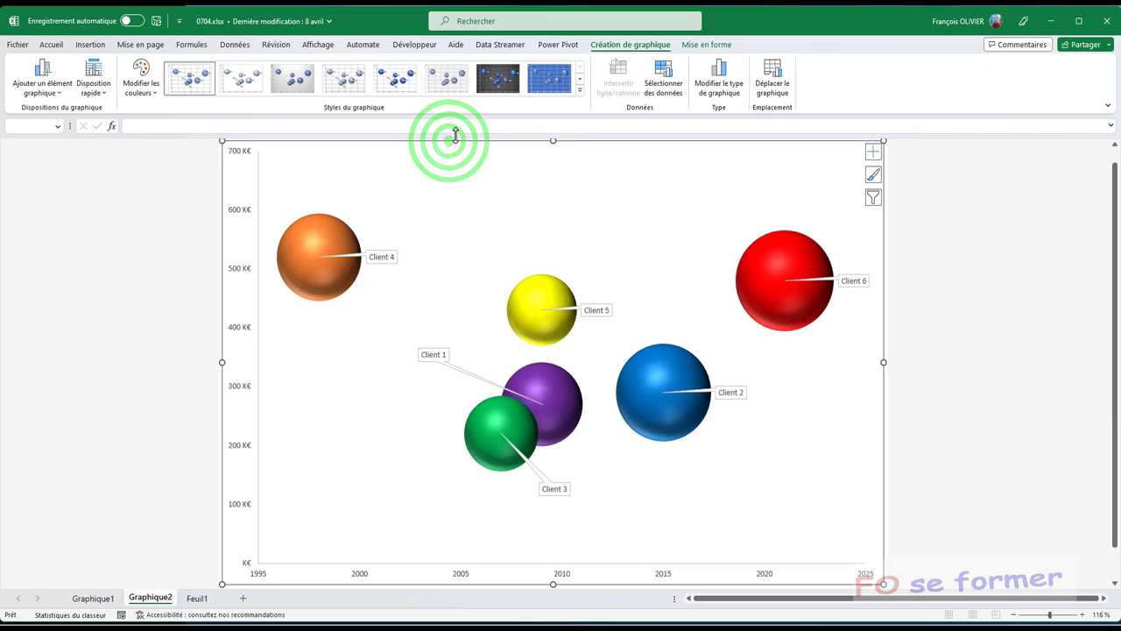
left_click(701, 44)
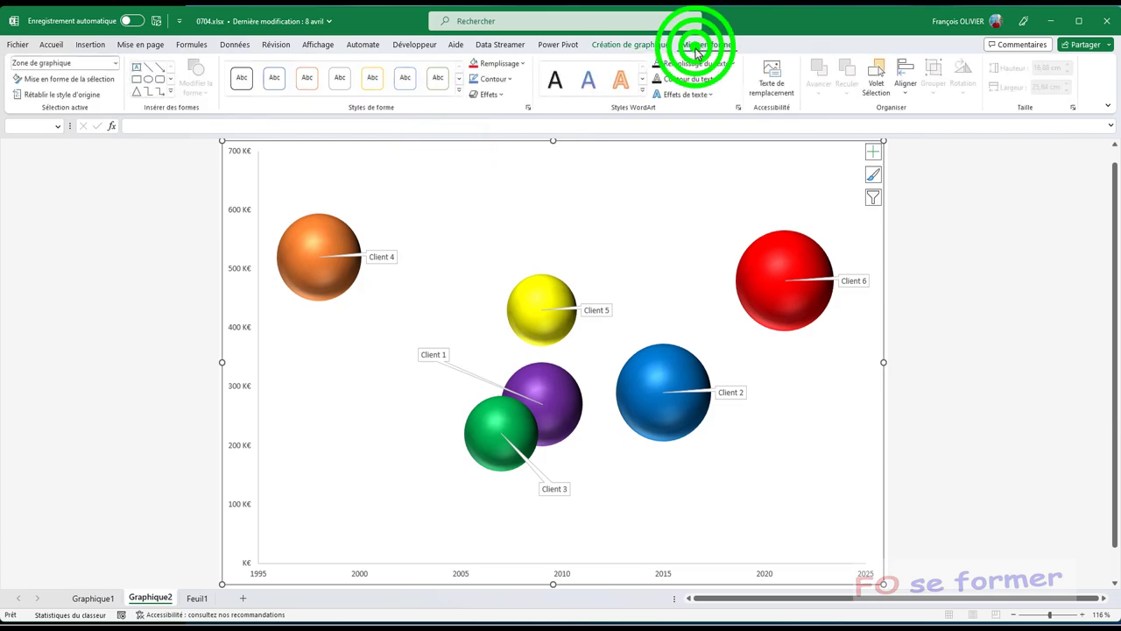
Give the chart area a light-blue shape style and a light gradient fill.
left_click(460, 91)
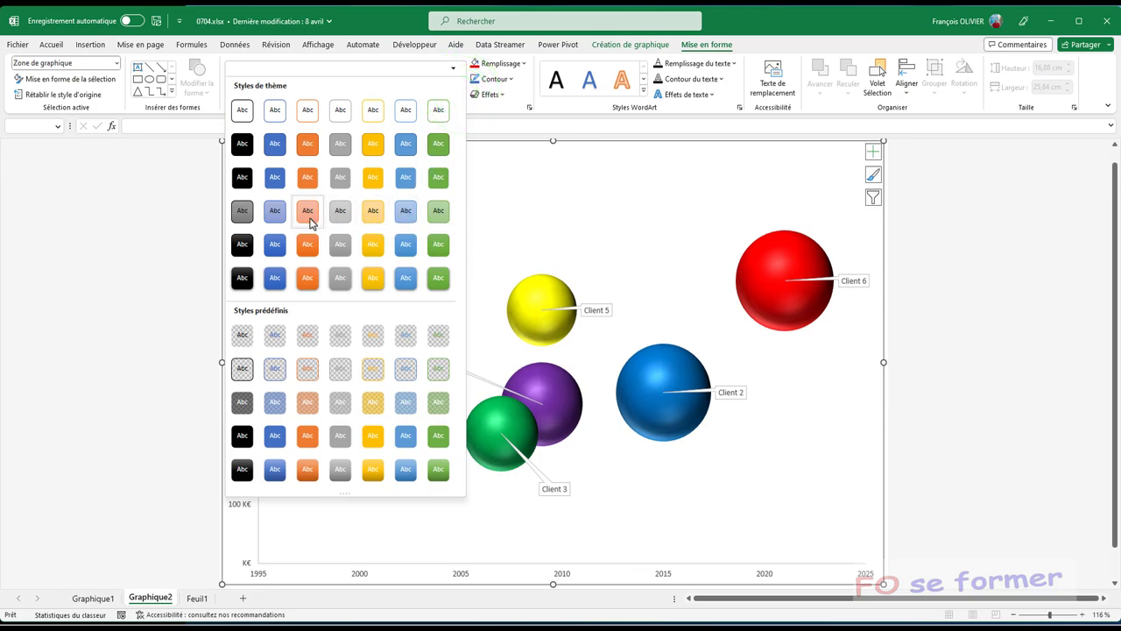
left_click(405, 210)
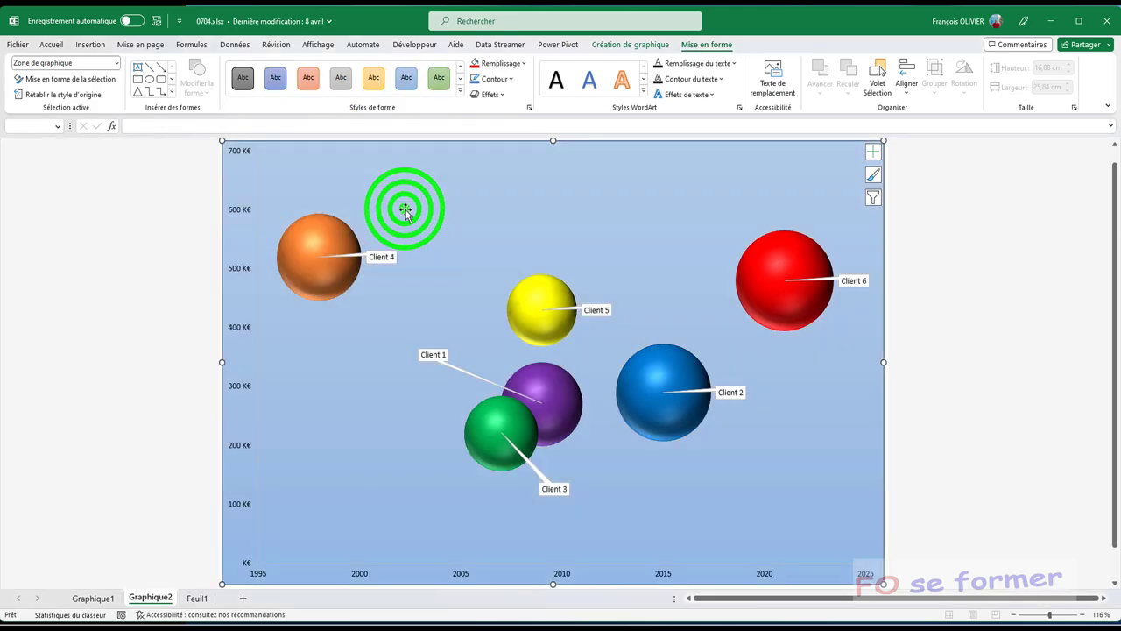
left_click(518, 66)
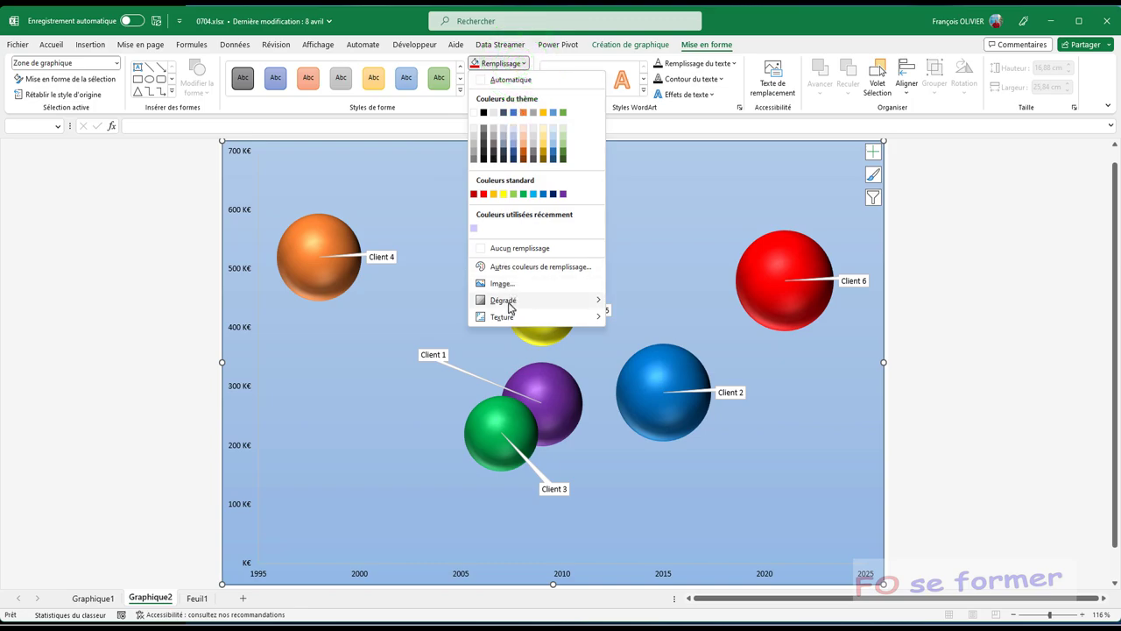
mouse_move(511, 307)
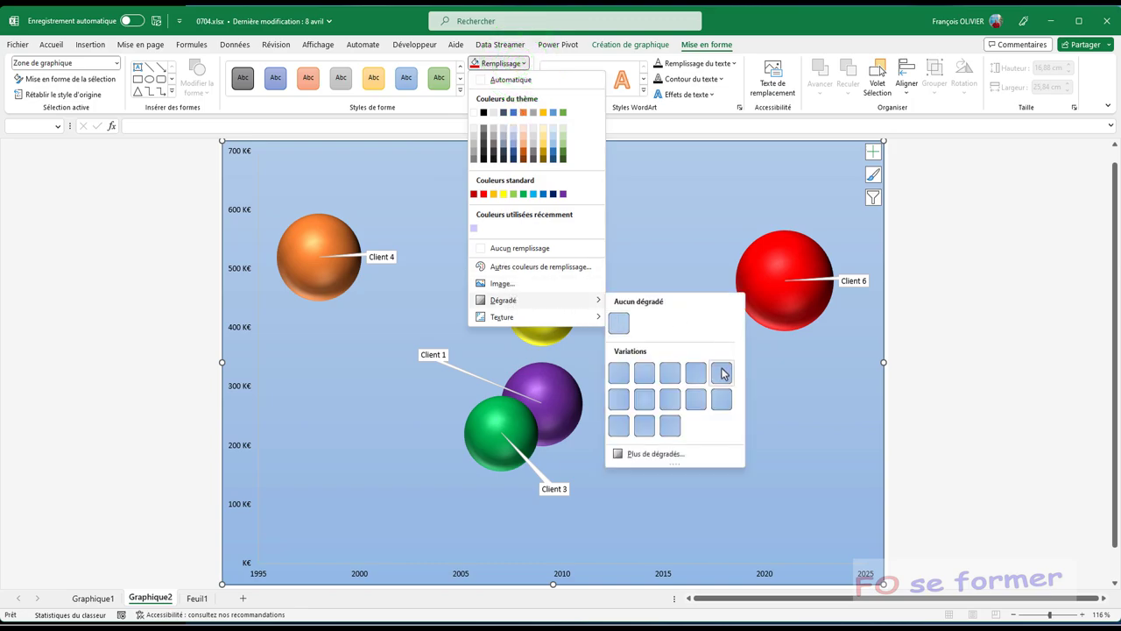
left_click(722, 374)
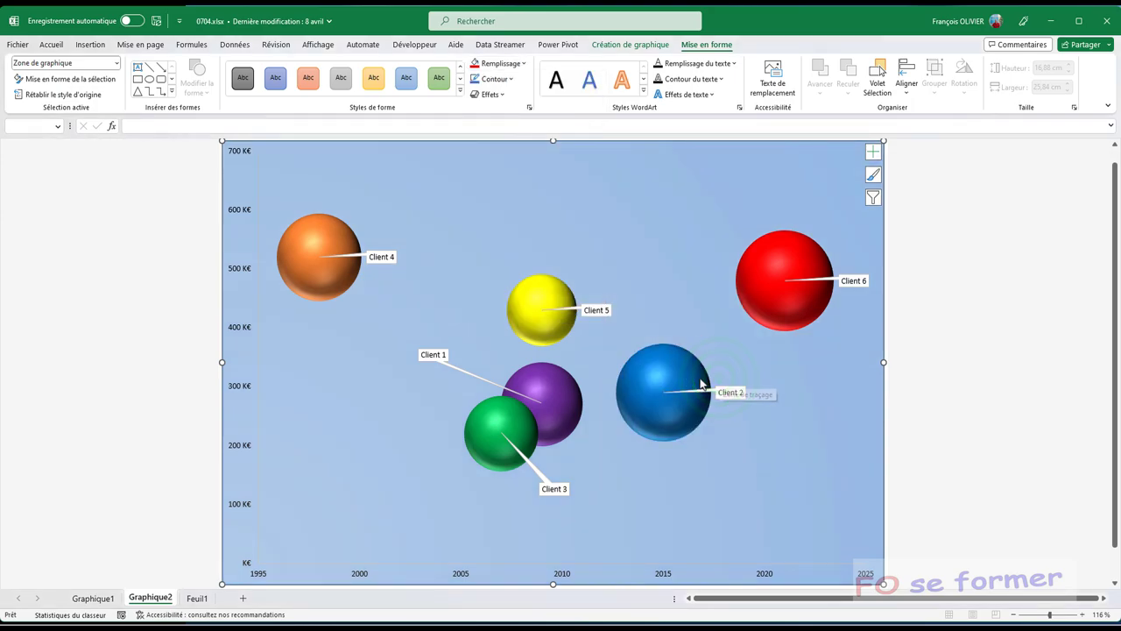
left_click(107, 600)
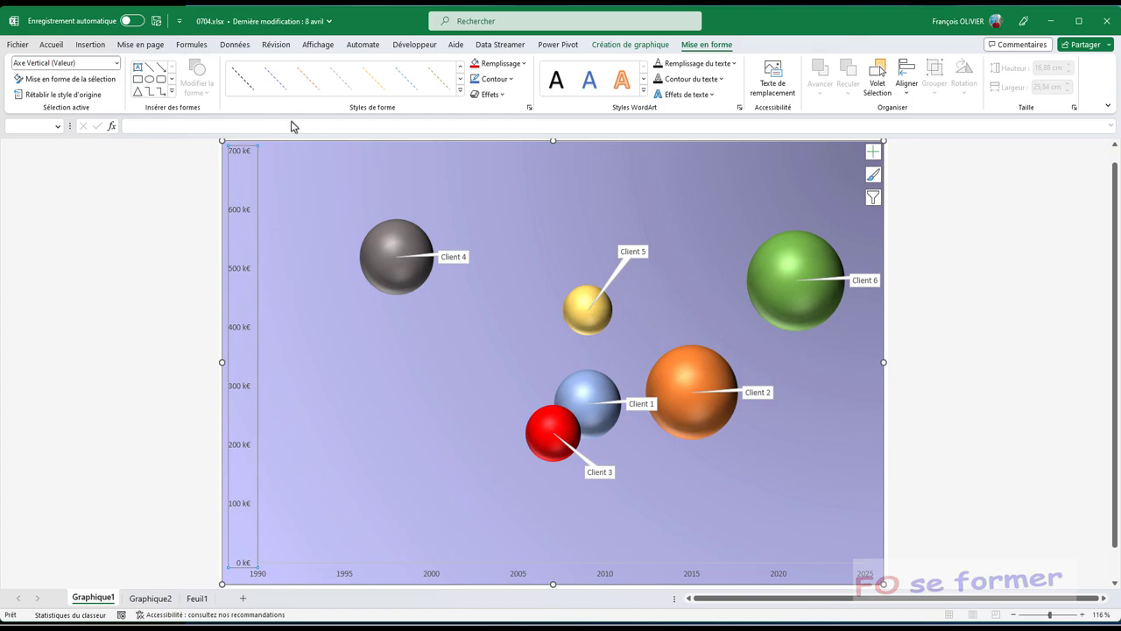
left_click(326, 375)
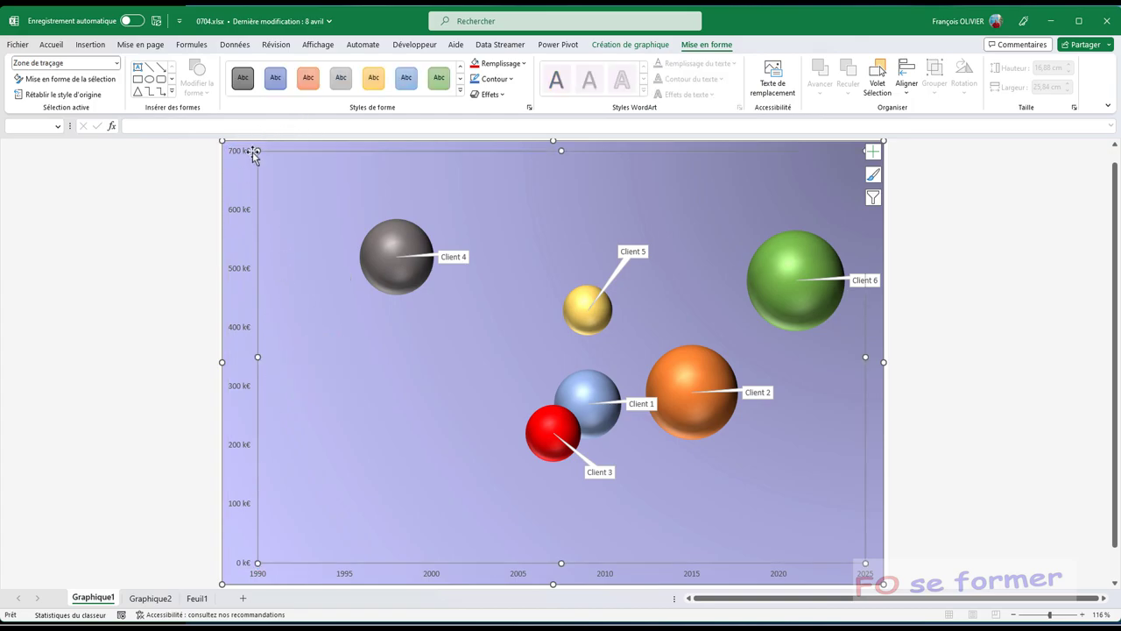
left_click(272, 312)
left_click(151, 599)
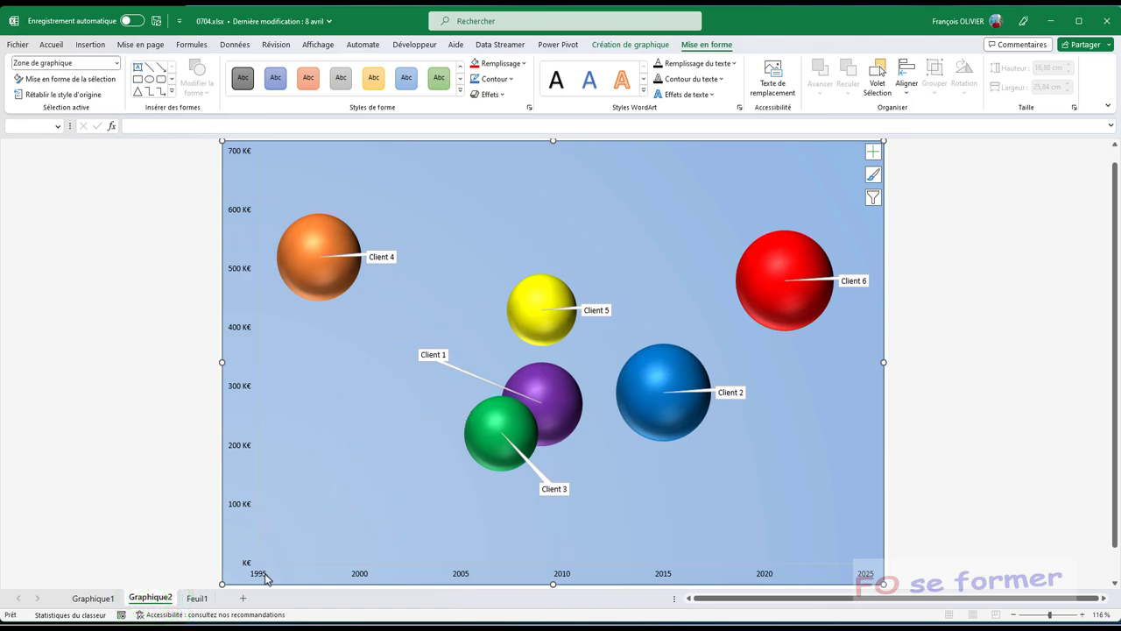
left_click(93, 599)
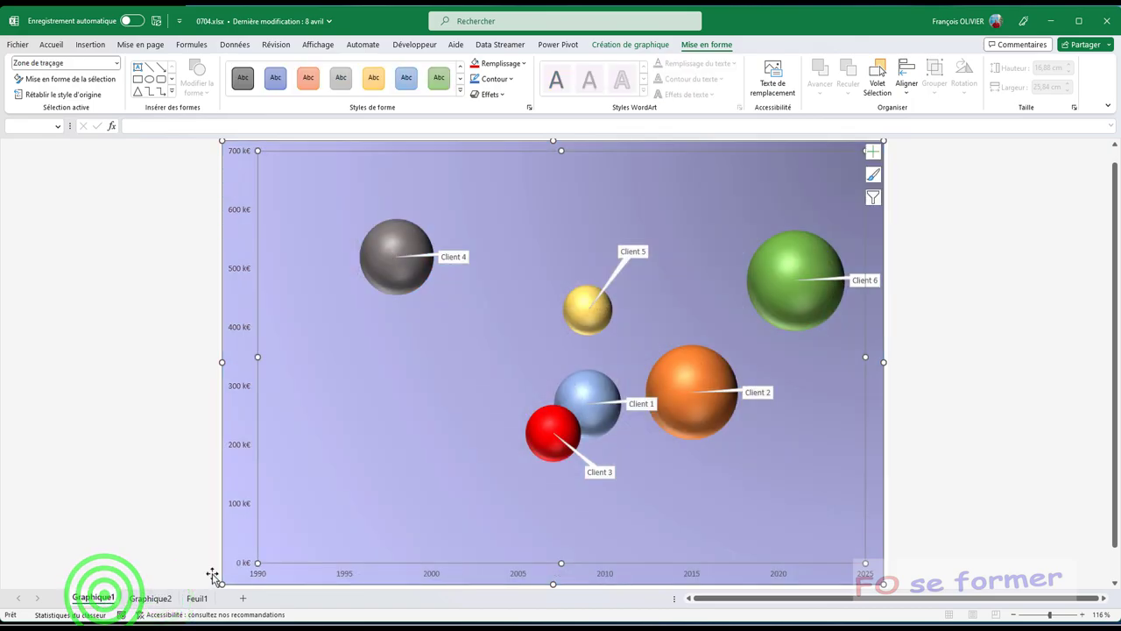
left_click(151, 598)
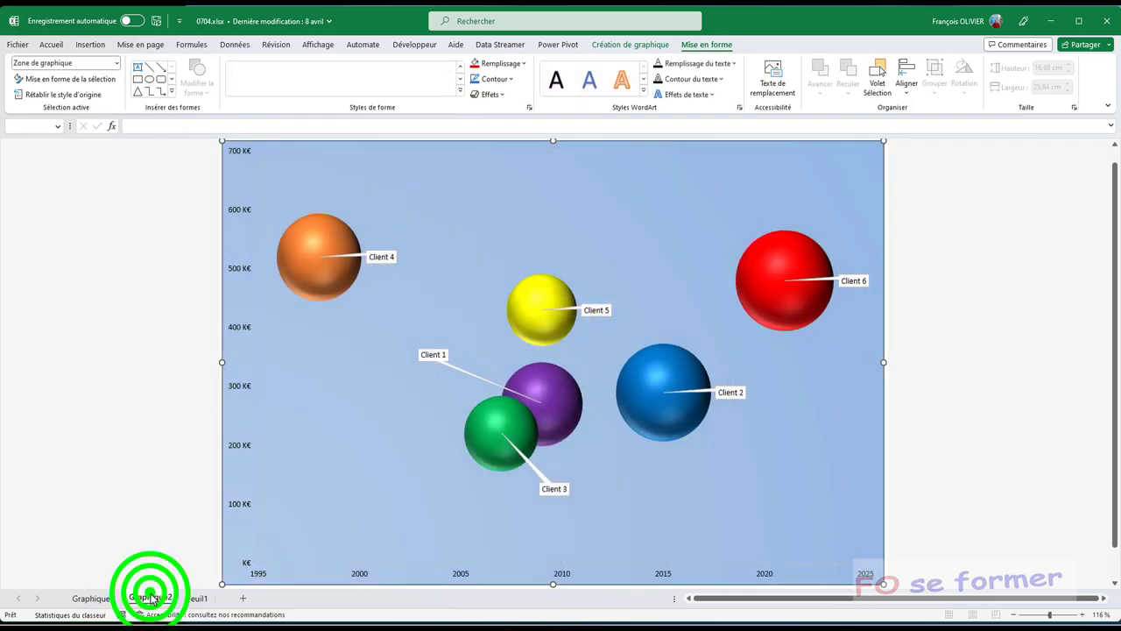
left_click(919, 378)
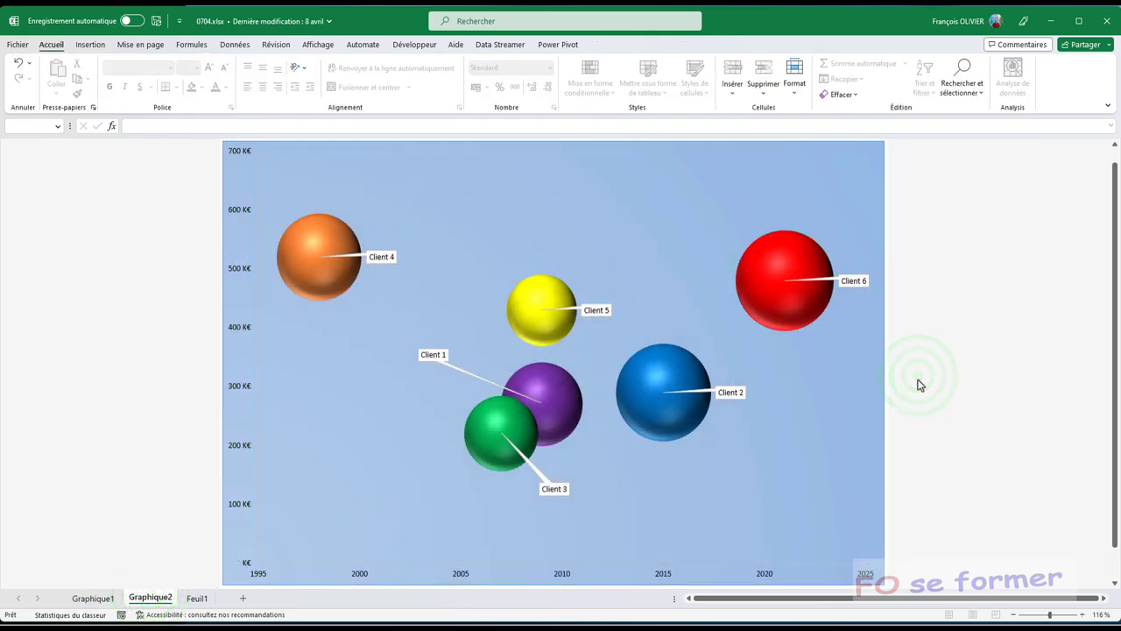
View Graphique2 in full-screen mode from Ribbon Display Options, then exit with Esc.
left_click(1108, 105)
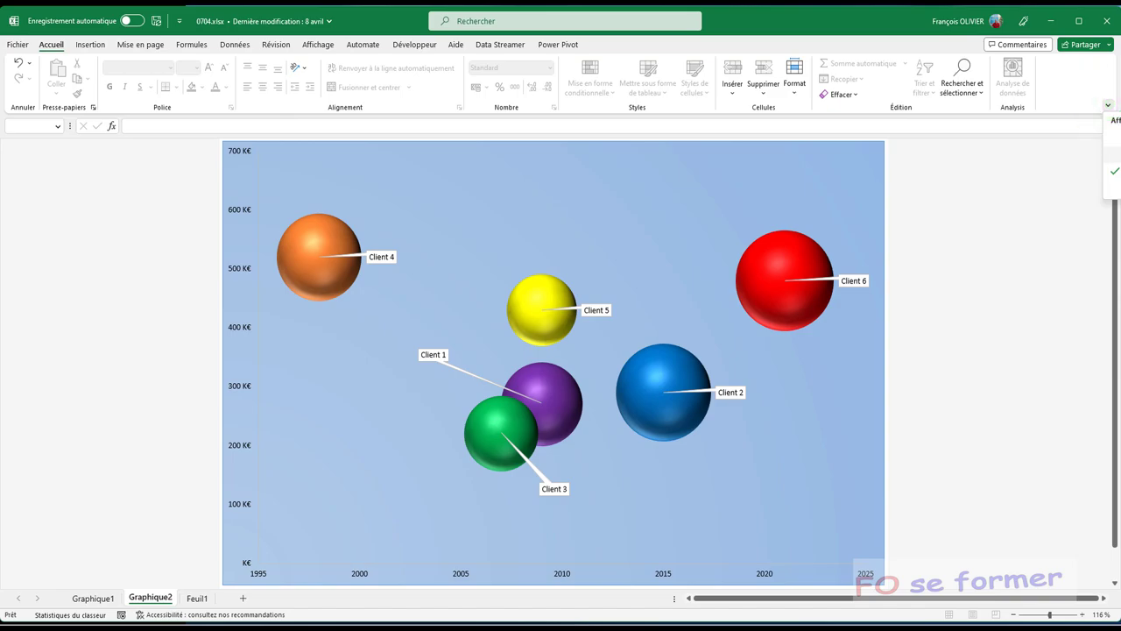
left_click(1113, 139)
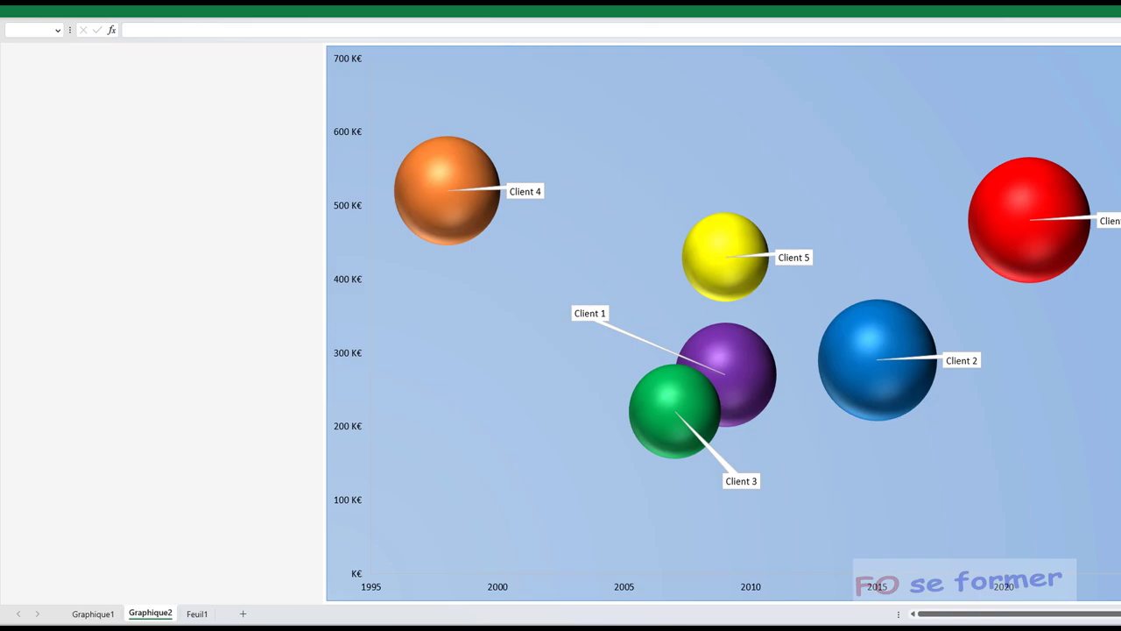
key("Escape")
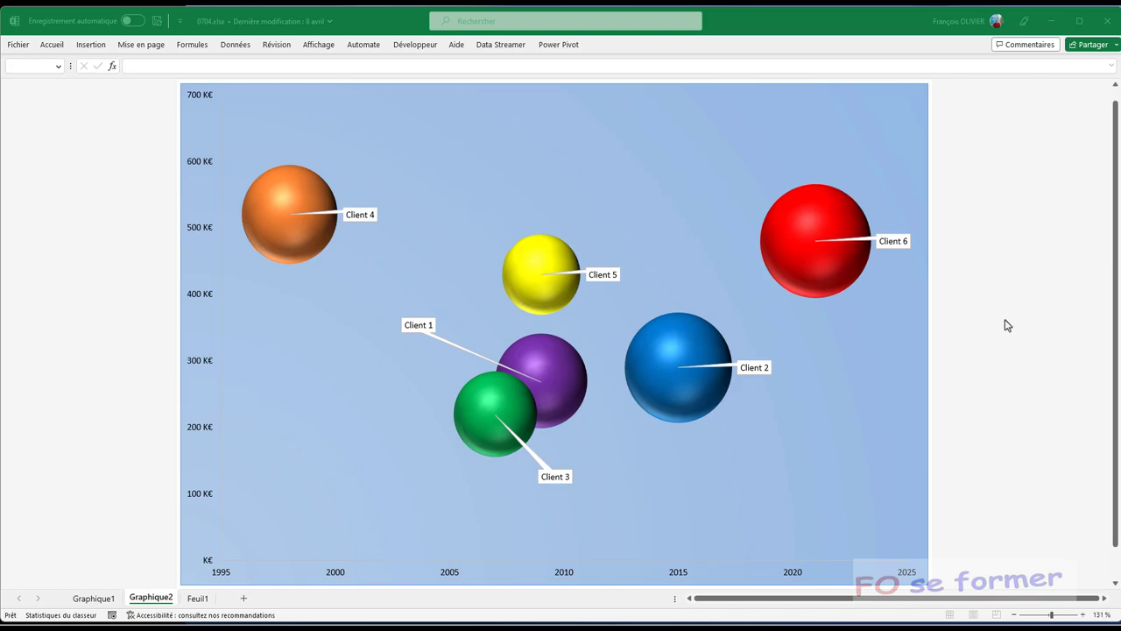
left_click(193, 599)
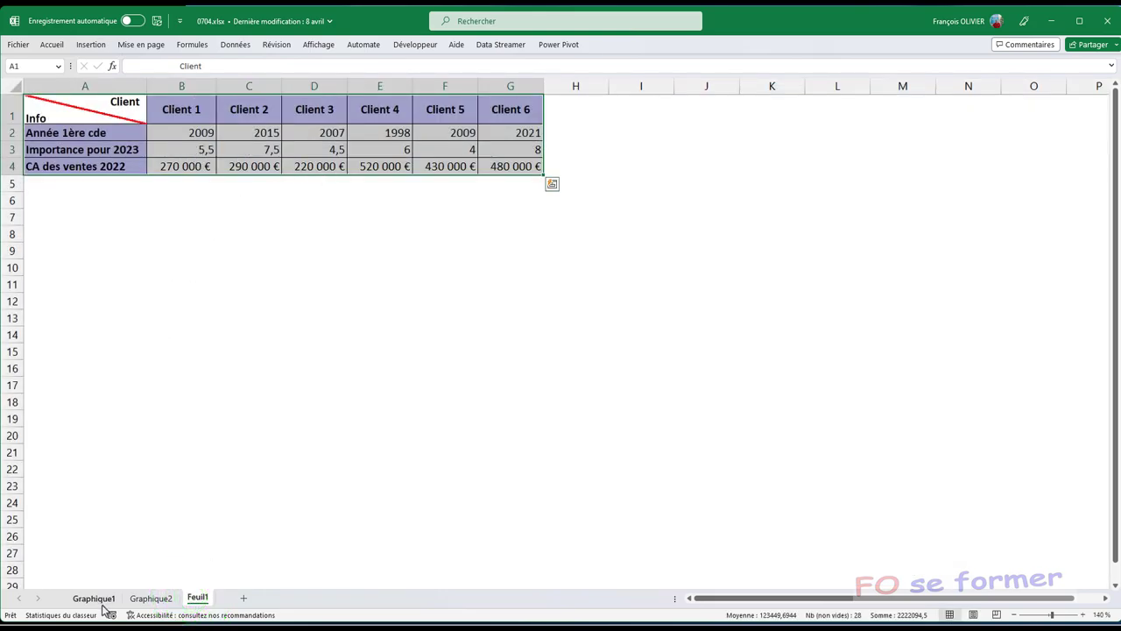
left_click(157, 598)
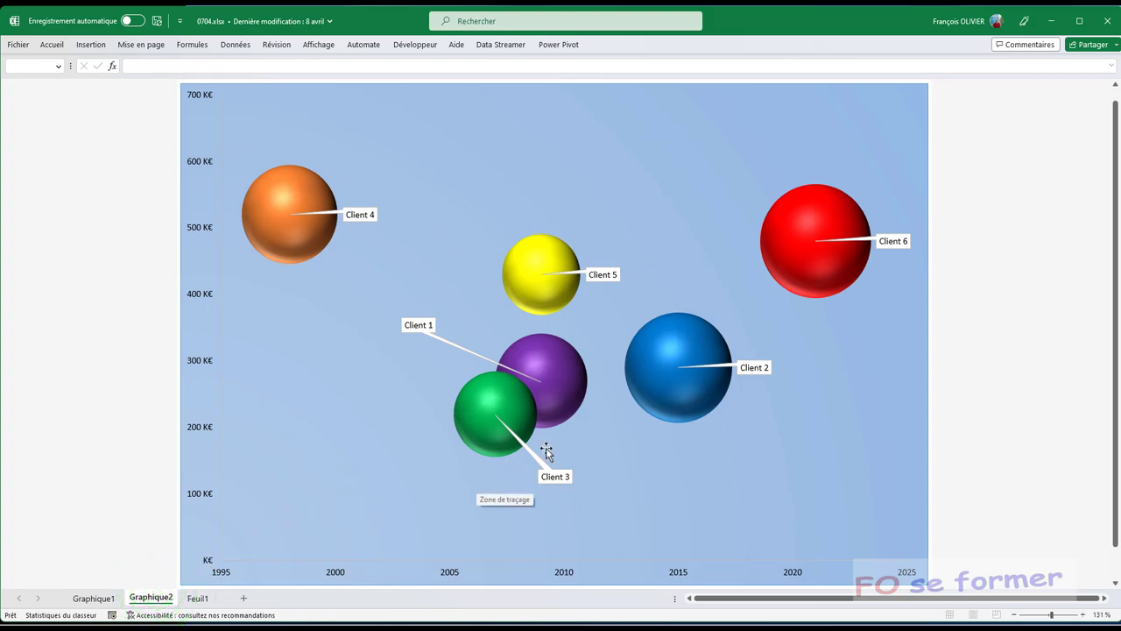
mouse_move(537, 391)
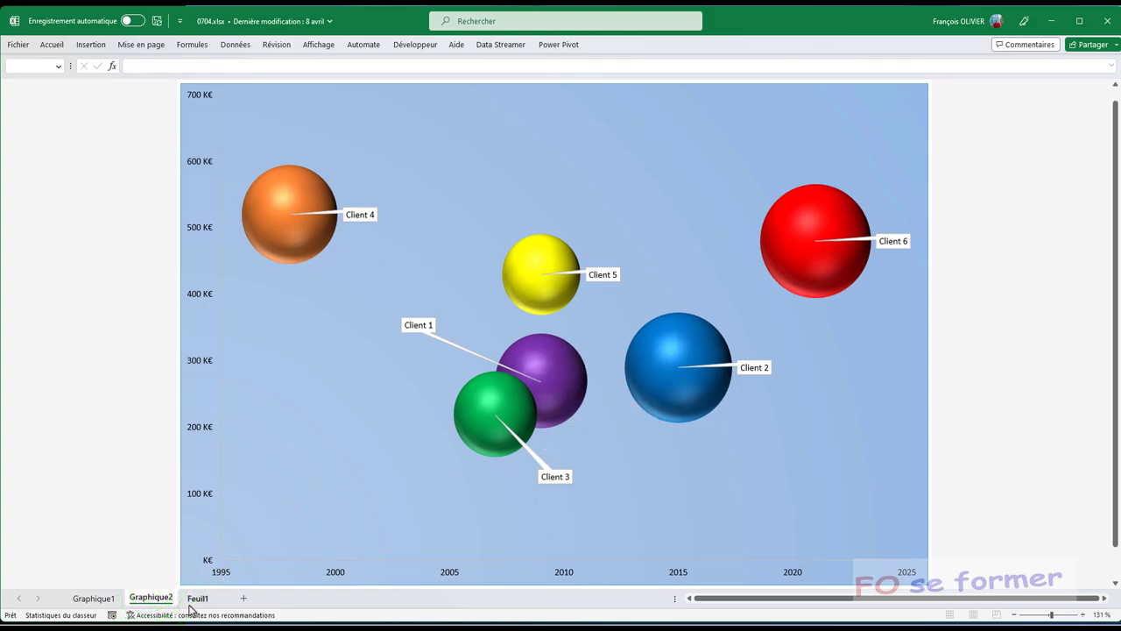
left_click(194, 599)
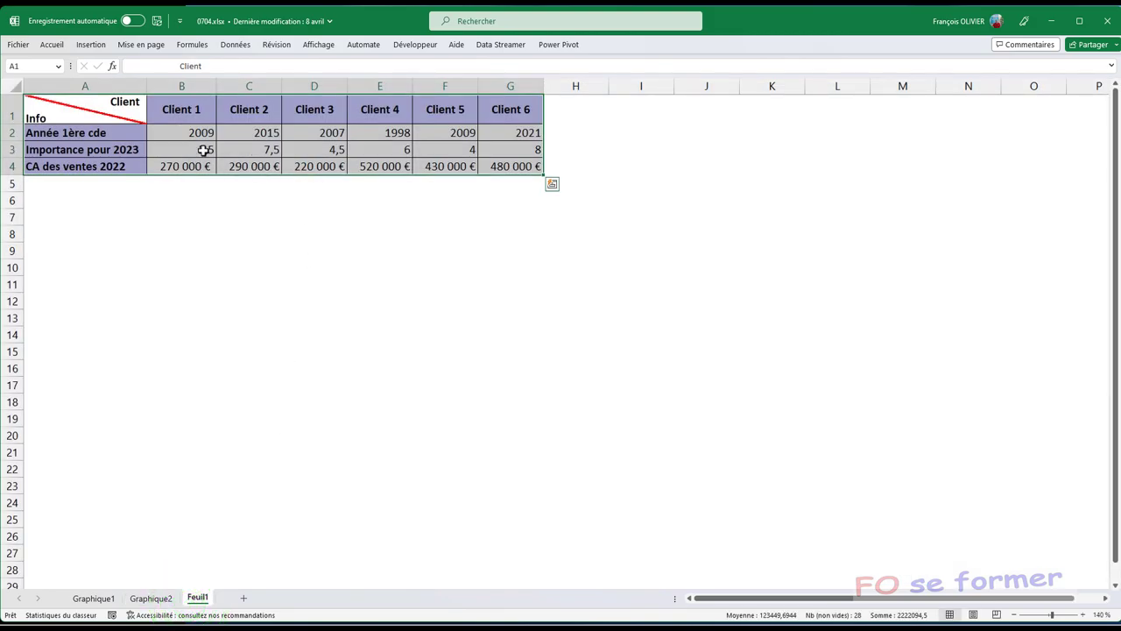
left_click(203, 149)
type("2")
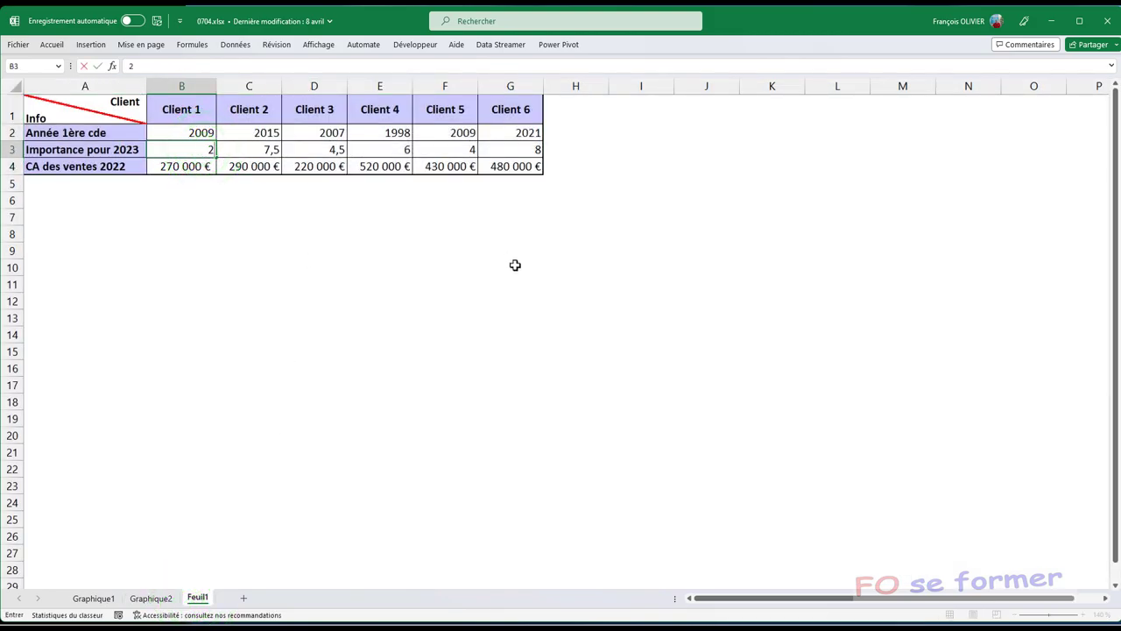
key("Return")
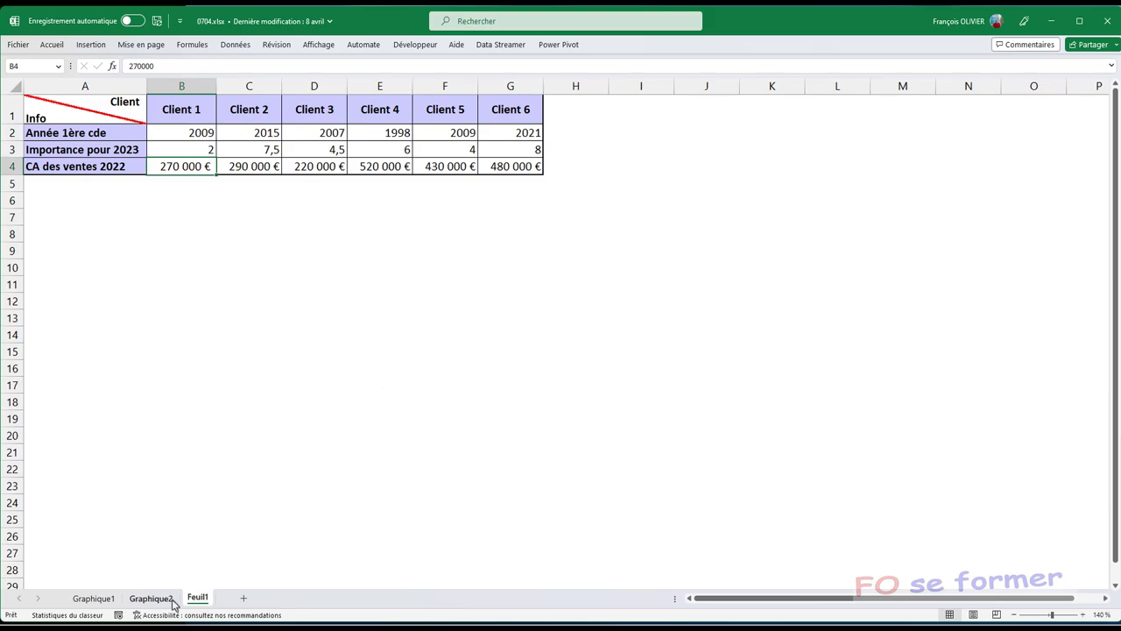
left_click(151, 598)
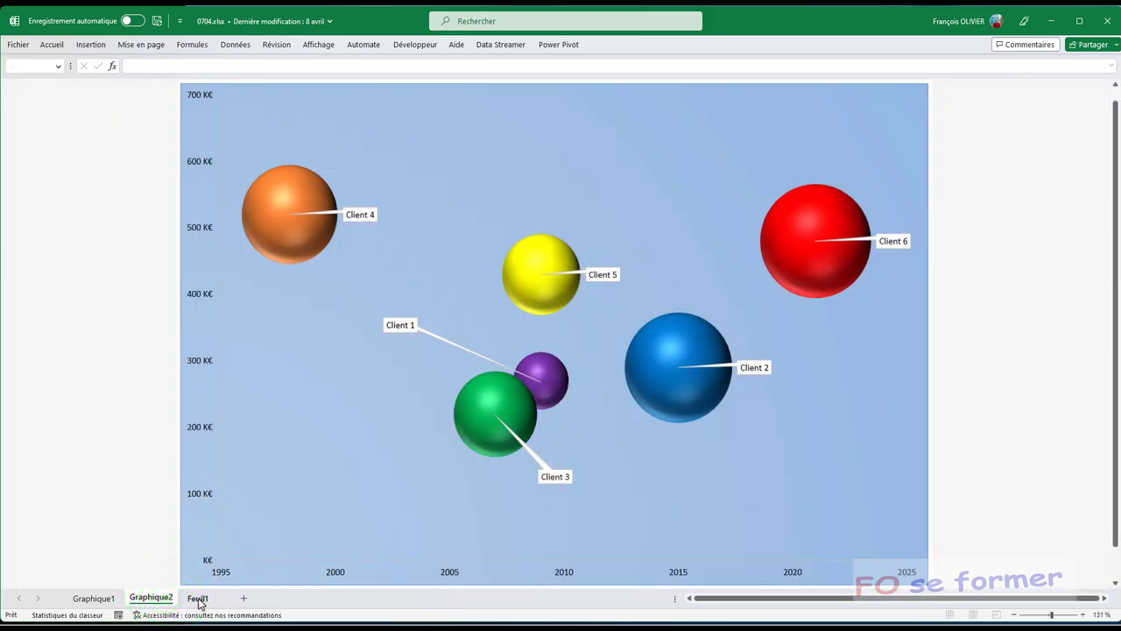
left_click(204, 598)
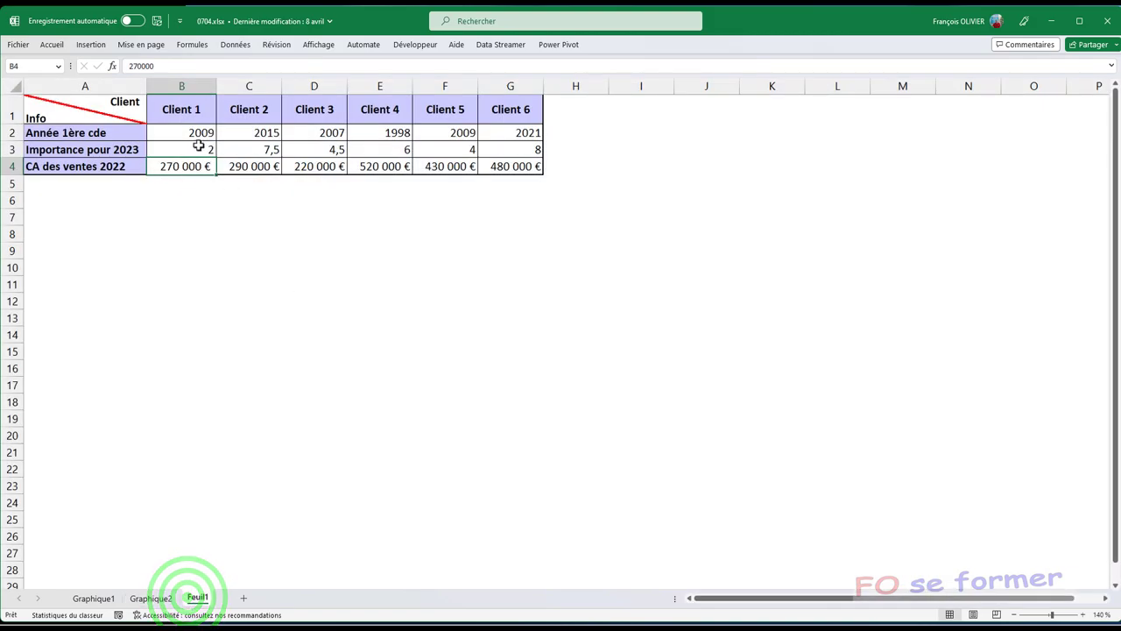
left_click(197, 147)
type("5,5")
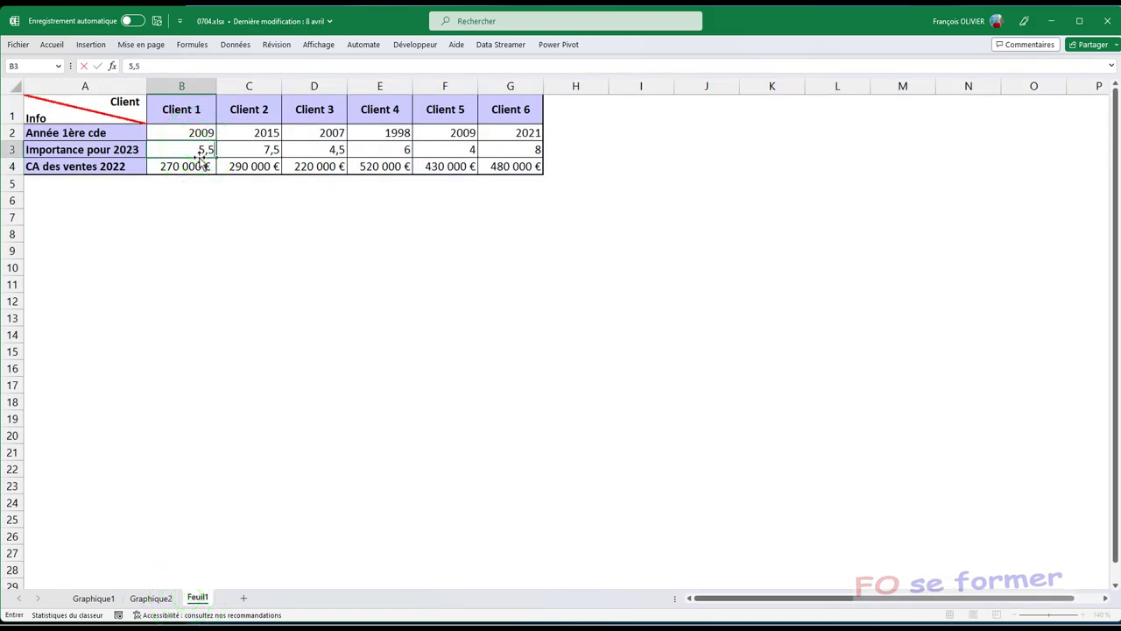
key("Return")
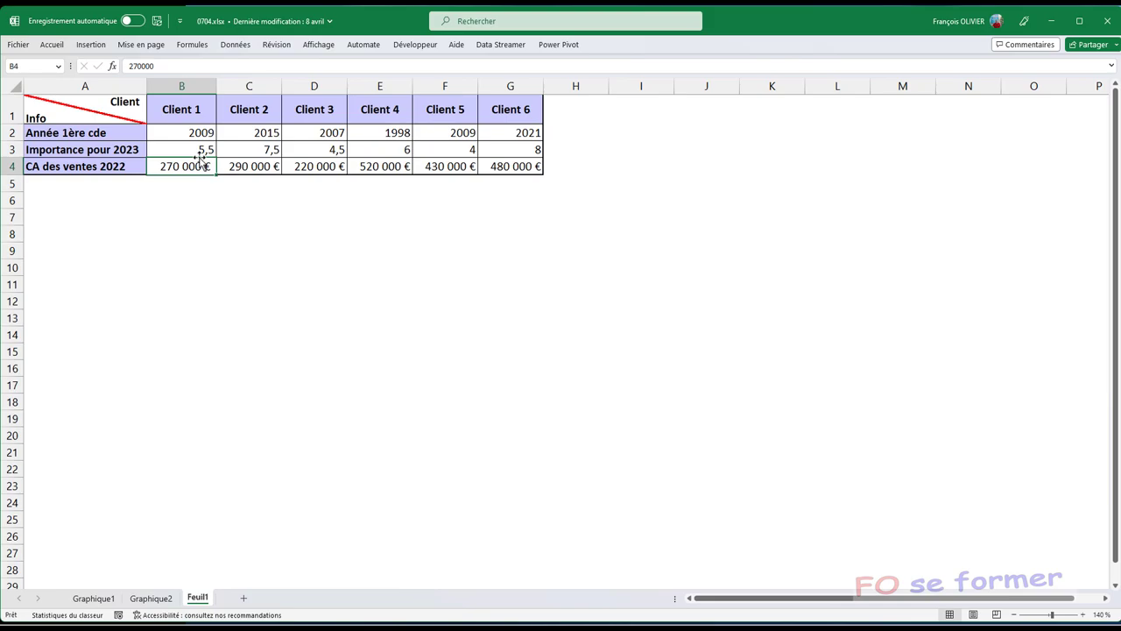
left_click(171, 603)
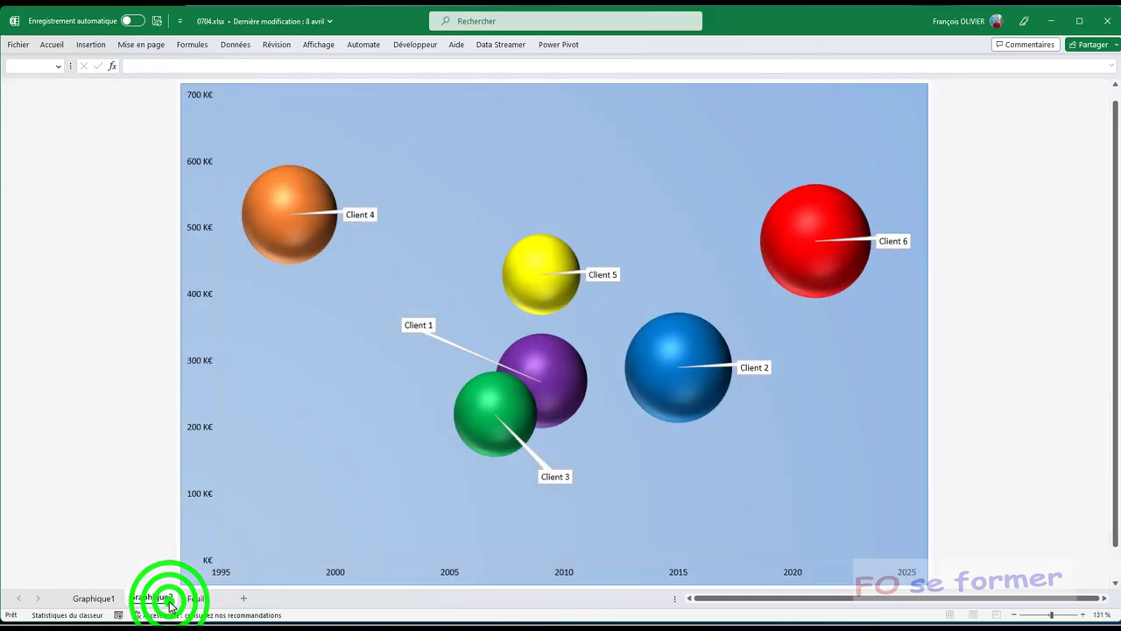